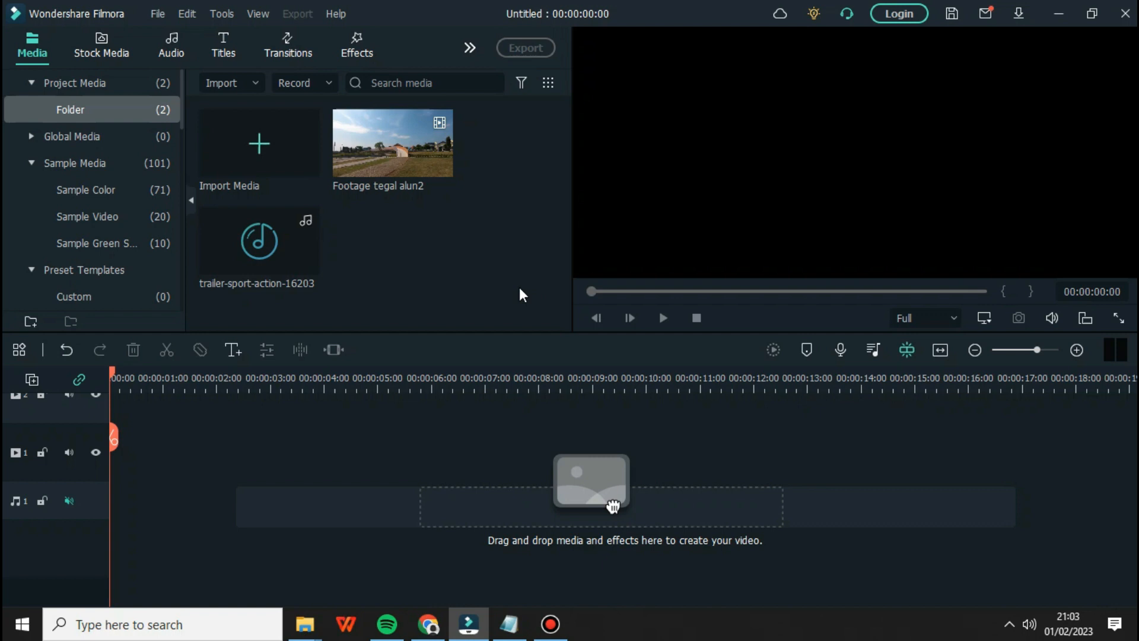
# Step: Preview the Footage tegal alun2 video and the trailer-sport-action-16203 audio from the project media
pyautogui.doubleClick(417, 156)
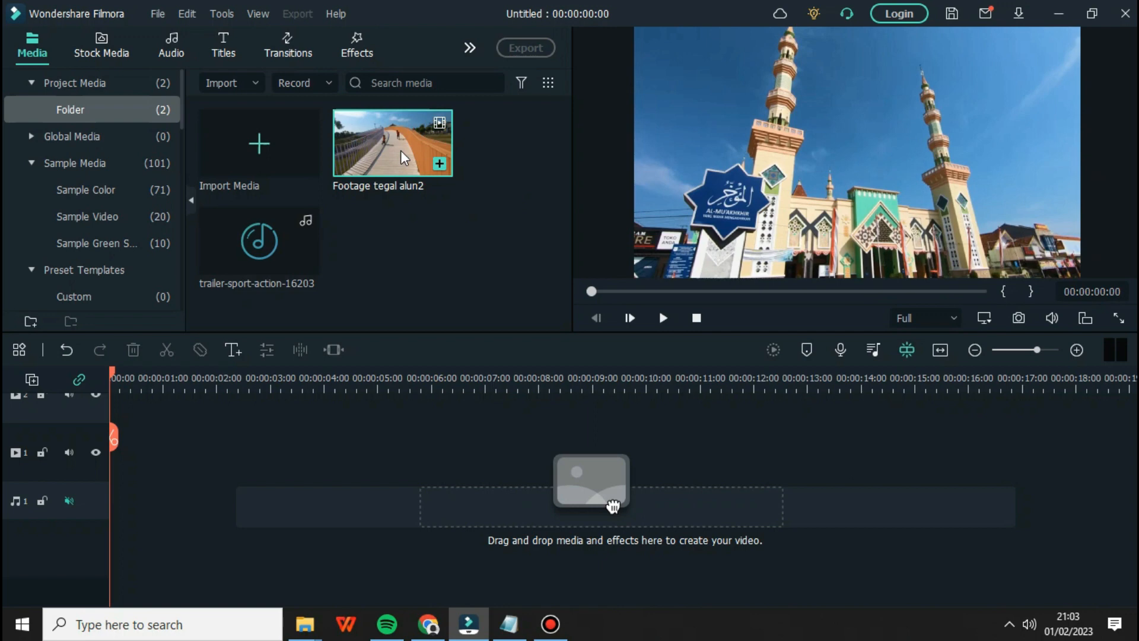
pyautogui.doubleClick(257, 251)
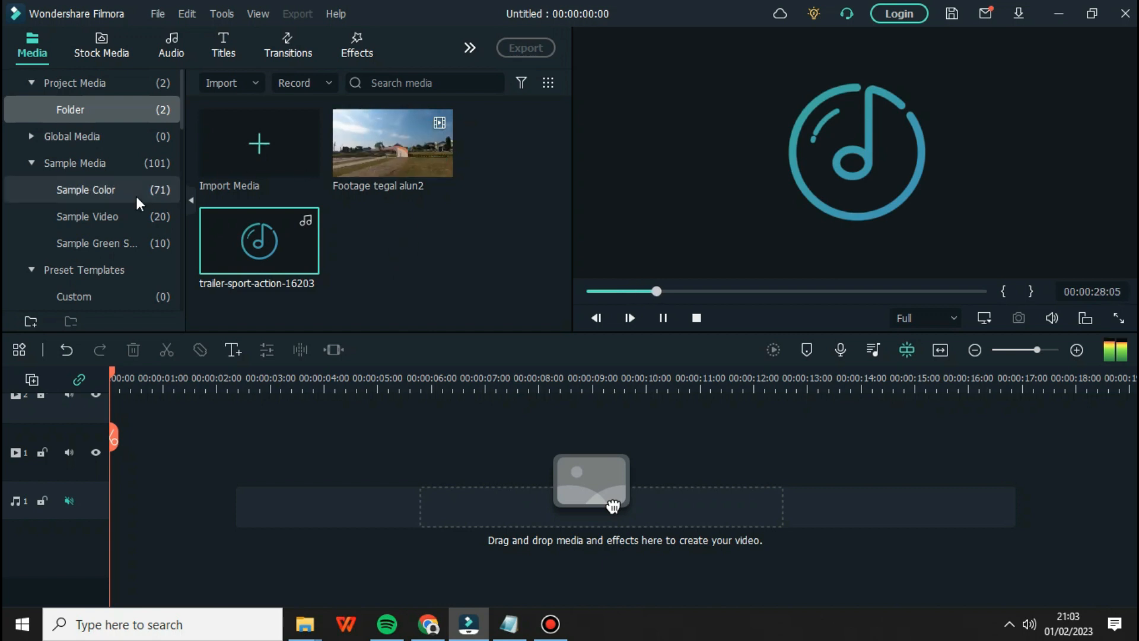
# Step: Place the Black sample color at the start of video track 1 and set its duration to 00:00:08:00
pyautogui.click(105, 193)
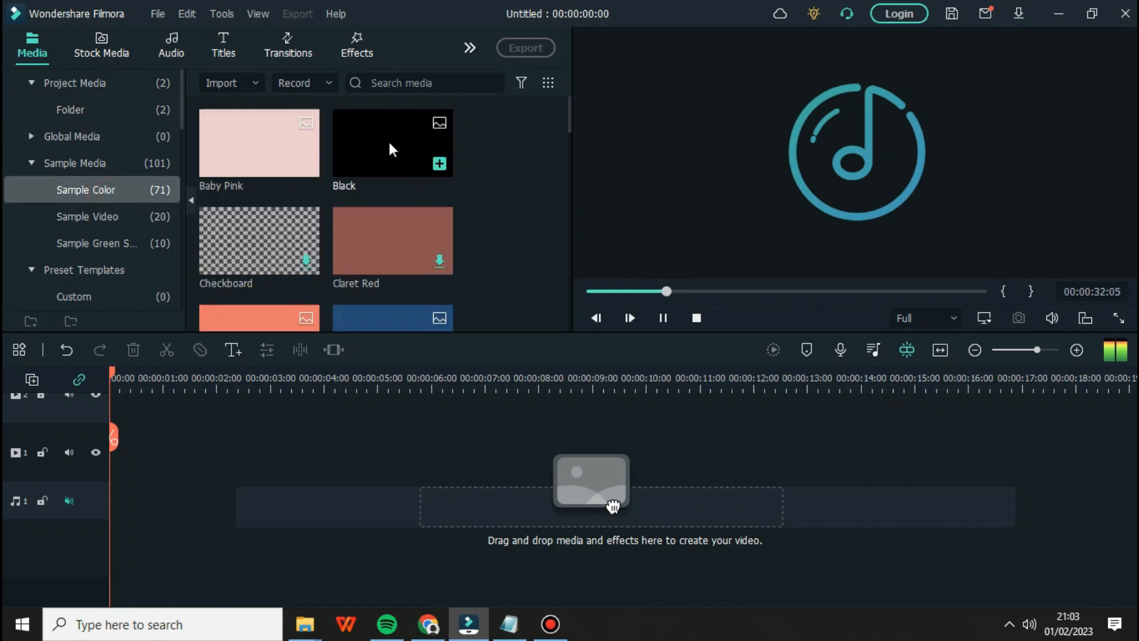
pyautogui.moveTo(394, 149); pyautogui.dragTo(120, 473)
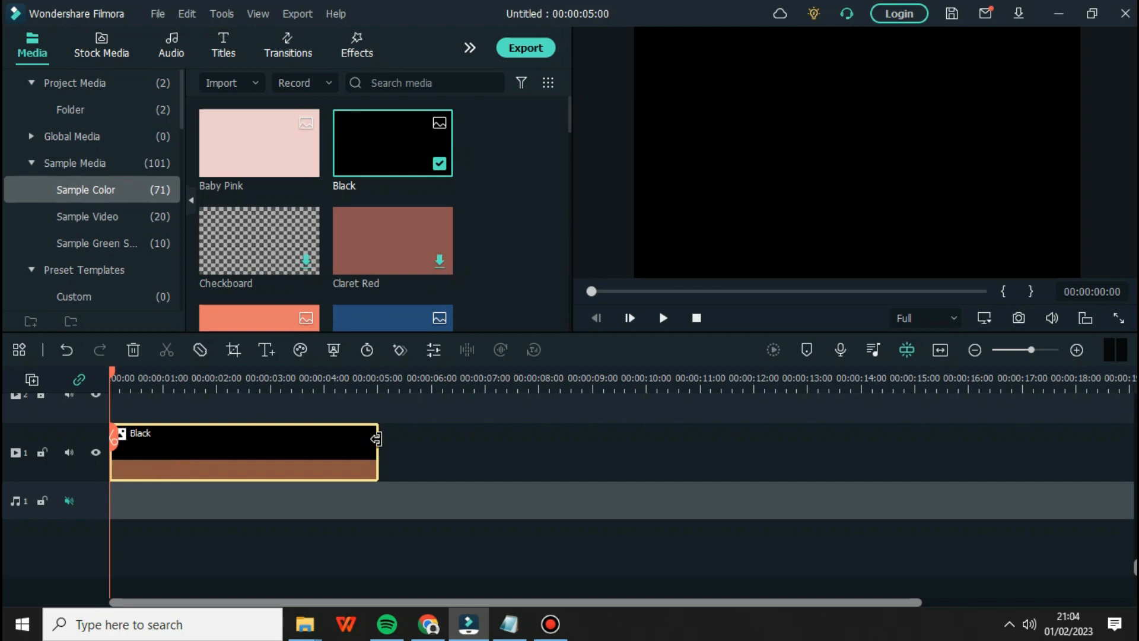
pyautogui.click(368, 351)
pyautogui.click(367, 350)
pyautogui.doubleClick(572, 237)
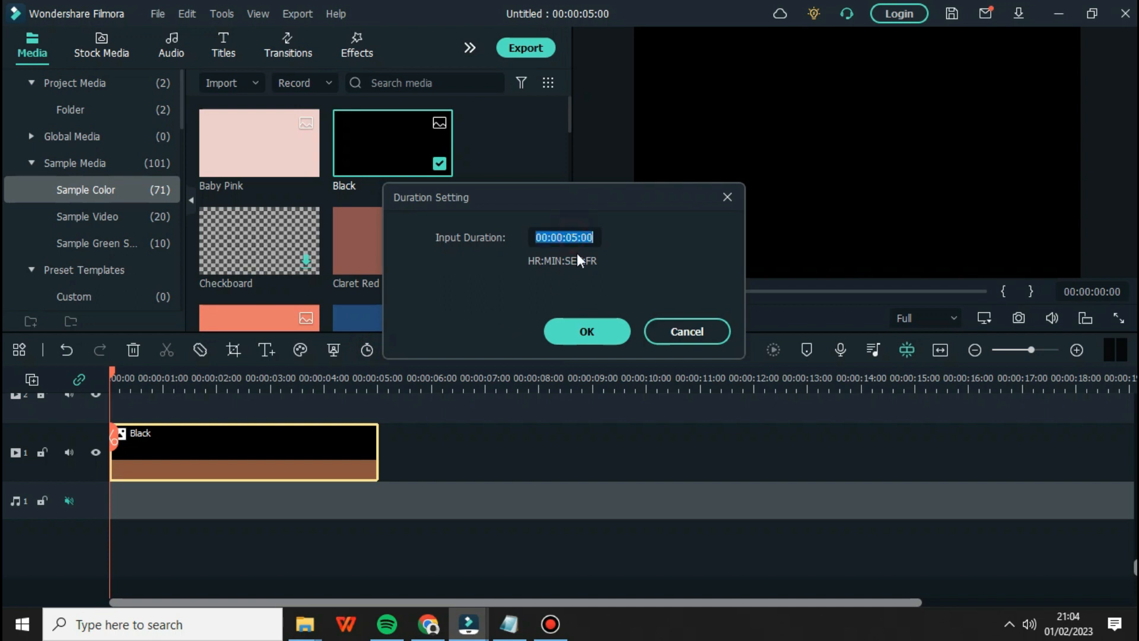
pyautogui.click(578, 237)
pyautogui.press('BackSpace')
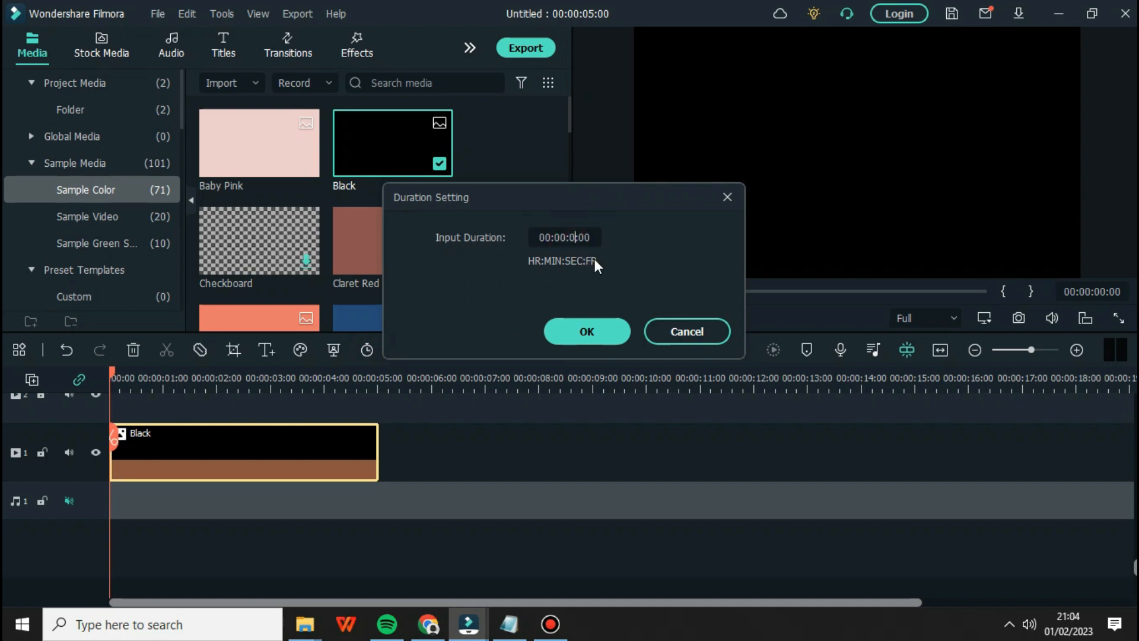
pyautogui.write('8')
pyautogui.click(587, 331)
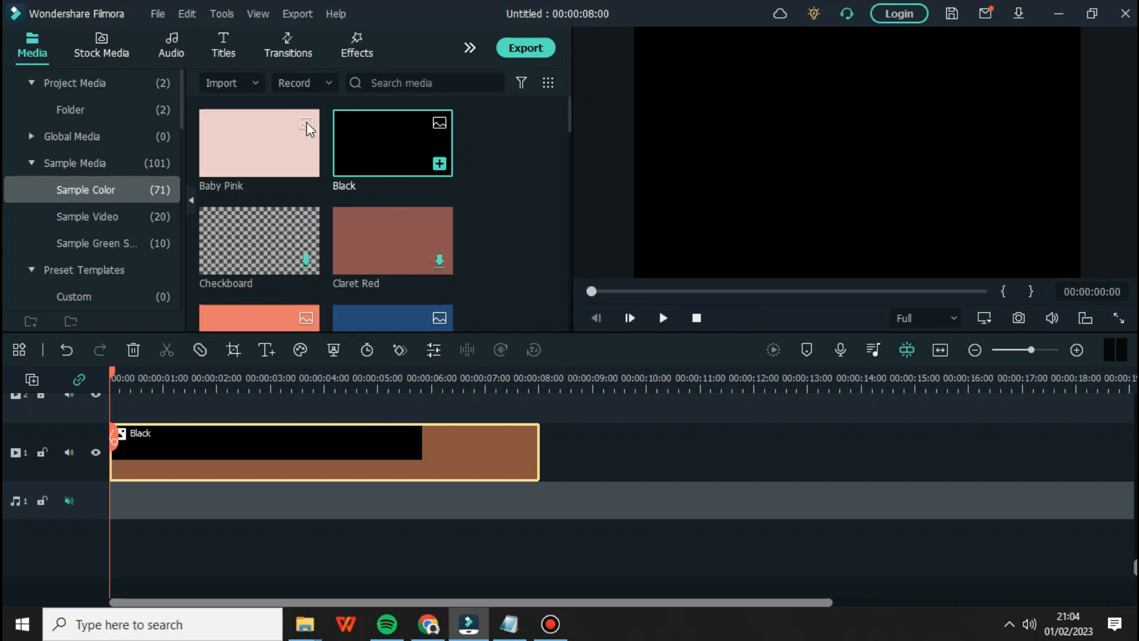
# Step: Add the Default Title at the start of video track 2 and extend it to the end of the Black clip
pyautogui.click(229, 58)
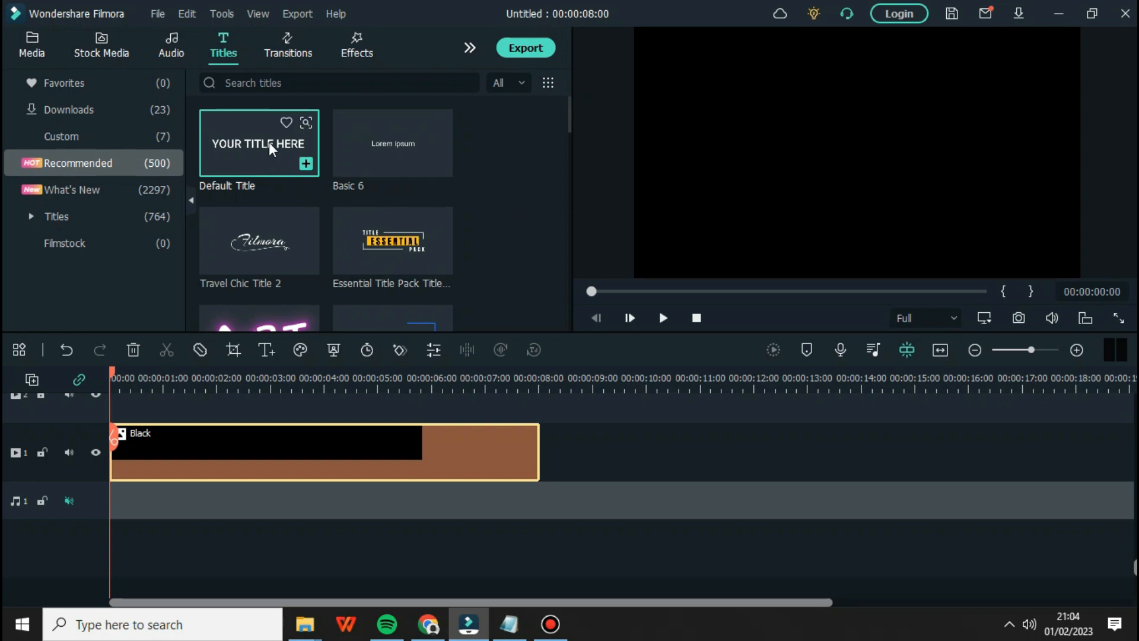
pyautogui.moveTo(256, 142); pyautogui.dragTo(117, 407)
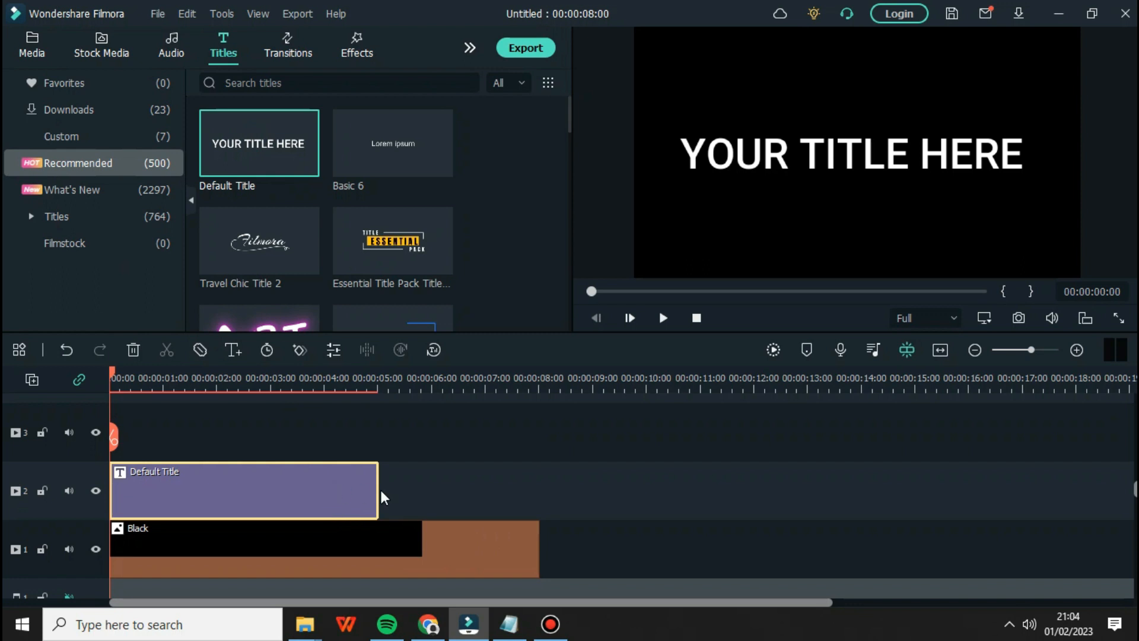
pyautogui.moveTo(378, 493); pyautogui.dragTo(540, 497)
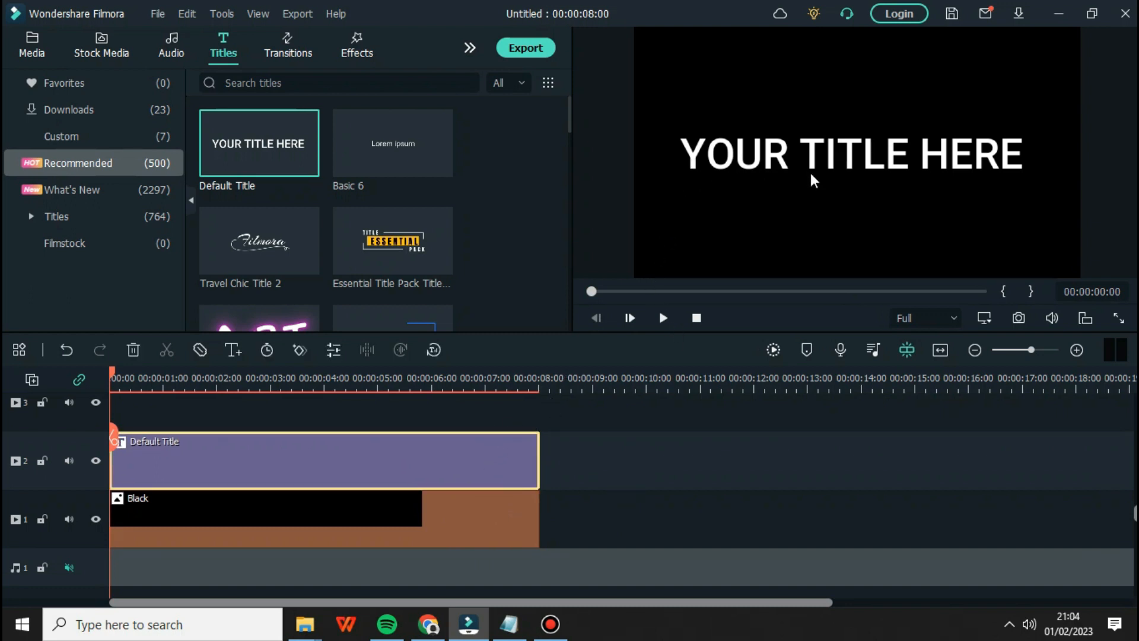
# Step: Replace the default title's placeholder text with TEGAL
pyautogui.doubleClick(431, 462)
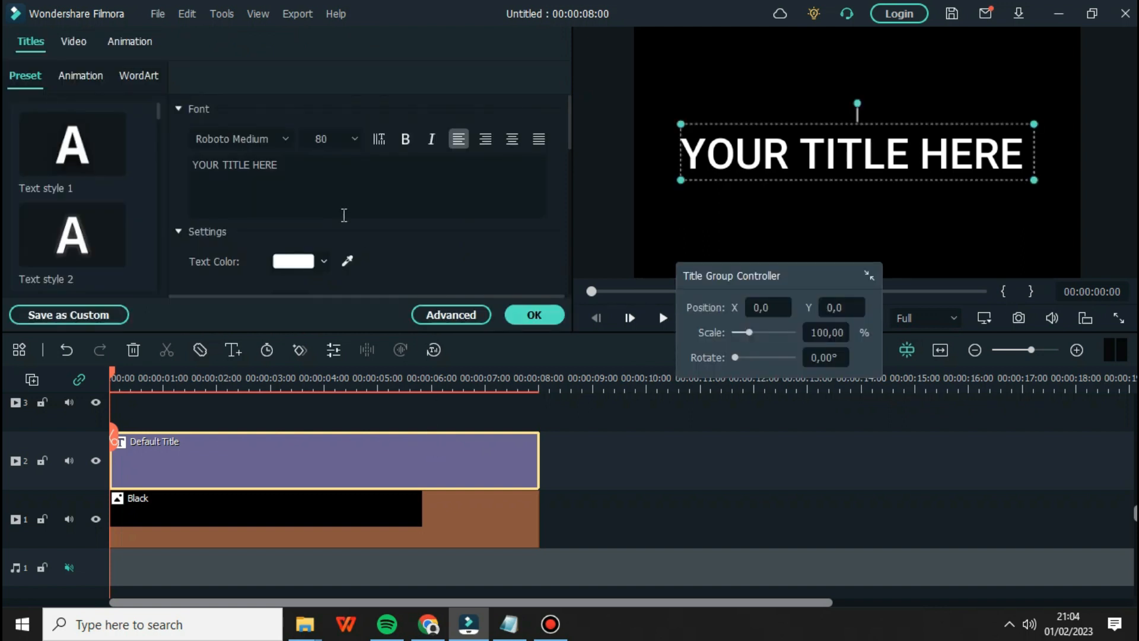
pyautogui.click(299, 165)
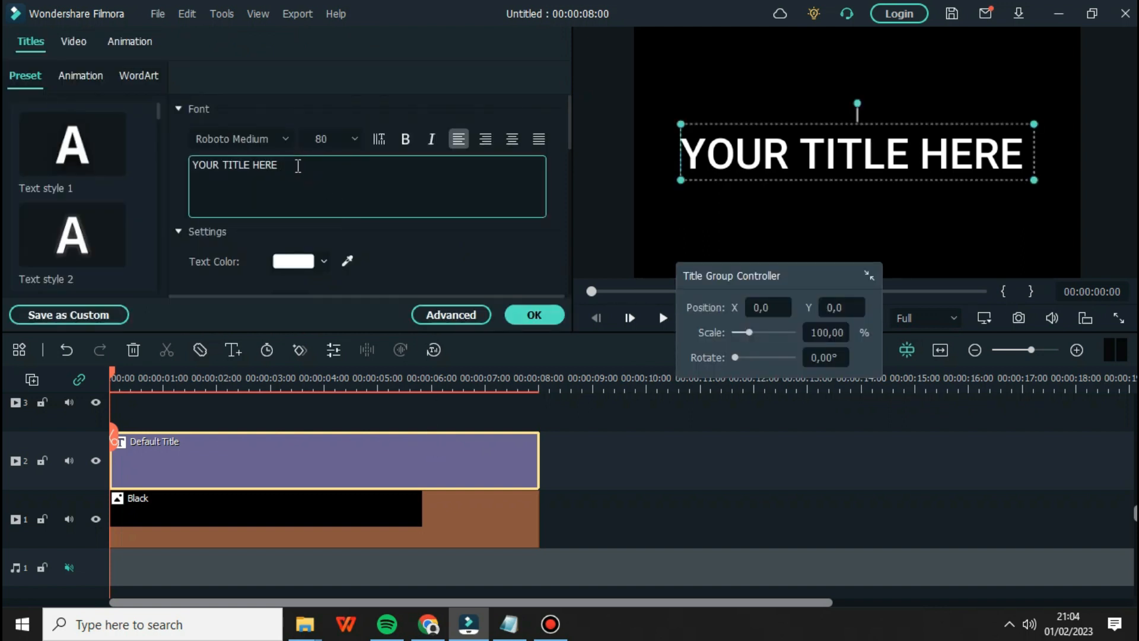
pyautogui.moveTo(299, 166); pyautogui.dragTo(188, 166)
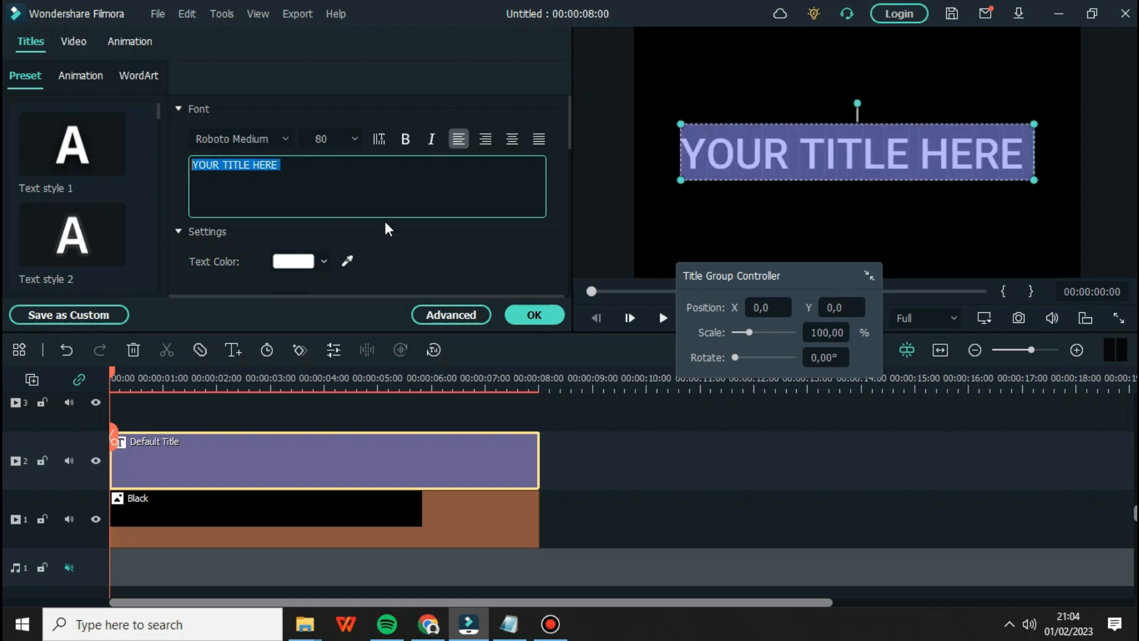
pyautogui.write('TE')
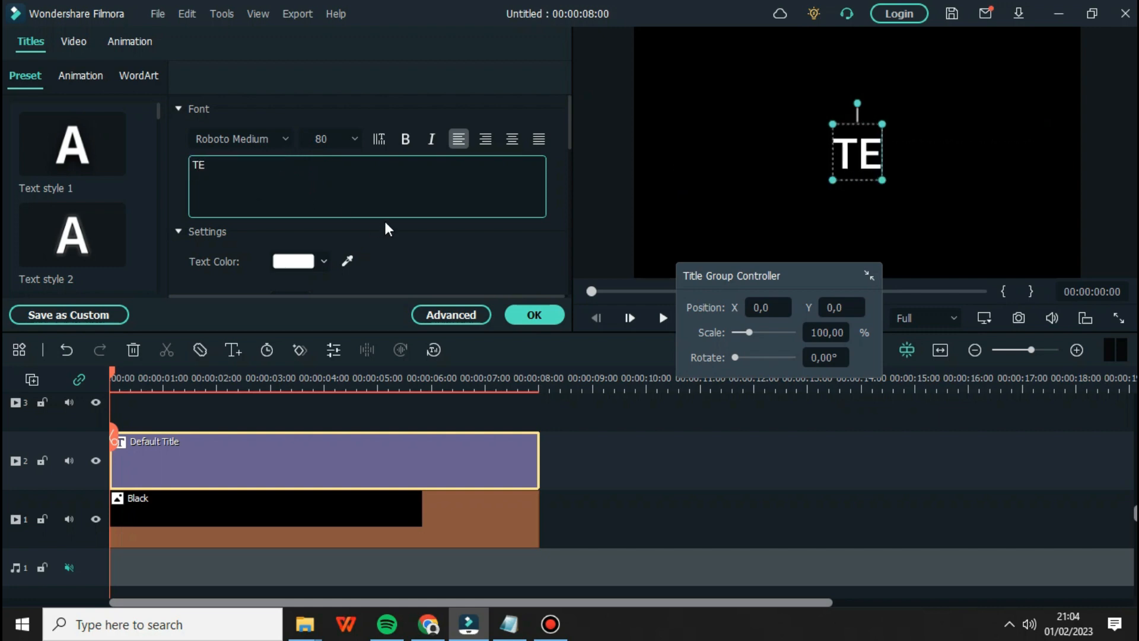
pyautogui.write('GAL')
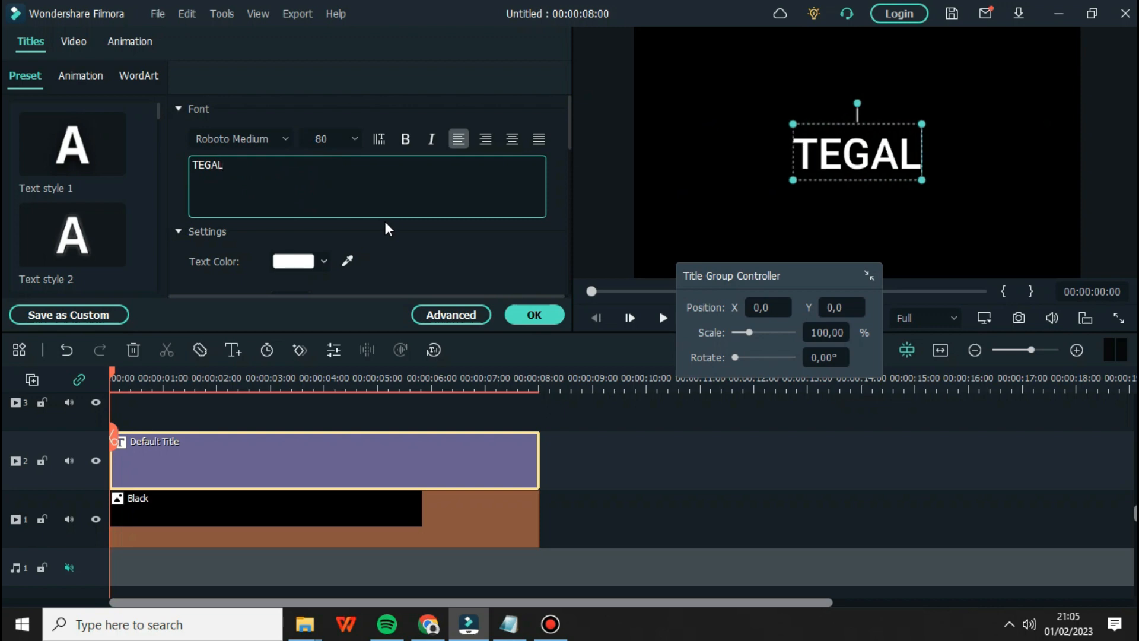
# Step: Set the TEGAL title's font to Impact and its size to 380
pyautogui.click(286, 141)
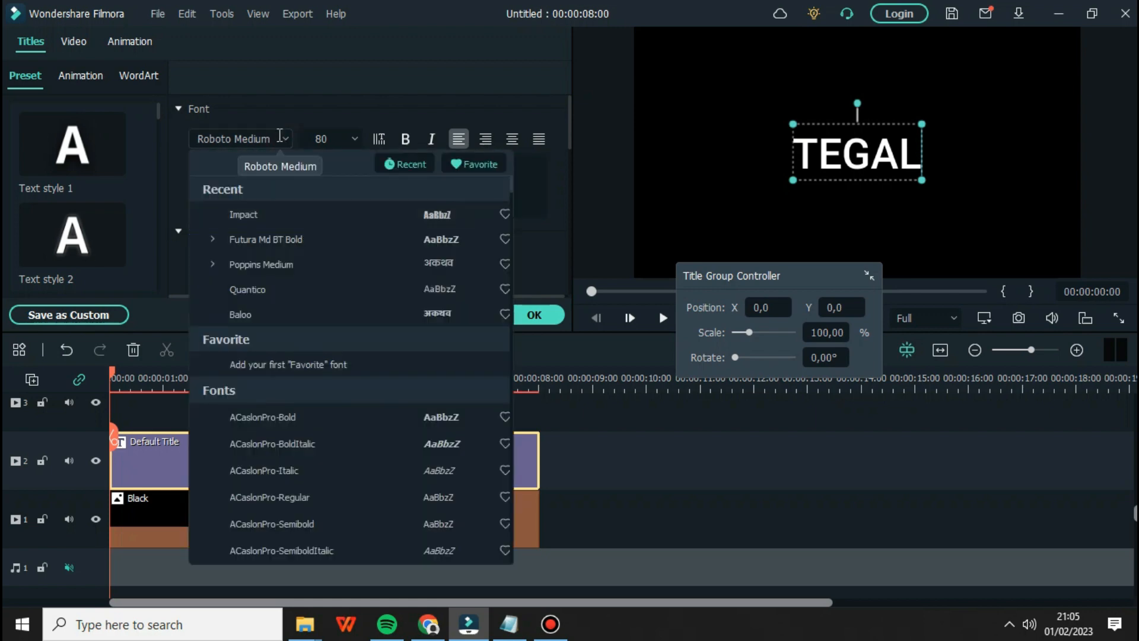
pyautogui.click(287, 216)
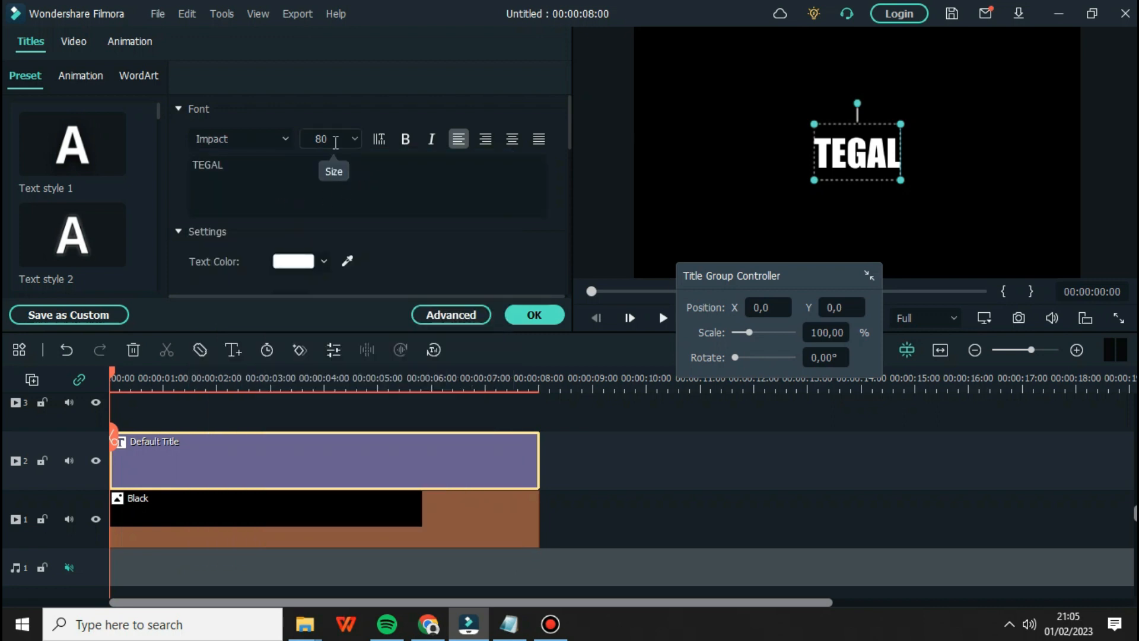
pyautogui.click(335, 143)
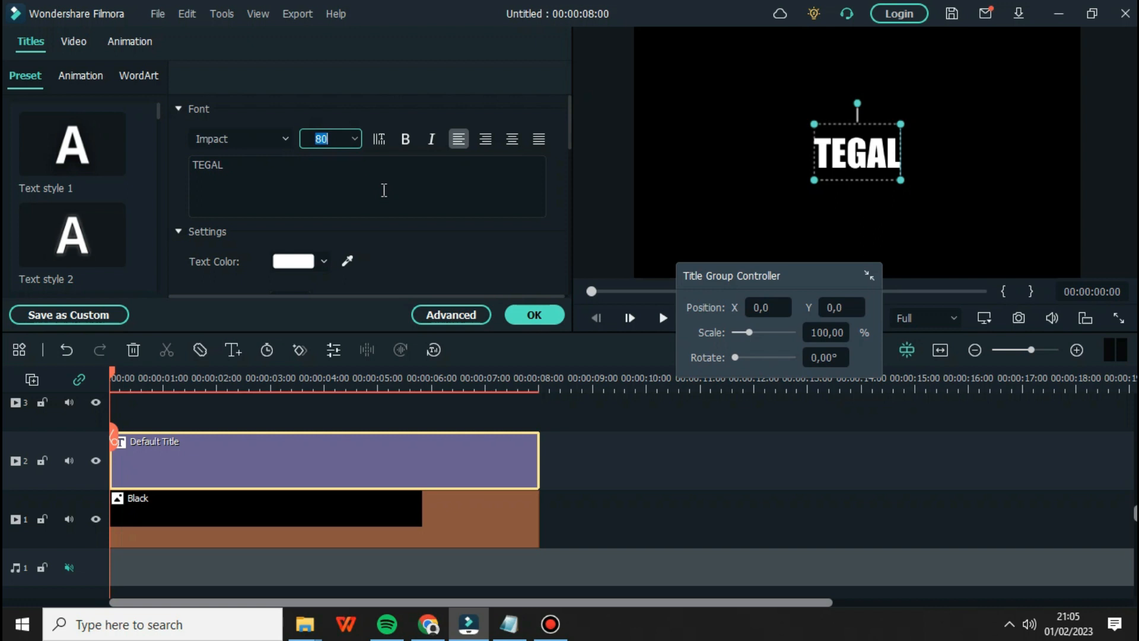
pyautogui.write('30')
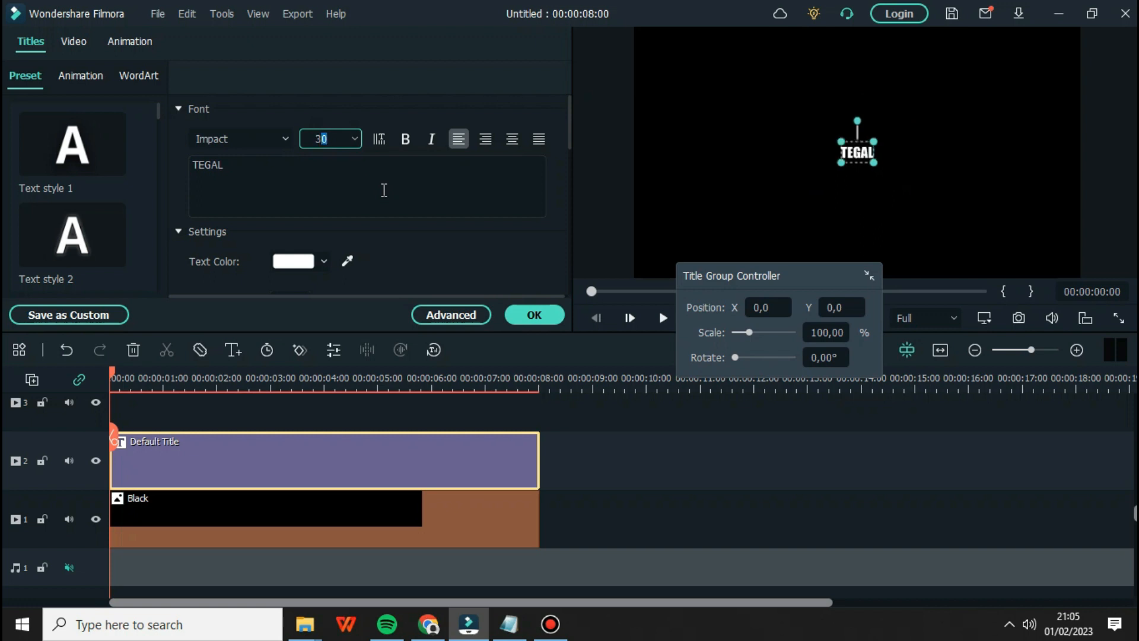
pyautogui.write('6')
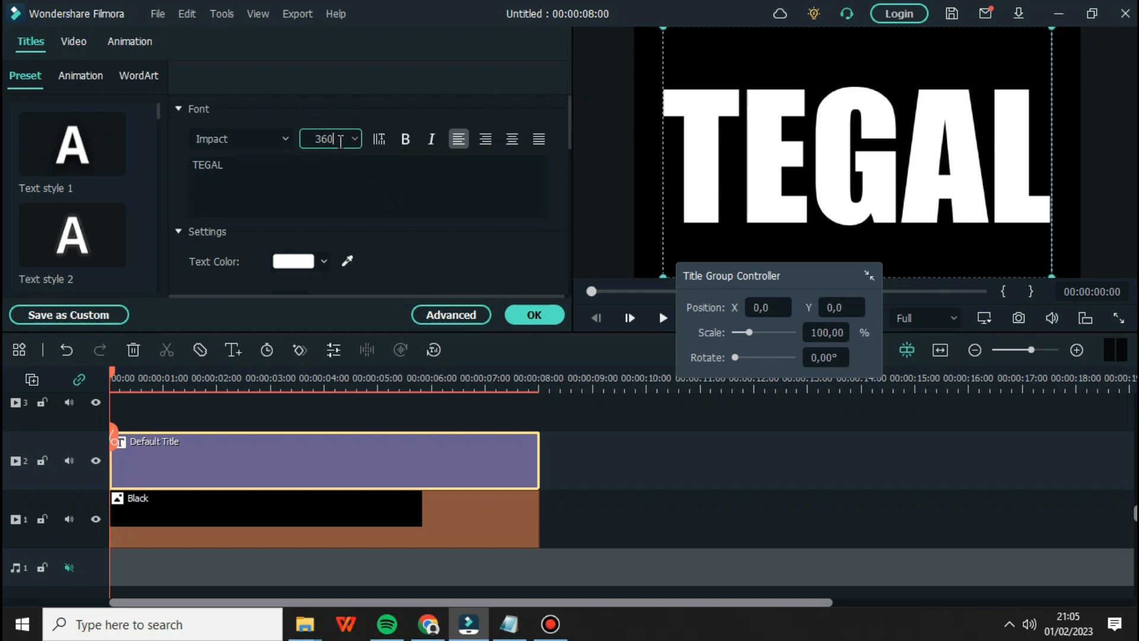
pyautogui.click(309, 141)
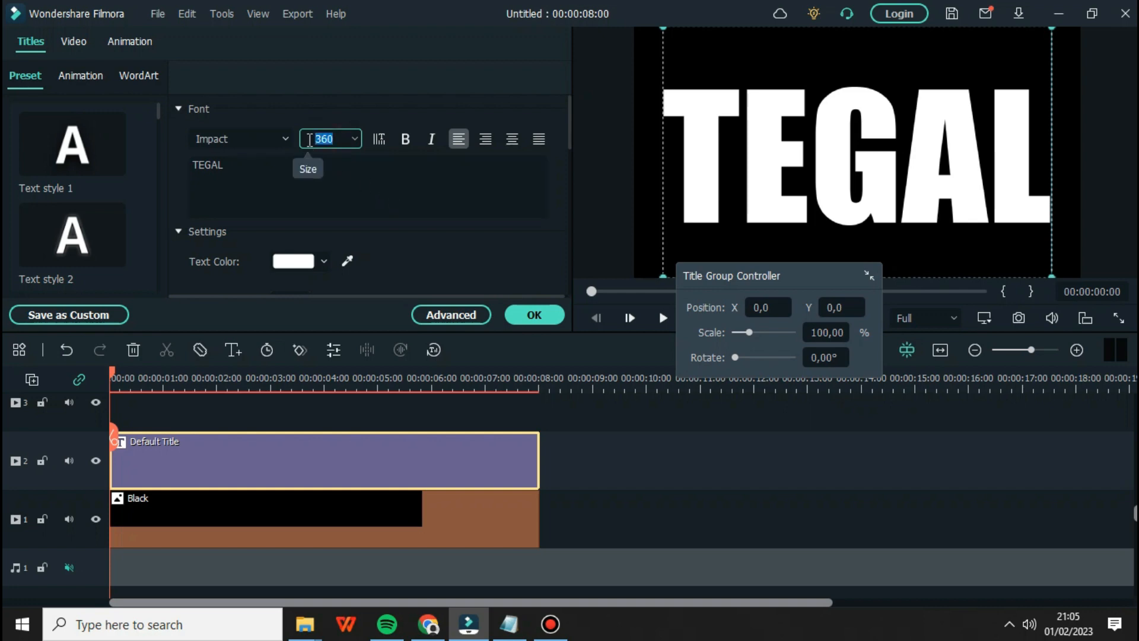
pyautogui.write('380')
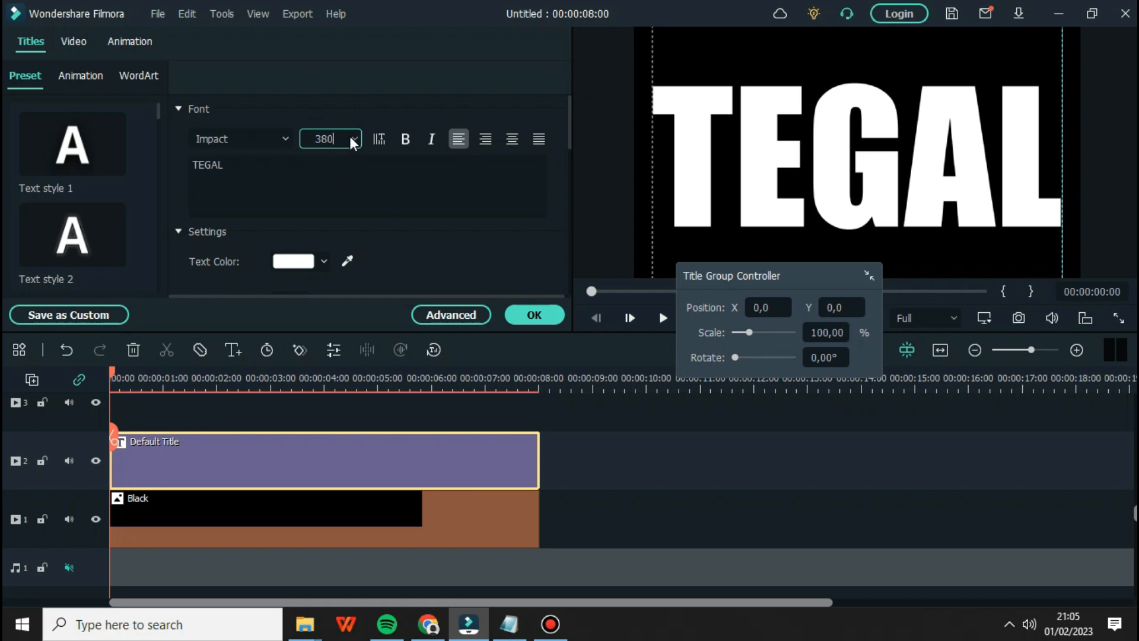
# Step: Apply the Evaporate animation to the TEGAL title in the advanced text editor
pyautogui.click(457, 316)
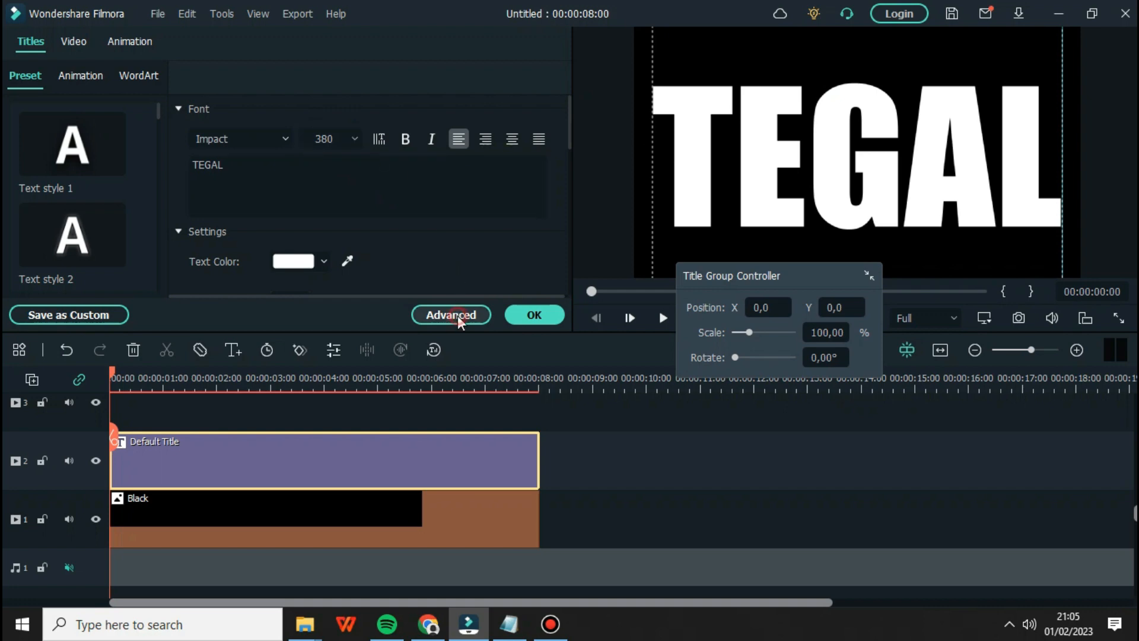
pyautogui.click(468, 300)
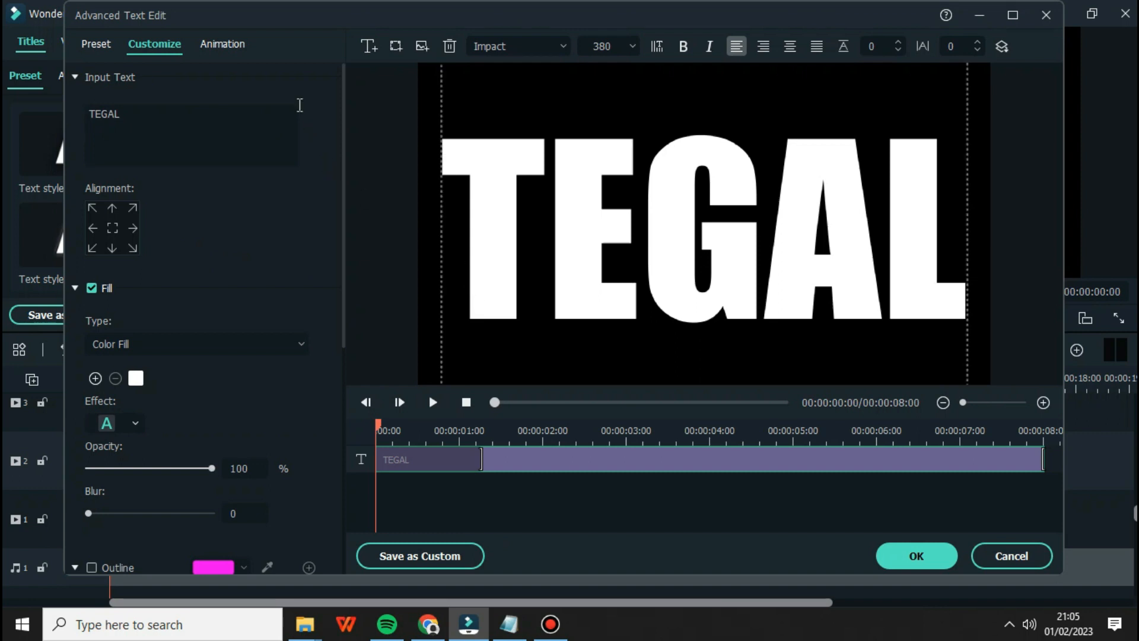
pyautogui.click(222, 44)
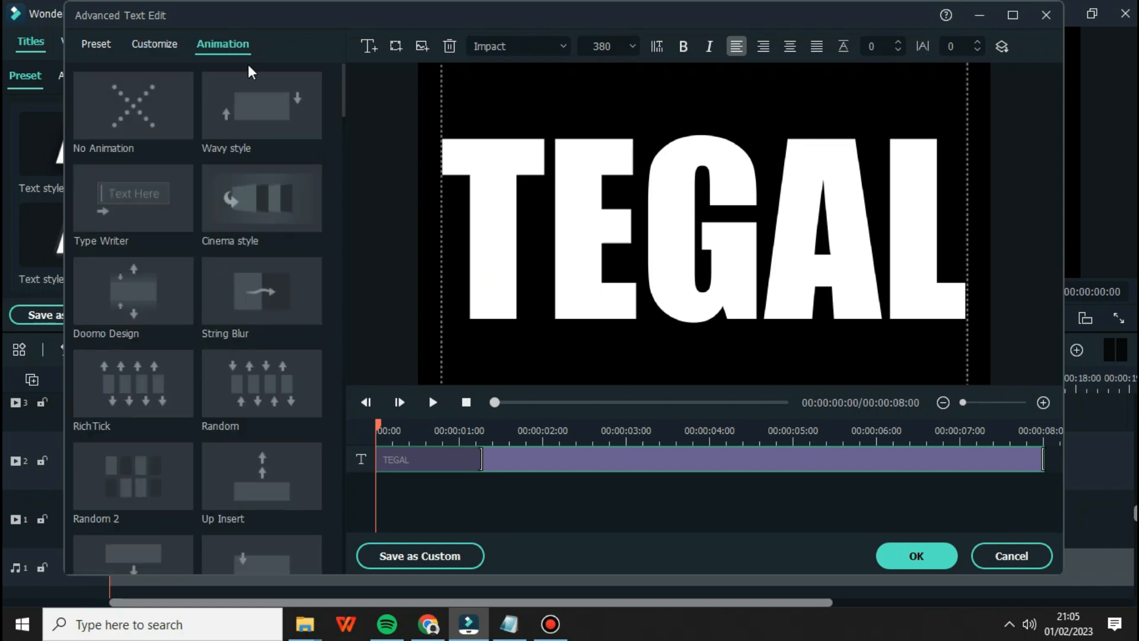
pyautogui.scroll(-10, 290, 320)
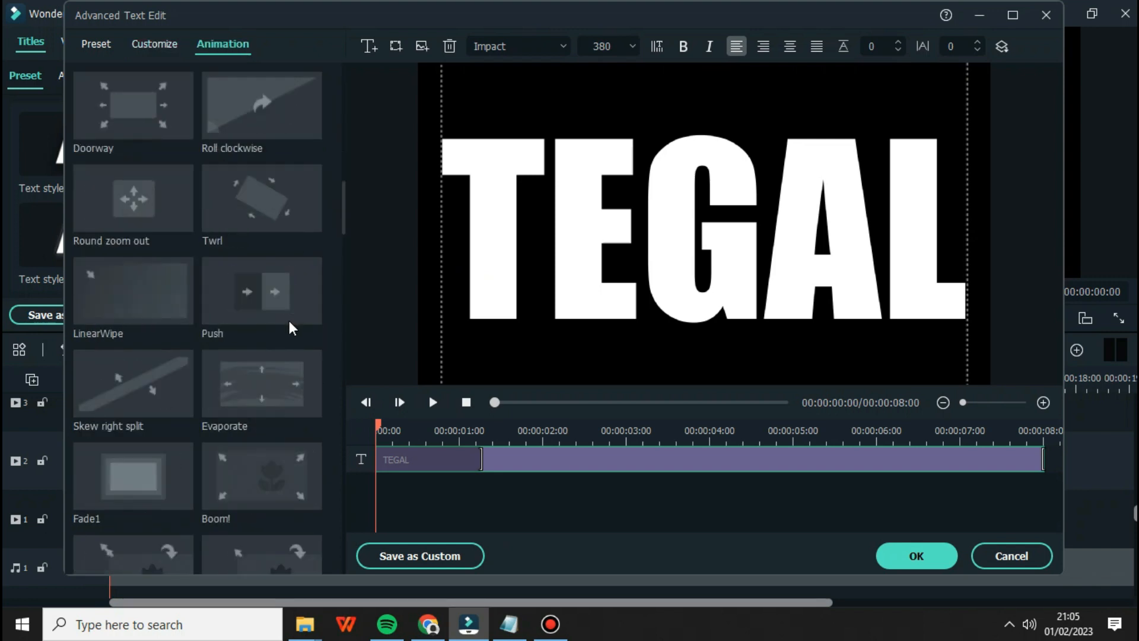
pyautogui.scroll(-5, 289, 325)
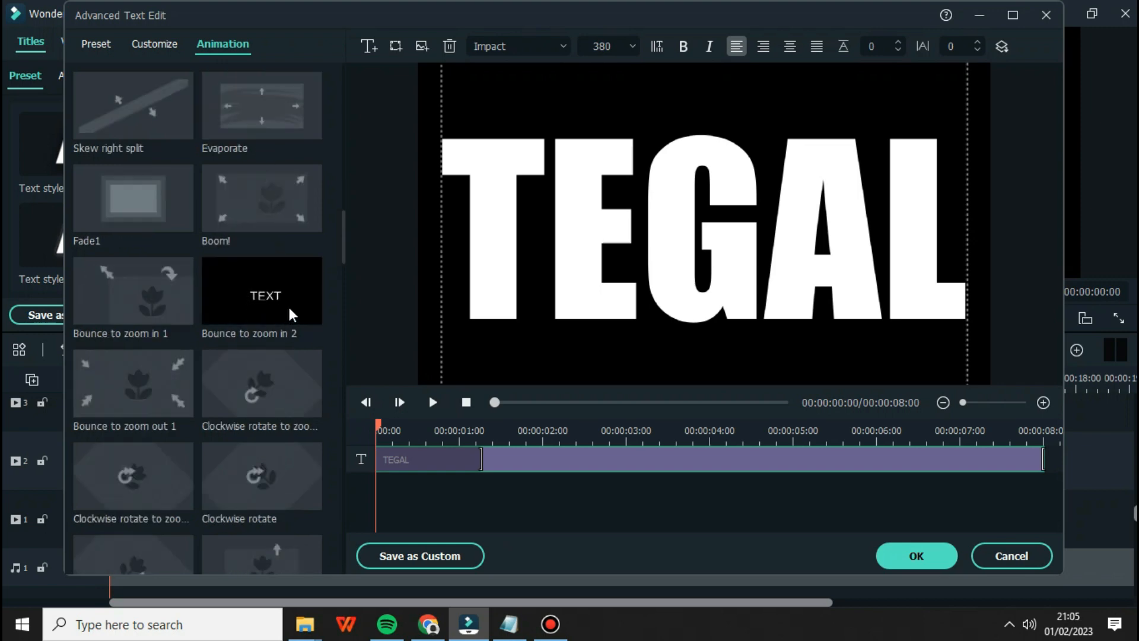
pyautogui.click(260, 124)
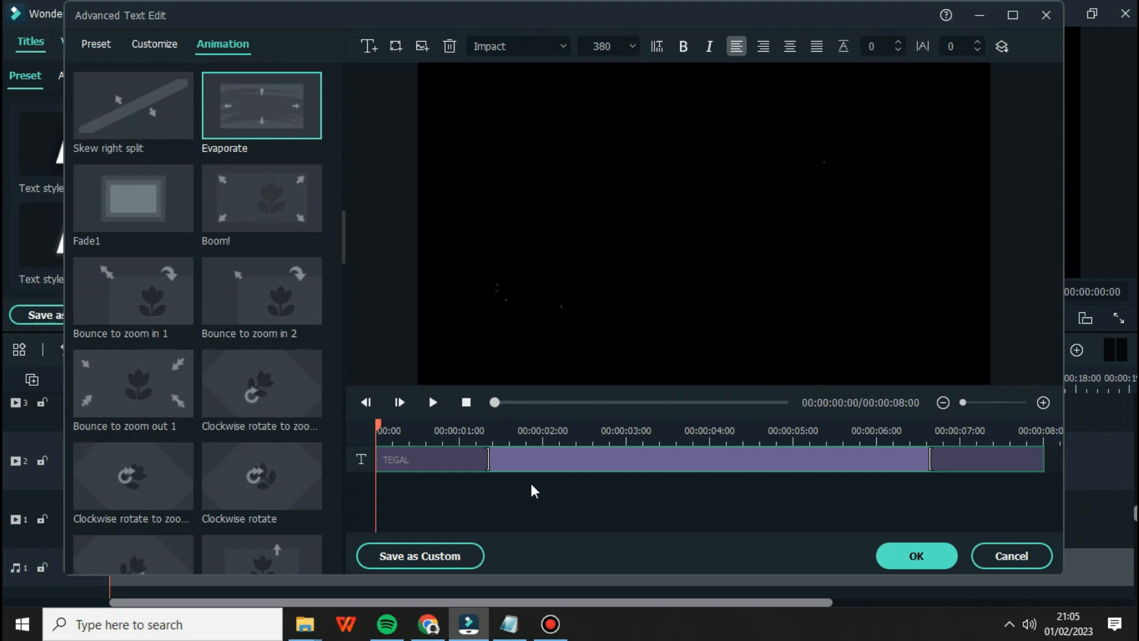
# Step: Lengthen the title's opening Evaporate animation to about 2.4 seconds and play it back to check it
pyautogui.click(490, 463)
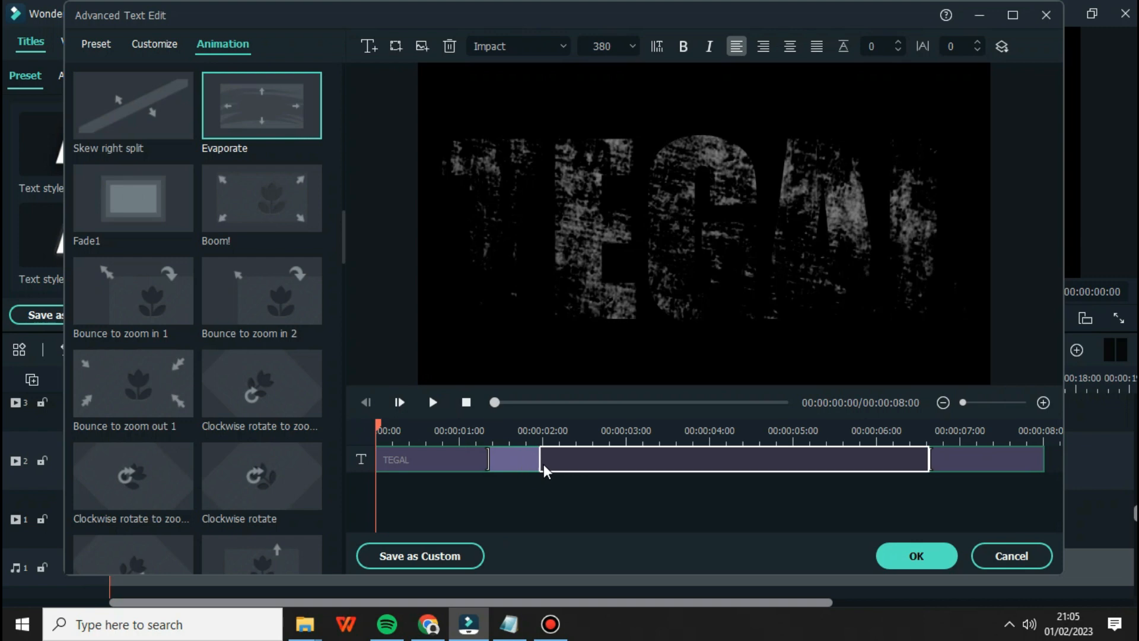
pyautogui.moveTo(575, 462); pyautogui.dragTo(573, 462)
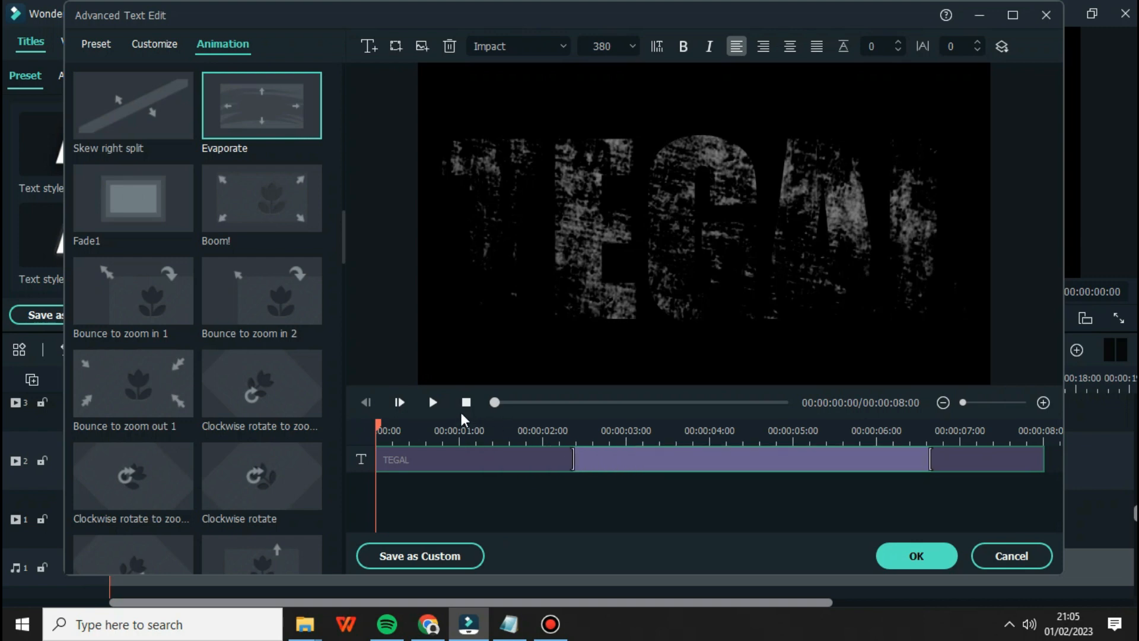
pyautogui.click(433, 403)
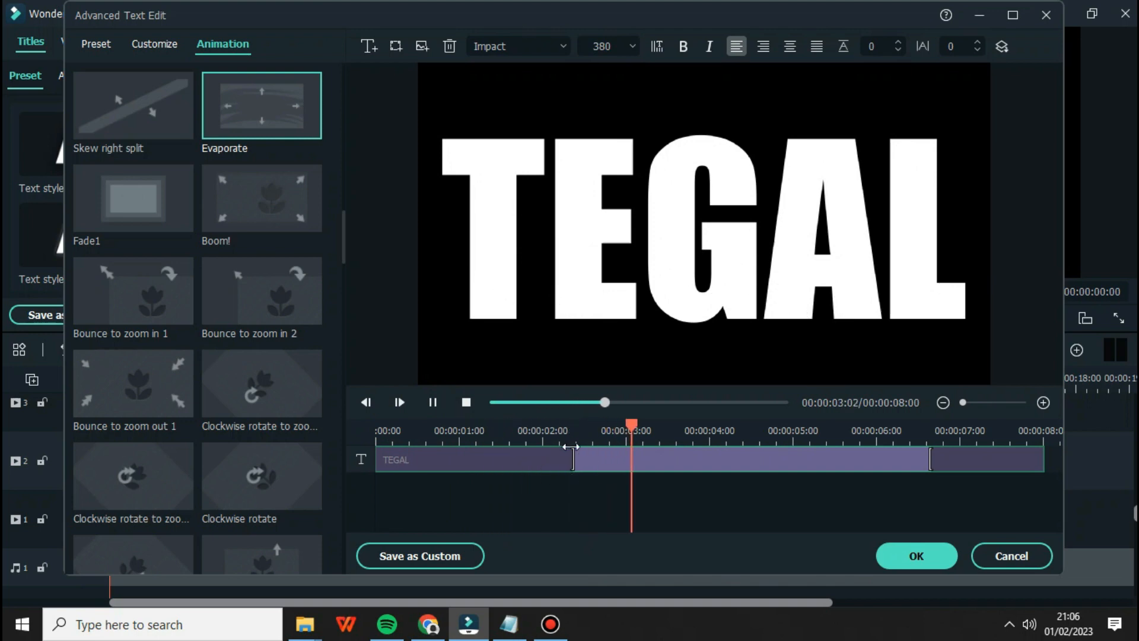
pyautogui.click(466, 403)
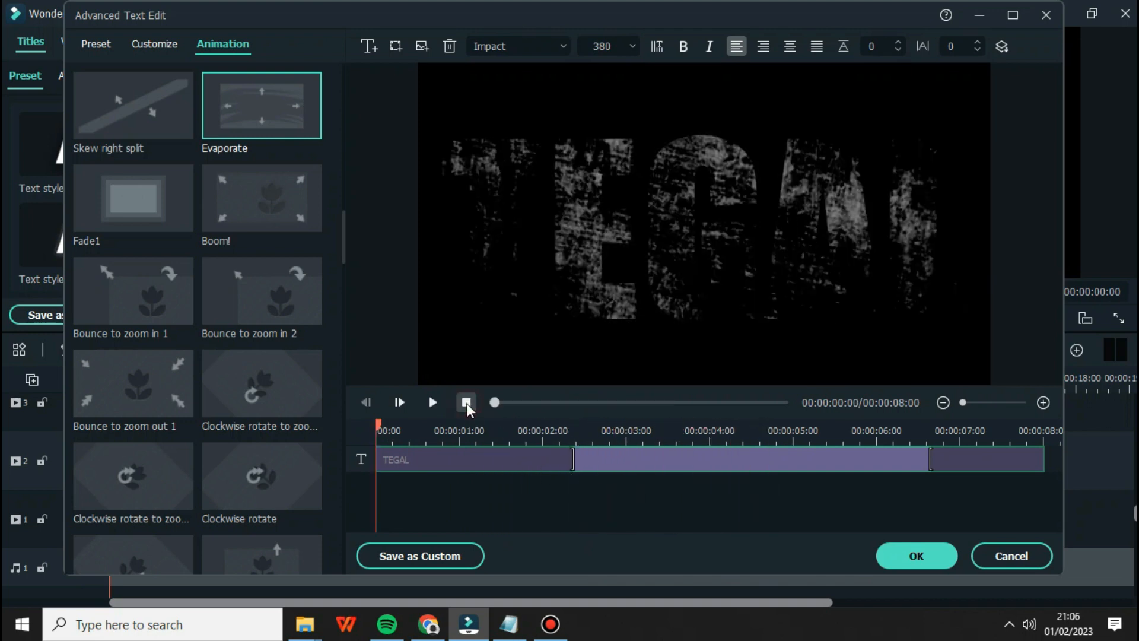
# Step: Remove the closing animation by extending the title's static section to its end, and apply the title edits
pyautogui.moveTo(936, 462); pyautogui.dragTo(1054, 475)
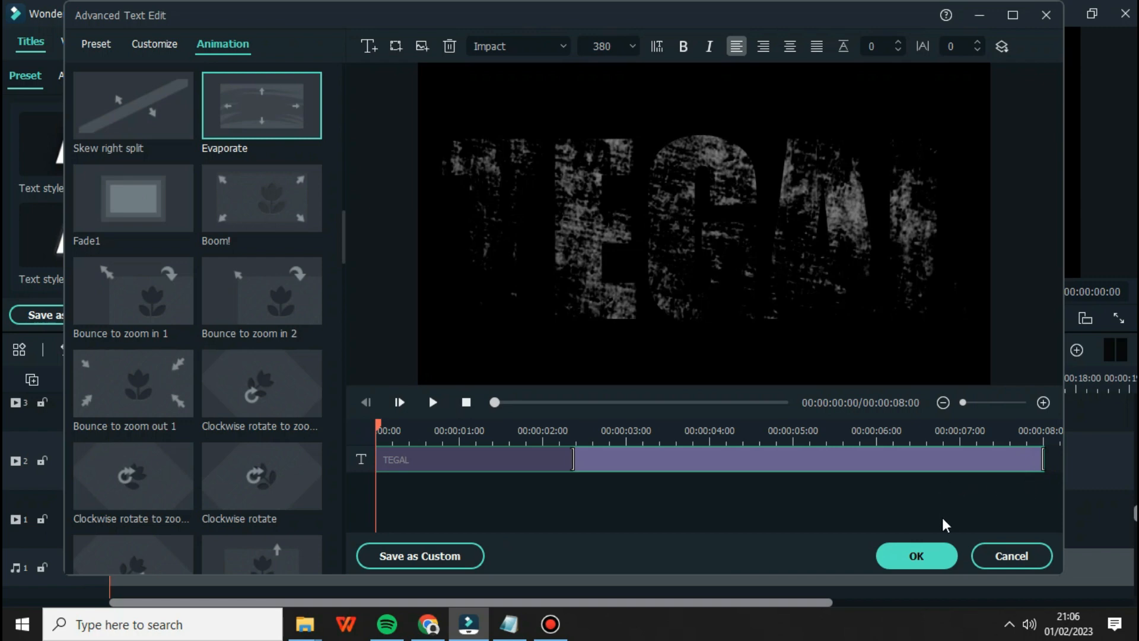
pyautogui.click(922, 559)
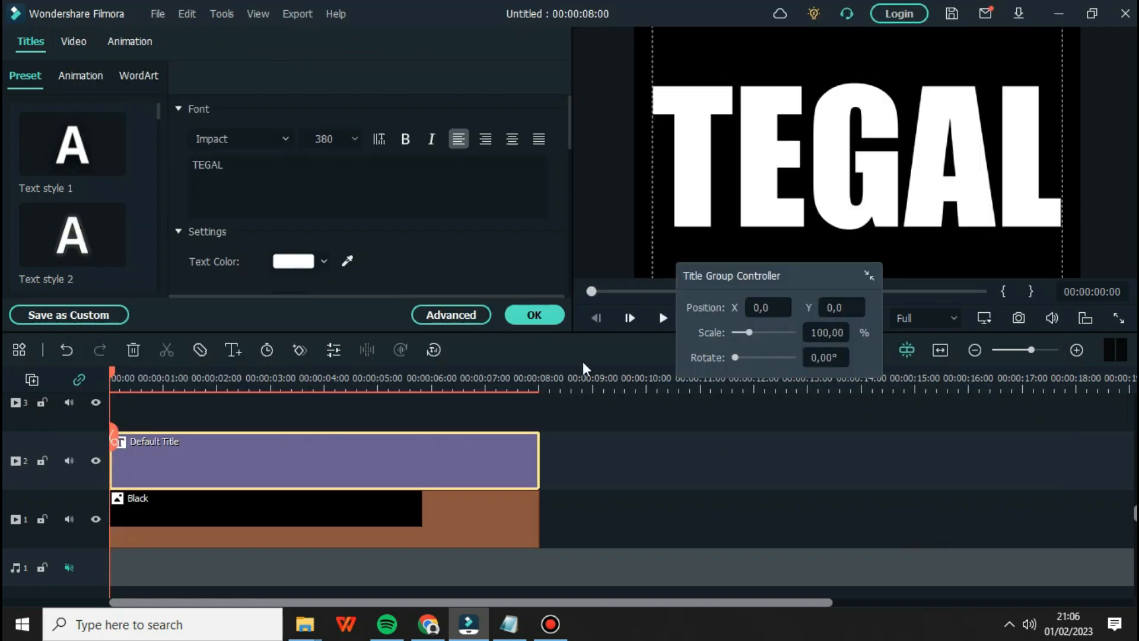
pyautogui.click(542, 314)
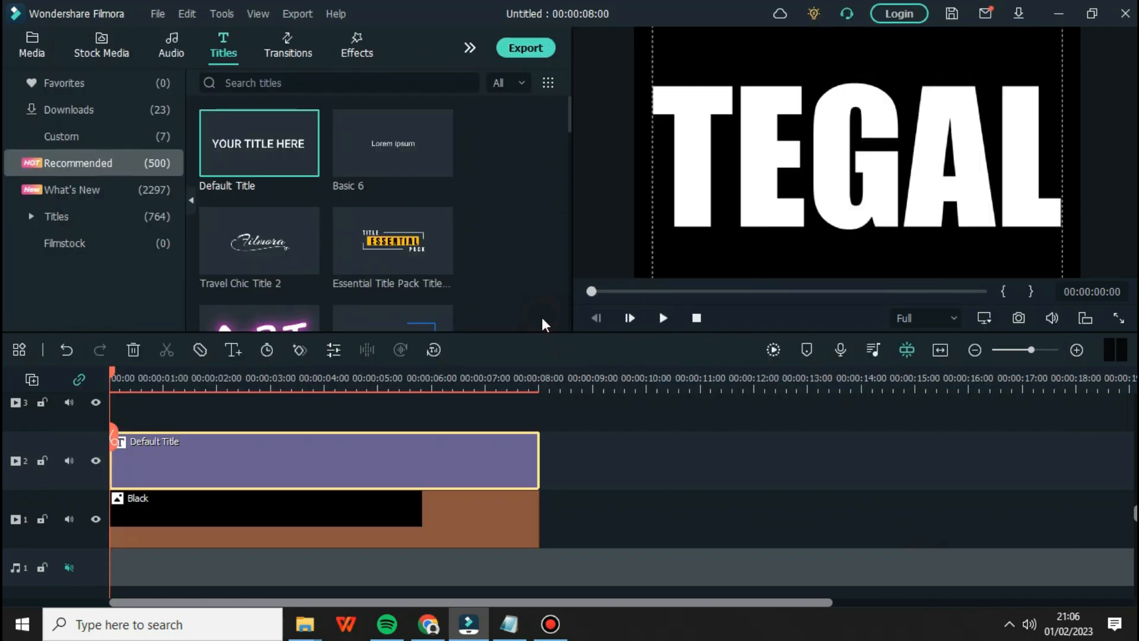
# Step: Play back the TEGAL title animation and check the end of the timeline
pyautogui.click(663, 318)
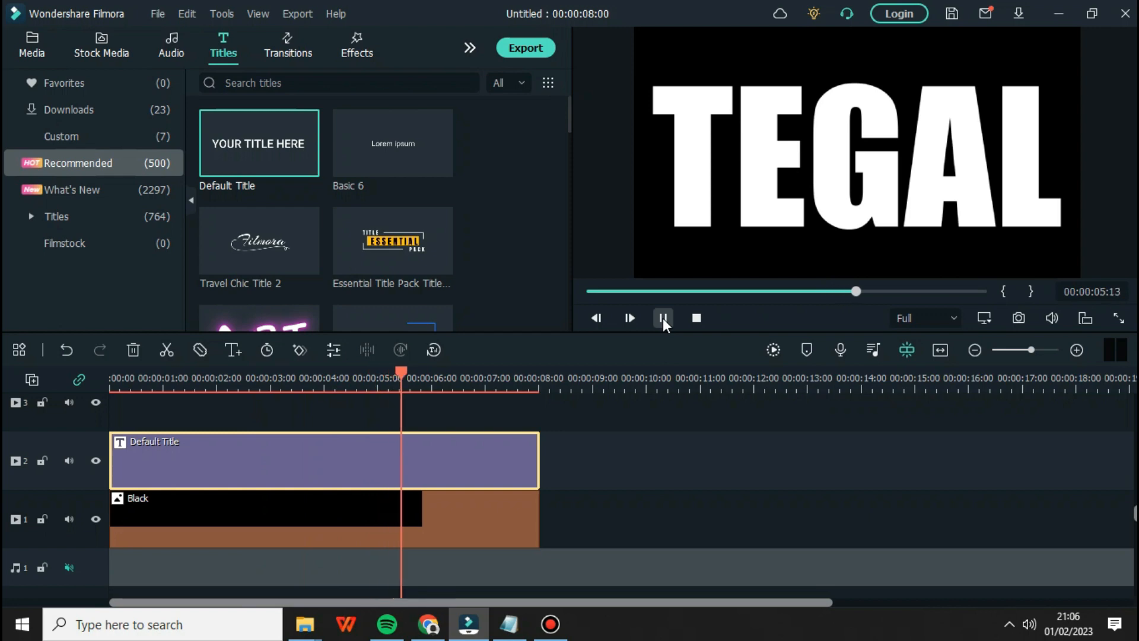
pyautogui.click(663, 319)
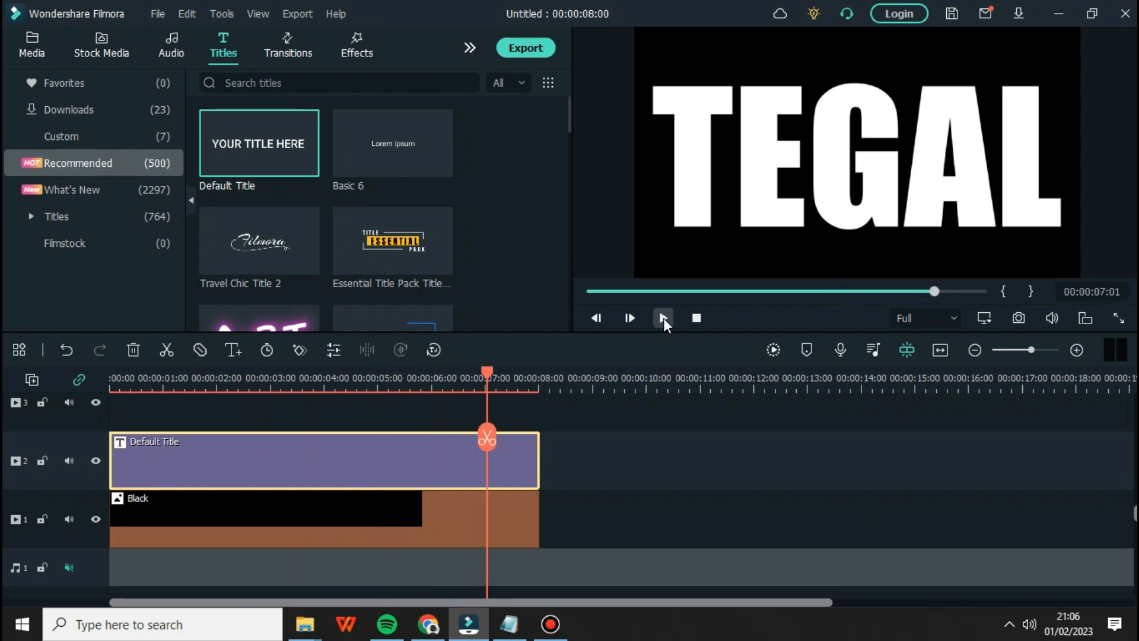
pyautogui.click(541, 385)
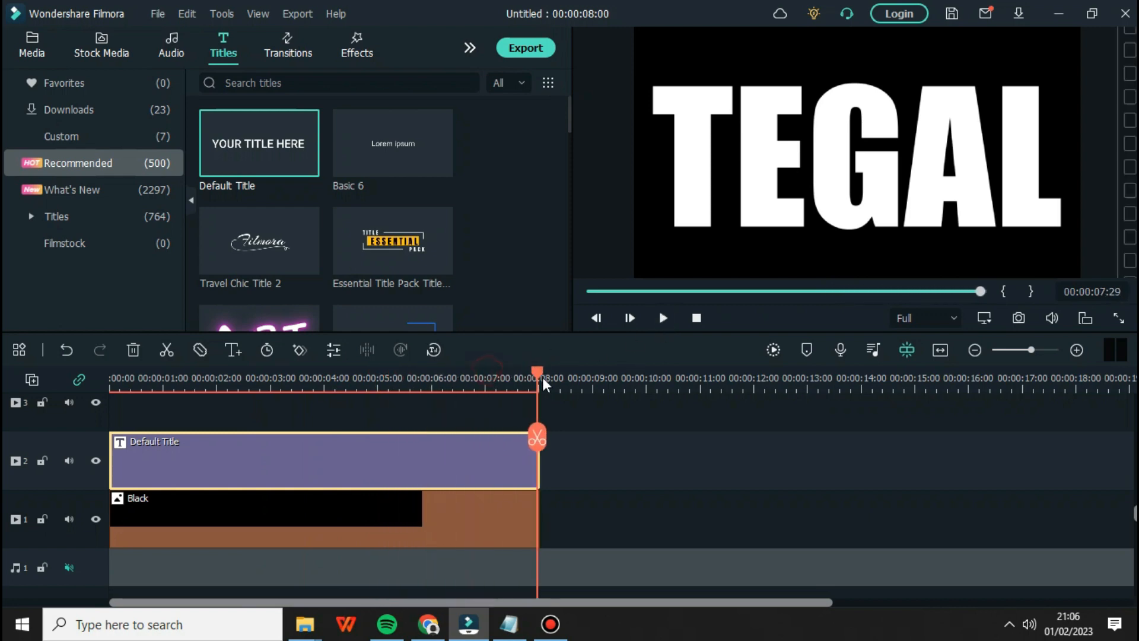
pyautogui.click(538, 386)
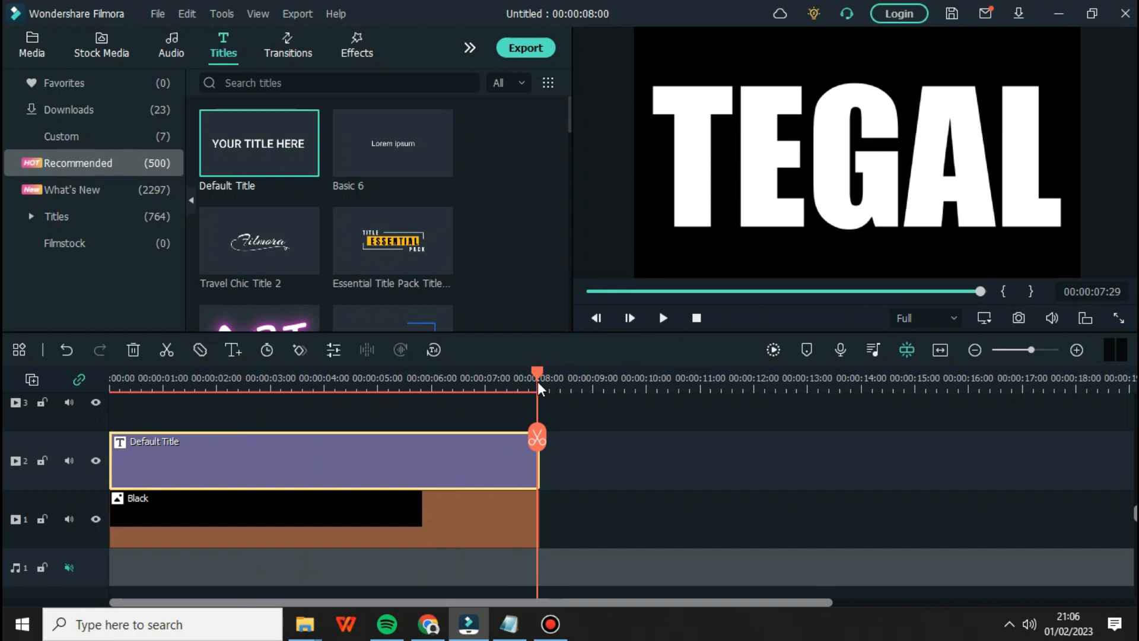
# Step: Export the title video as MP4 at best quality with an 80000 kbps video bit rate, and open its output folder
pyautogui.click(525, 50)
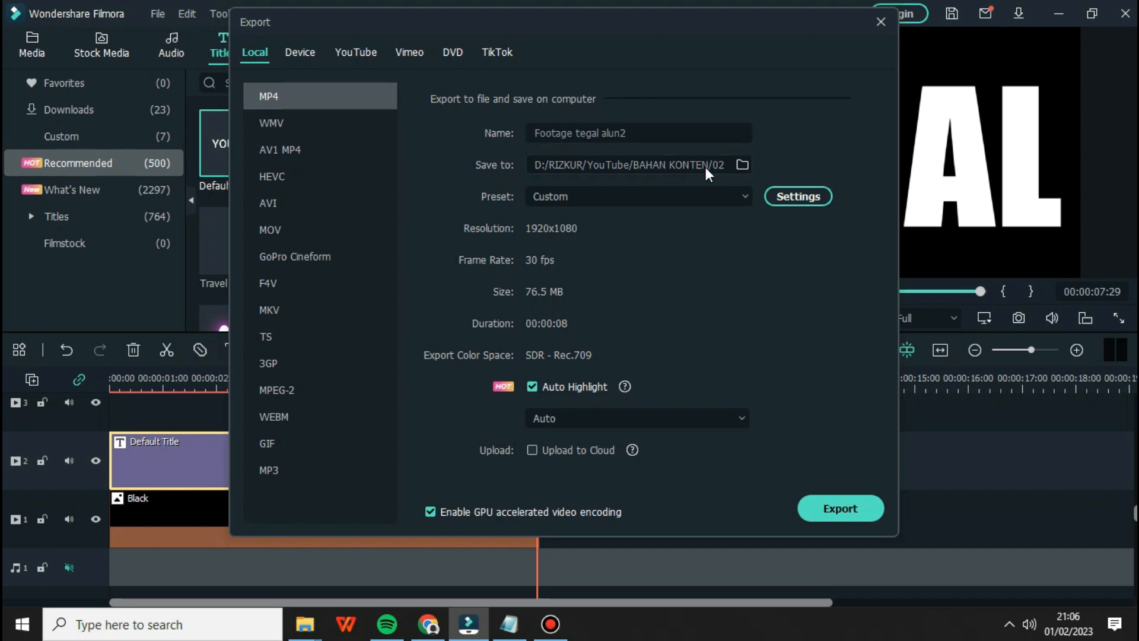
pyautogui.click(800, 199)
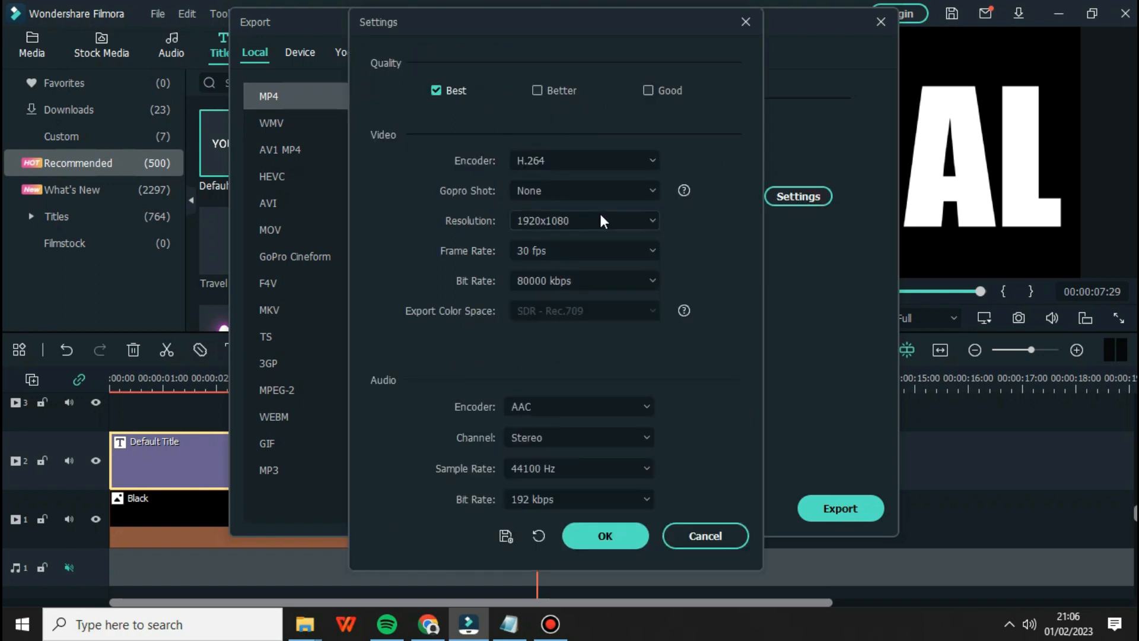
pyautogui.click(584, 282)
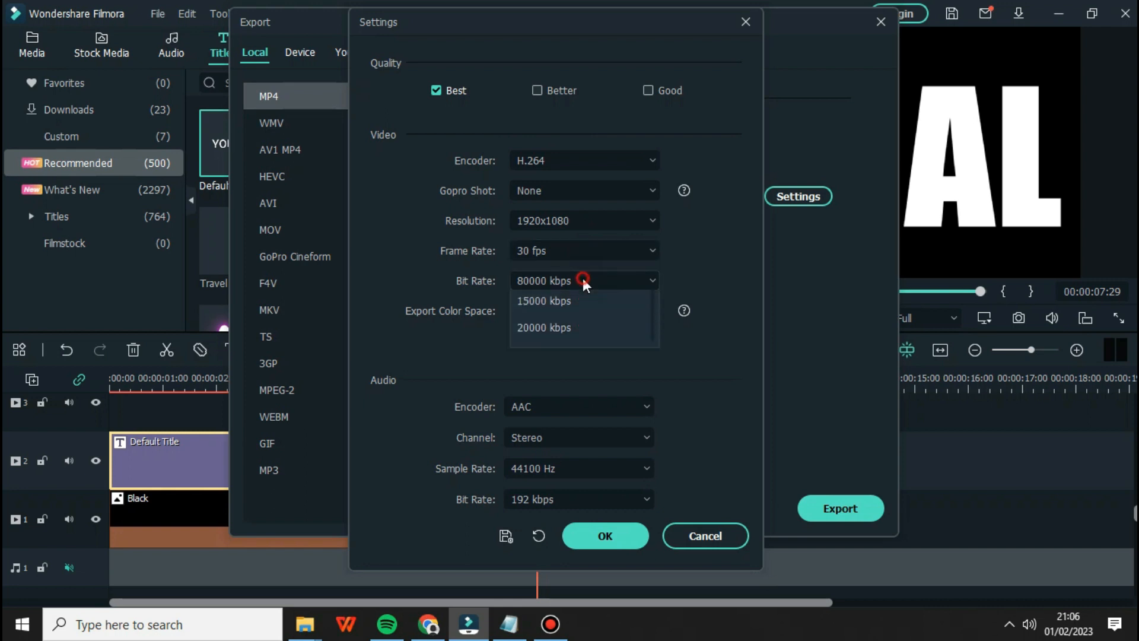
pyautogui.scroll(-1, 606, 450)
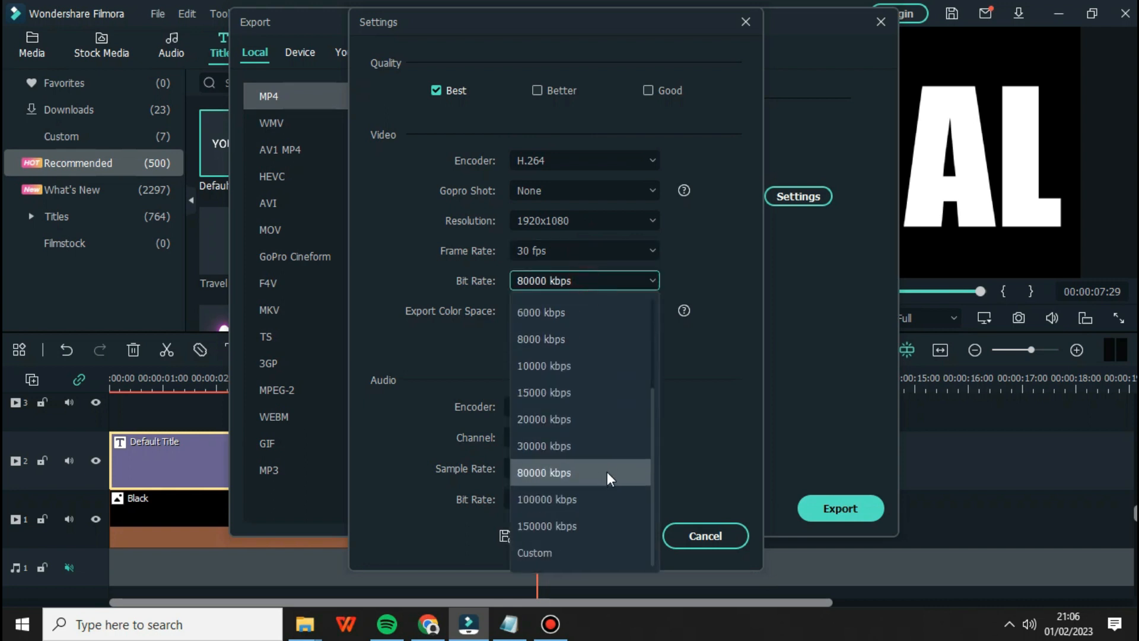
pyautogui.click(608, 474)
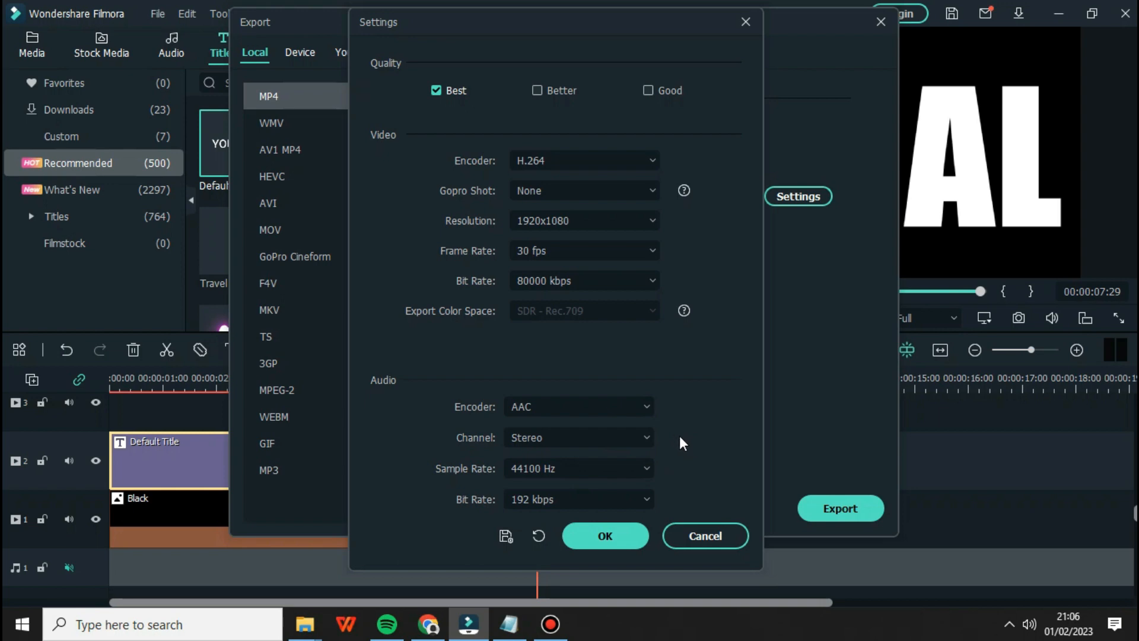
pyautogui.click(625, 538)
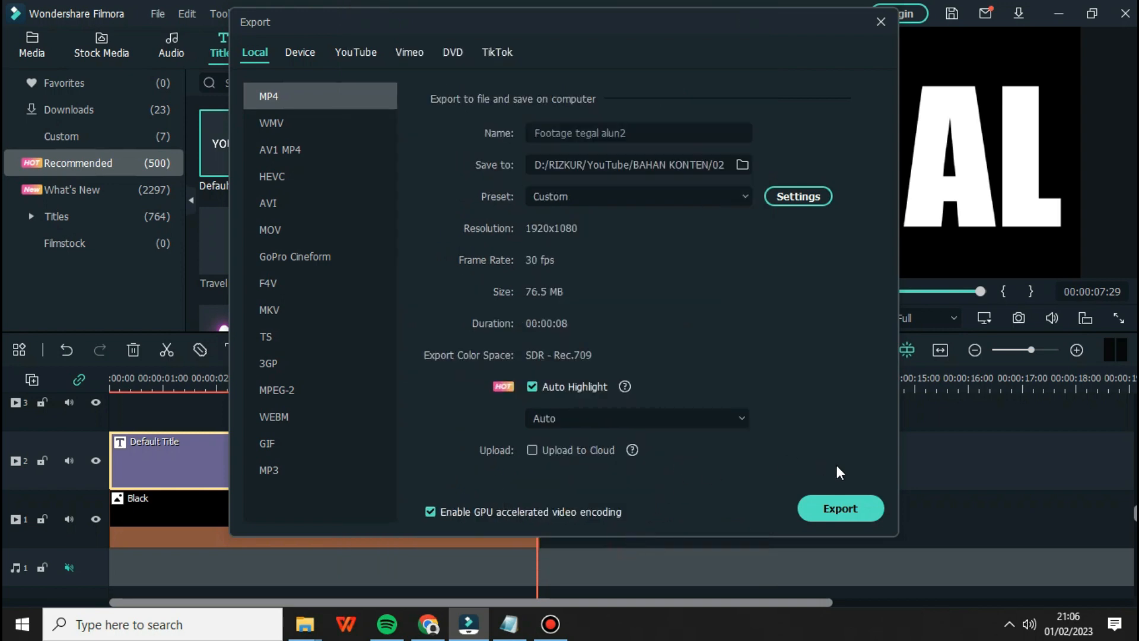
pyautogui.click(841, 509)
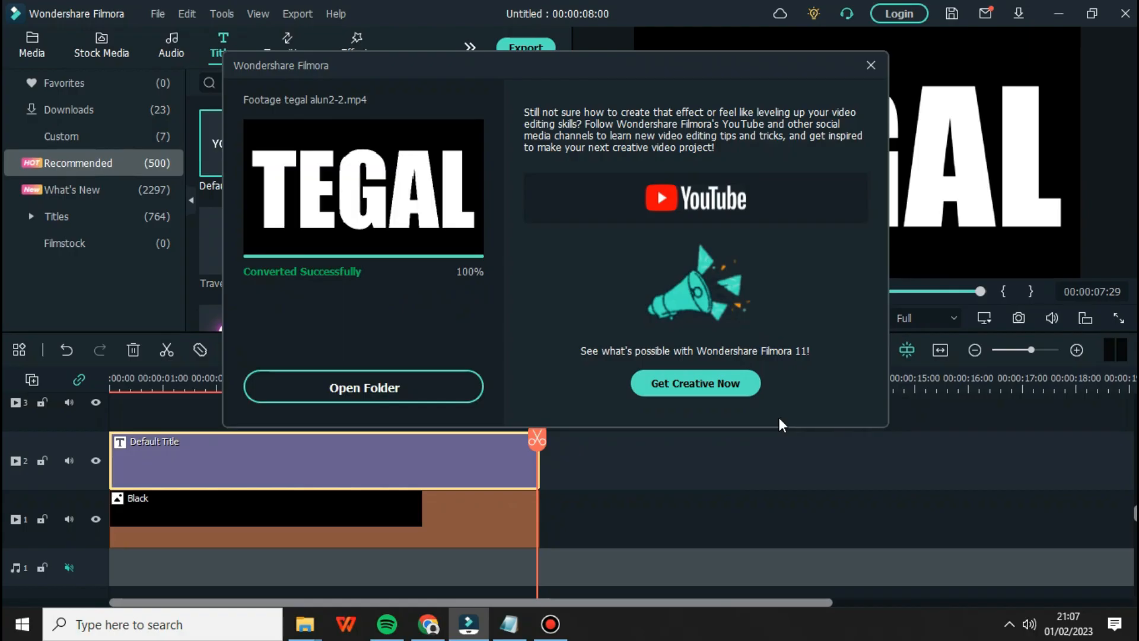
pyautogui.click(367, 386)
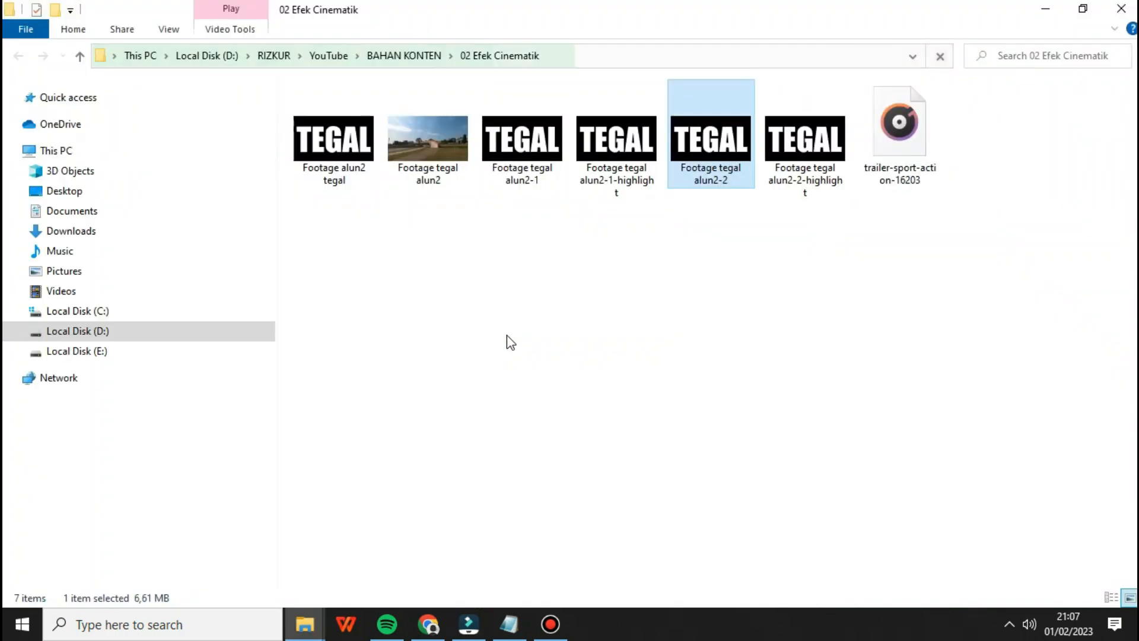
# Step: Import the exported Footage tegal alun2-2 video from the 02 Efek Cinematik folder into the project media
pyautogui.click(469, 623)
pyautogui.click(32, 43)
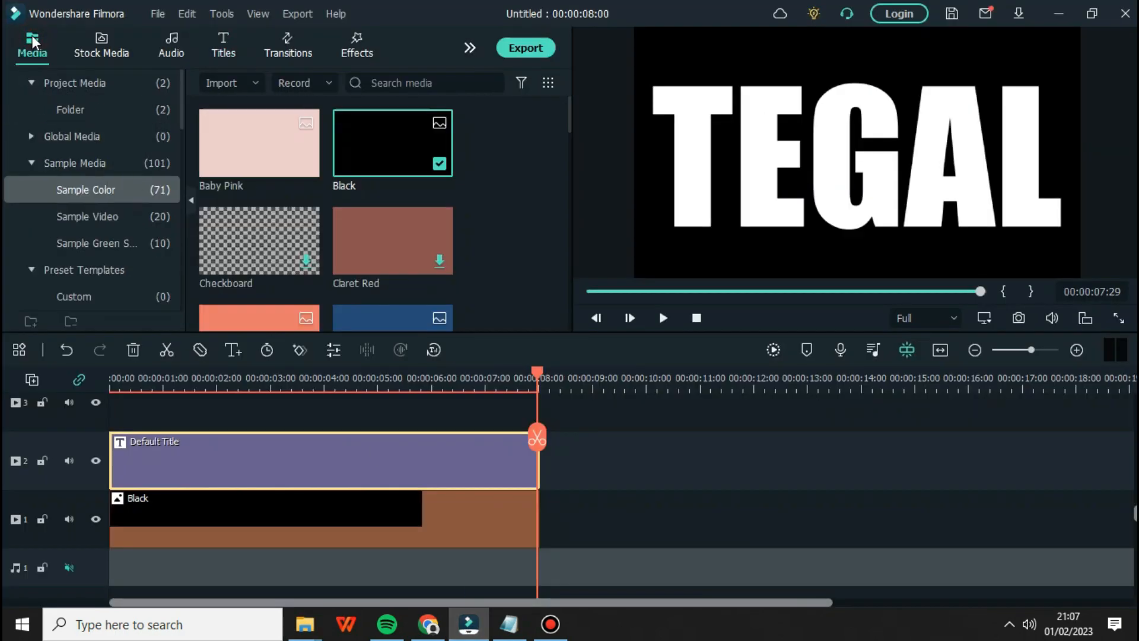
pyautogui.doubleClick(79, 87)
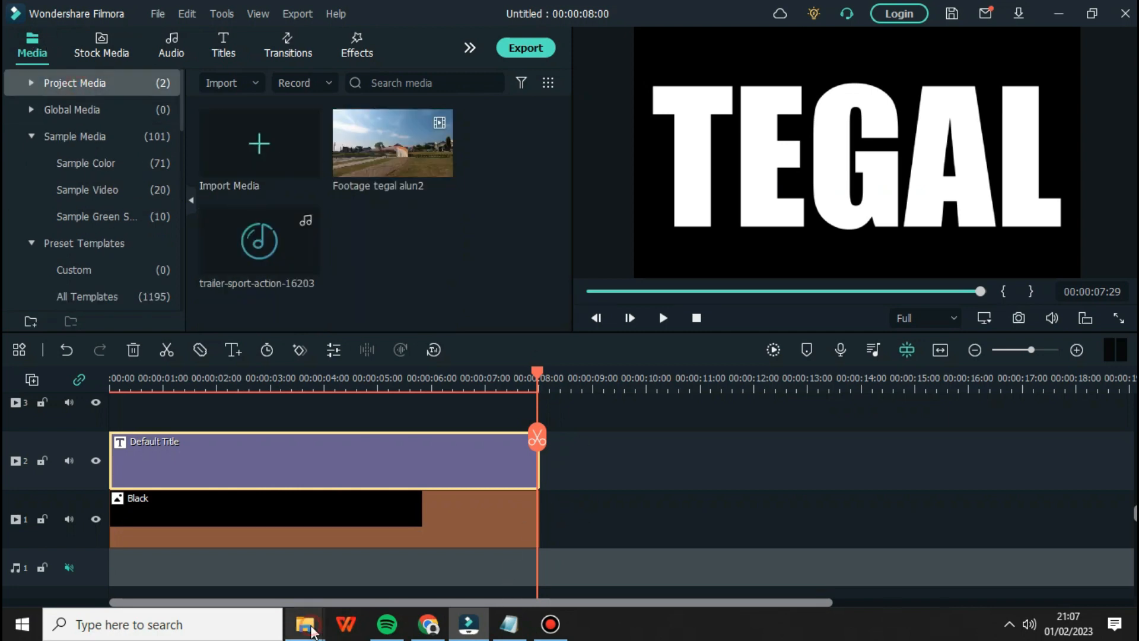
pyautogui.moveTo(309, 628)
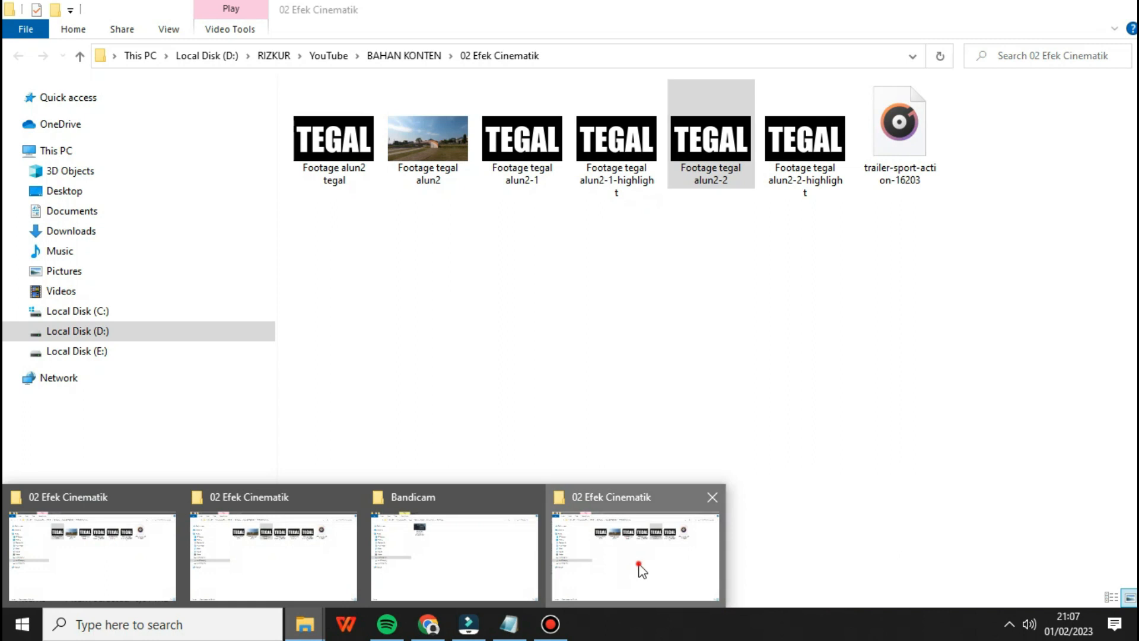
pyautogui.click(640, 569)
pyautogui.moveTo(712, 148); pyautogui.dragTo(439, 301)
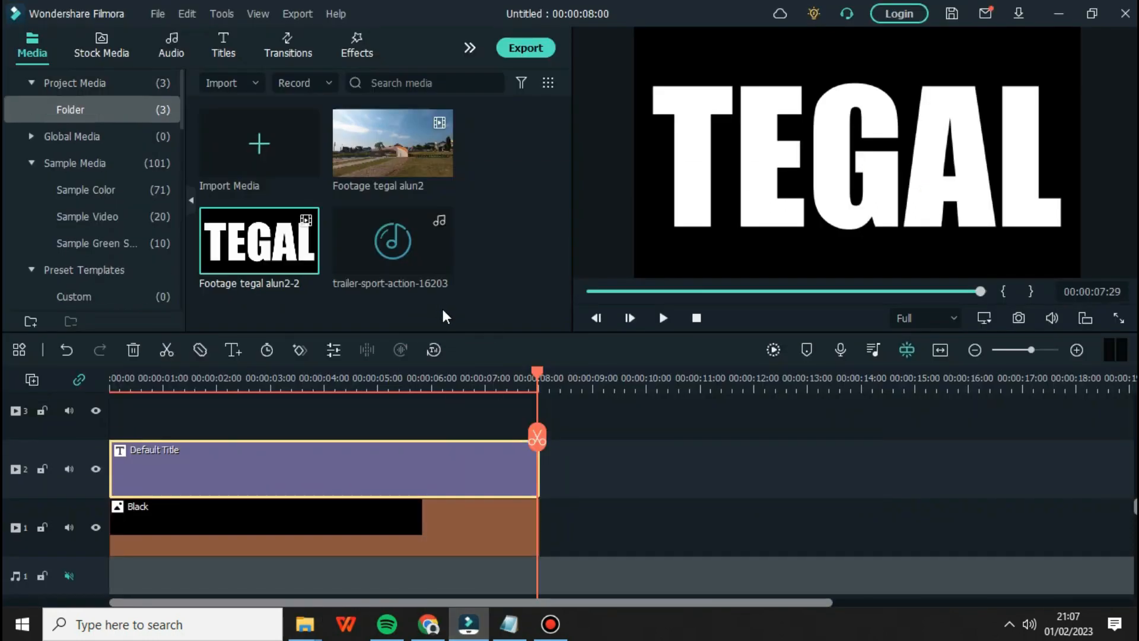
# Step: Delete the Default Title and Black clips from the timeline
pyautogui.moveTo(603, 379); pyautogui.dragTo(547, 378)
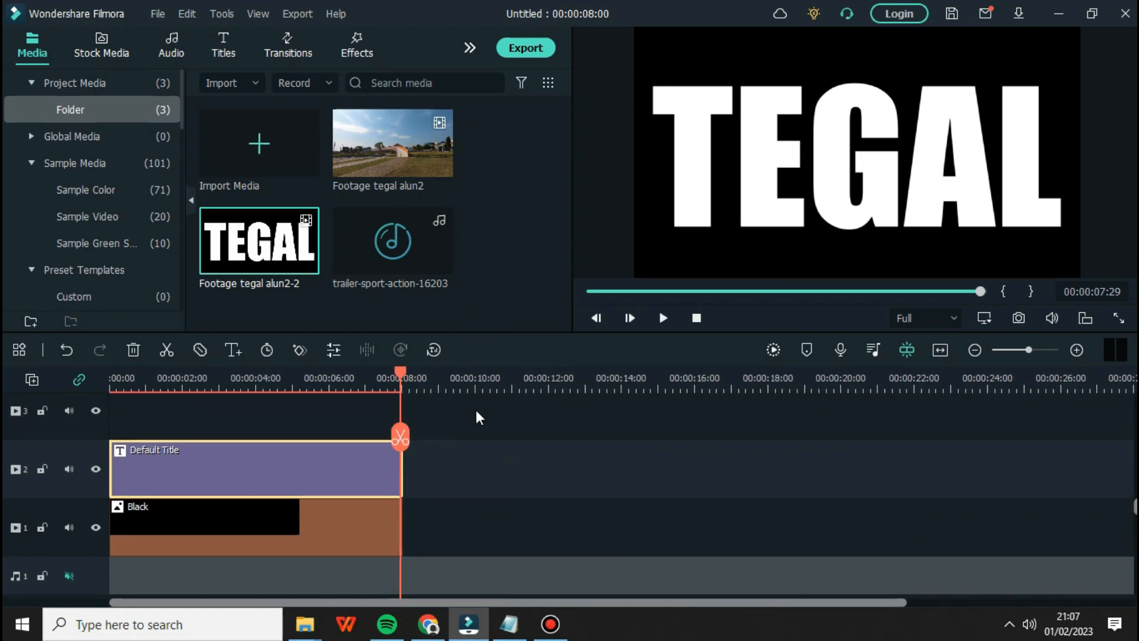
pyautogui.moveTo(474, 408); pyautogui.dragTo(135, 563)
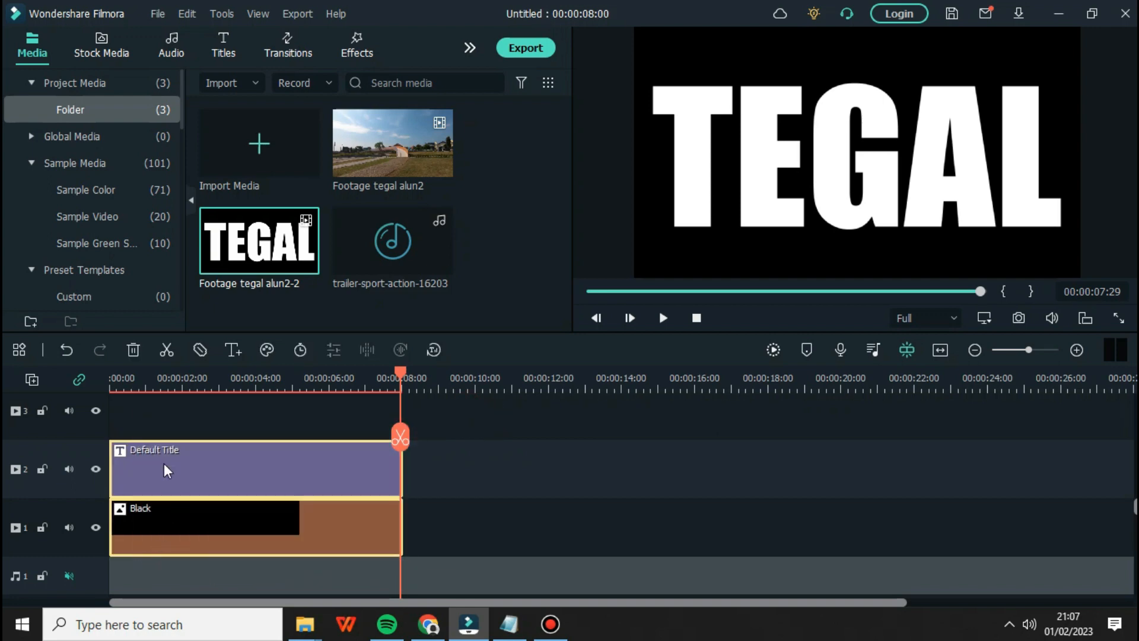
pyautogui.click(134, 351)
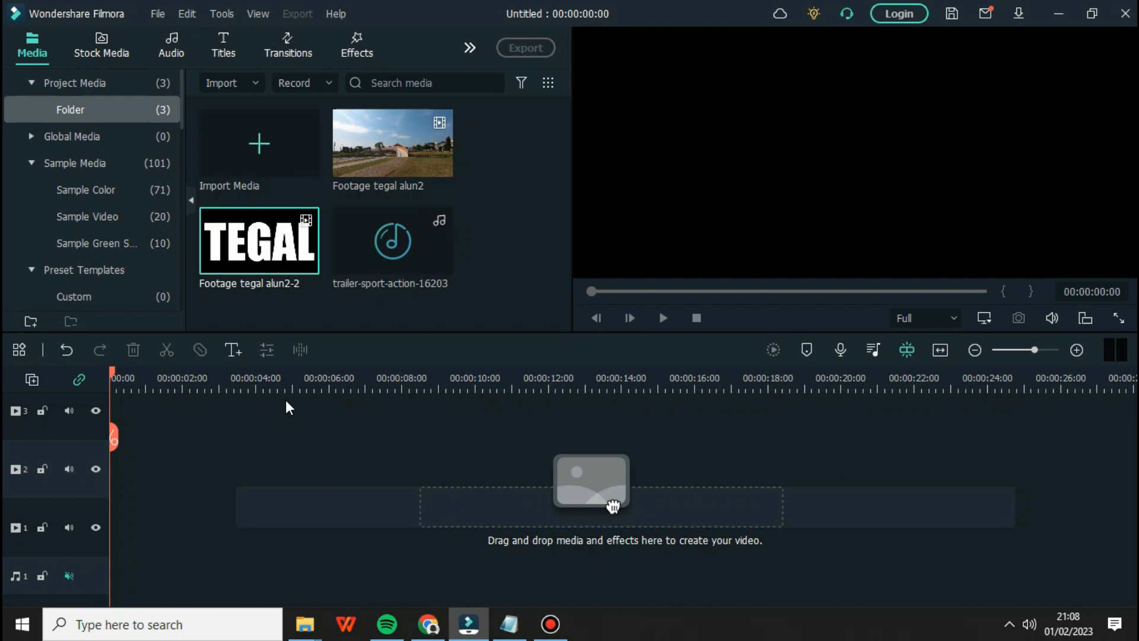
# Step: Place Footage tegal alun2 at the start of video track 1 and Footage tegal alun2-2 on track 2 starting at 3 seconds
pyautogui.moveTo(380, 157); pyautogui.dragTo(115, 536)
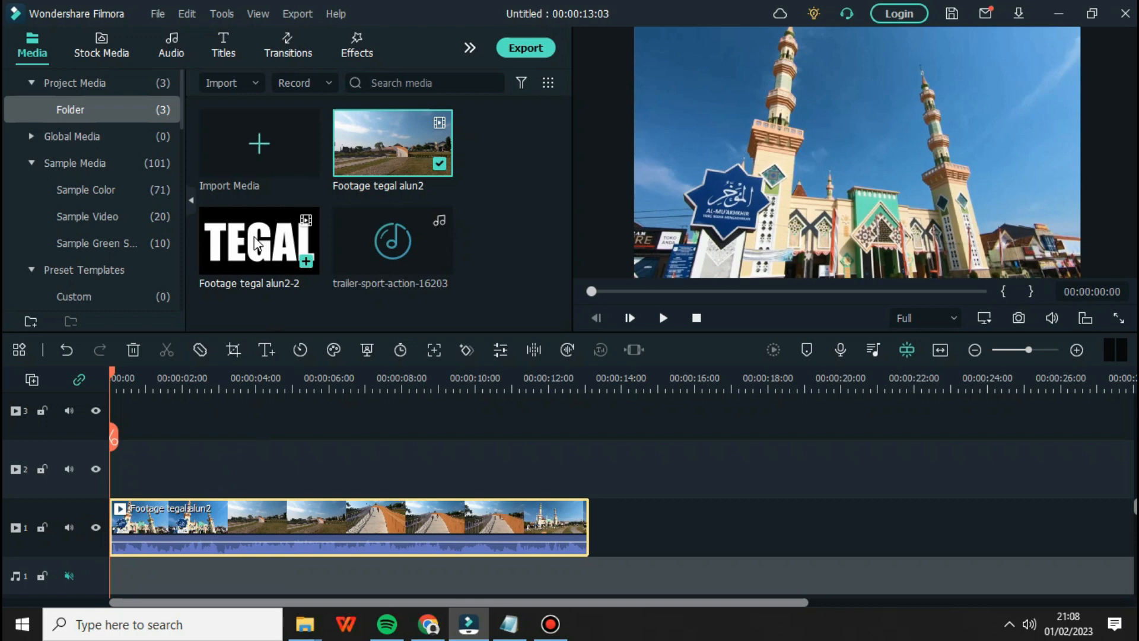
pyautogui.moveTo(255, 243); pyautogui.dragTo(168, 461)
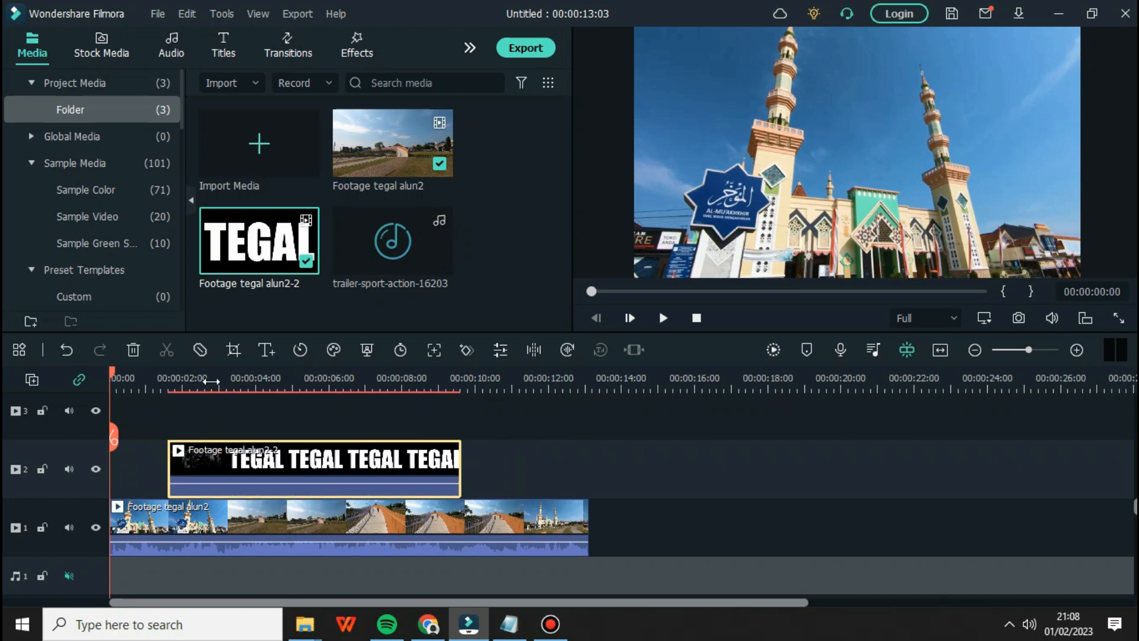
pyautogui.moveTo(210, 381); pyautogui.dragTo(280, 397)
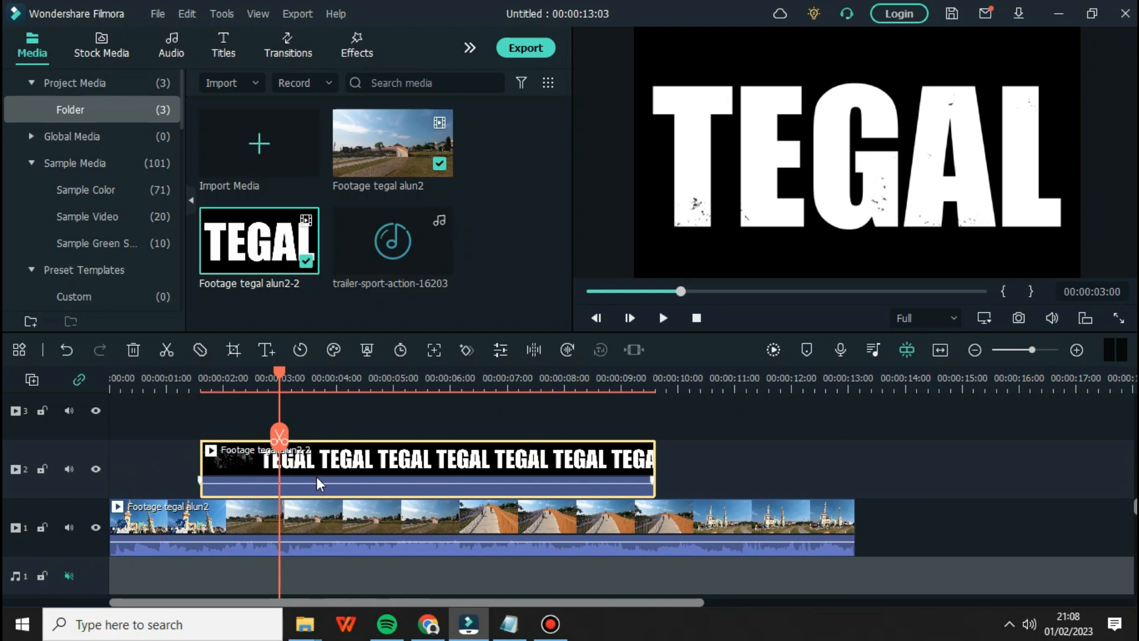
pyautogui.moveTo(306, 473); pyautogui.dragTo(386, 472)
# Step: Split the TEGAL clip on video track 2 into three segments at 00:00:05:20 and 00:00:09:08
pyautogui.press('space')
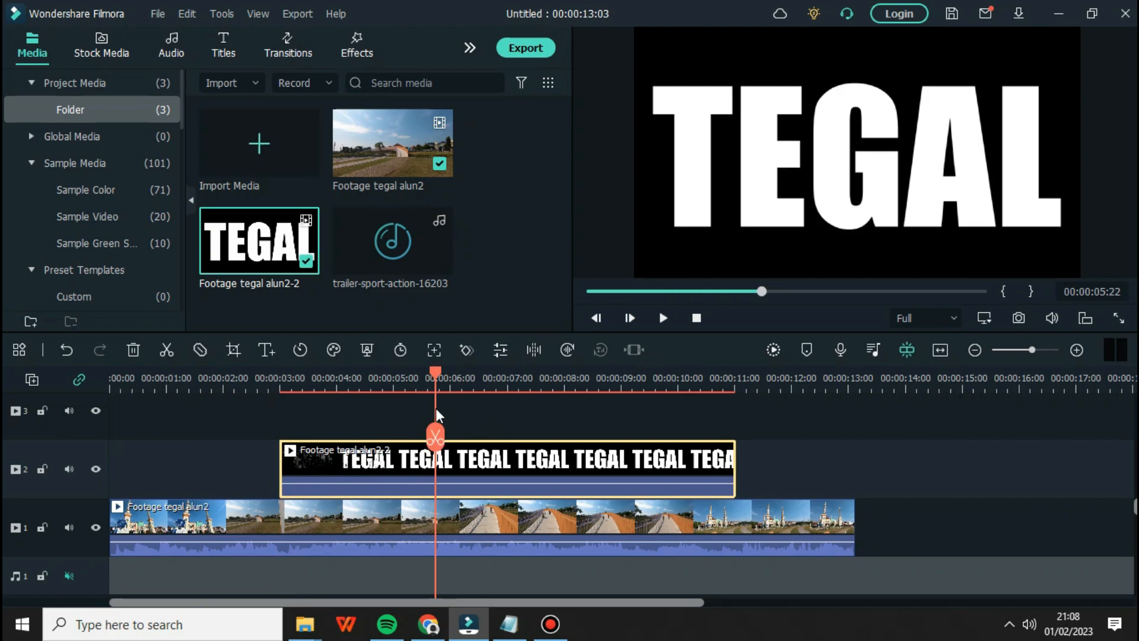
pyautogui.moveTo(435, 377); pyautogui.dragTo(673, 435)
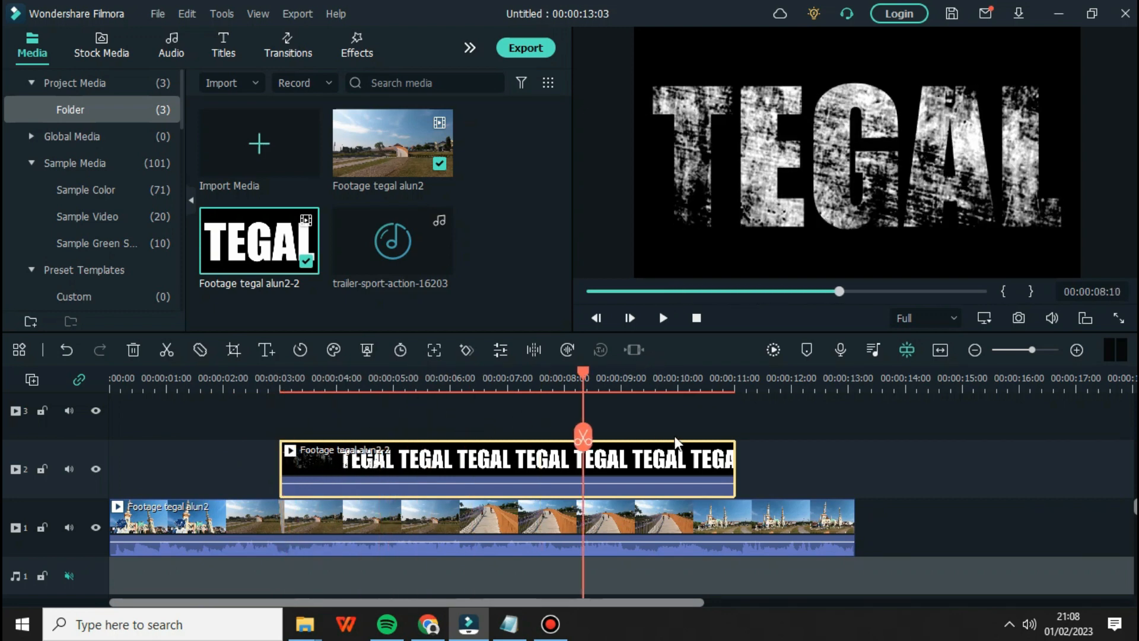
pyautogui.moveTo(443, 440); pyautogui.dragTo(282, 456)
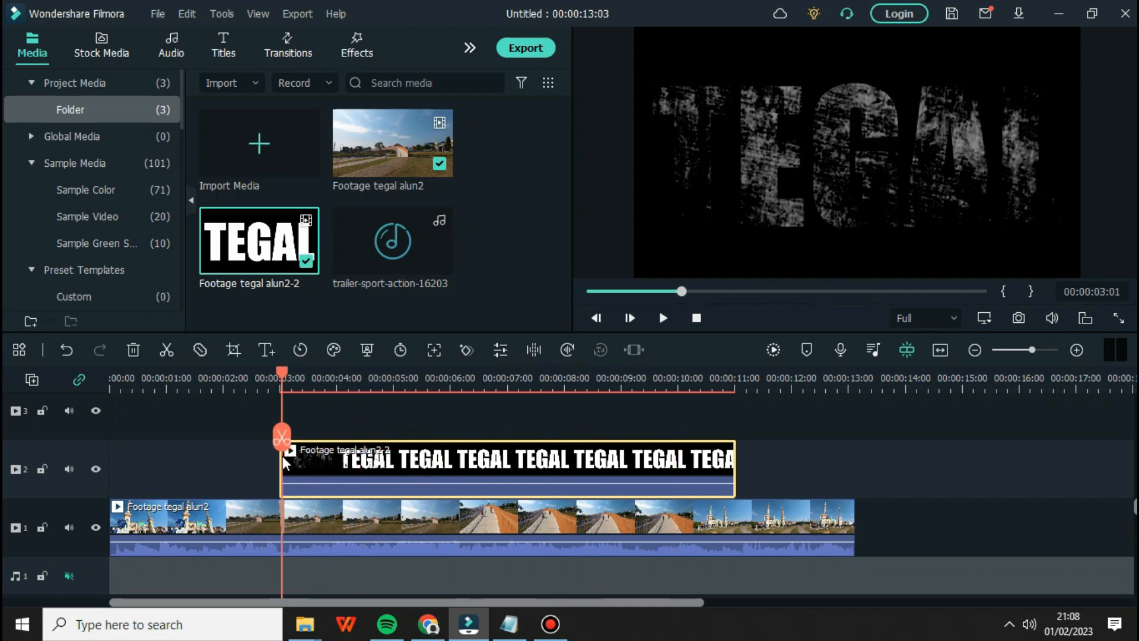
pyautogui.moveTo(284, 381); pyautogui.dragTo(431, 402)
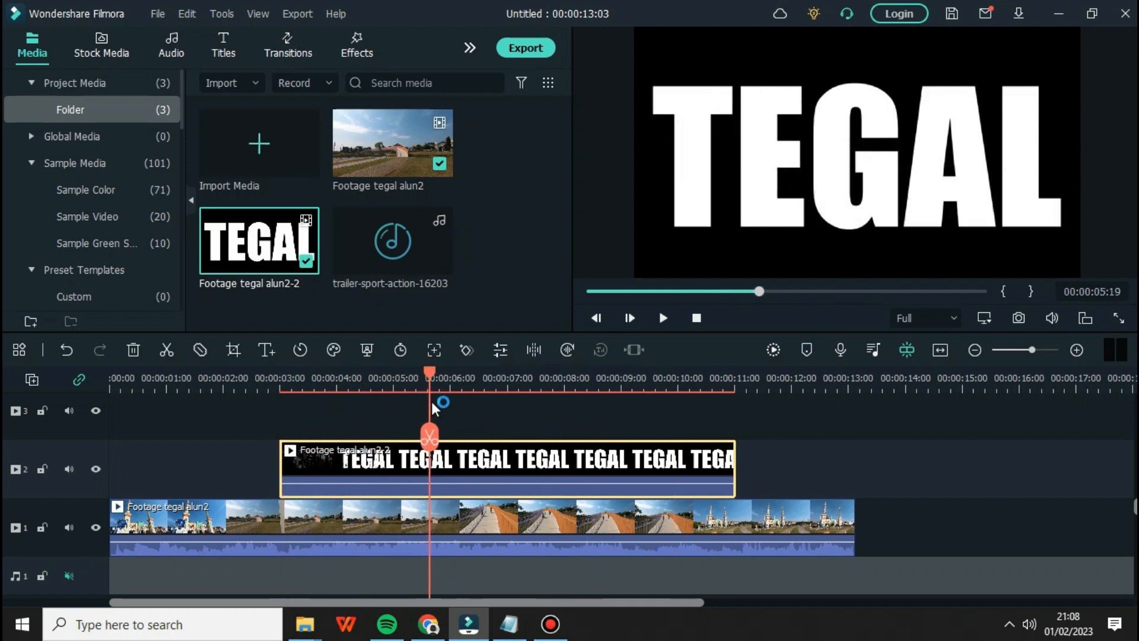
pyautogui.click(433, 436)
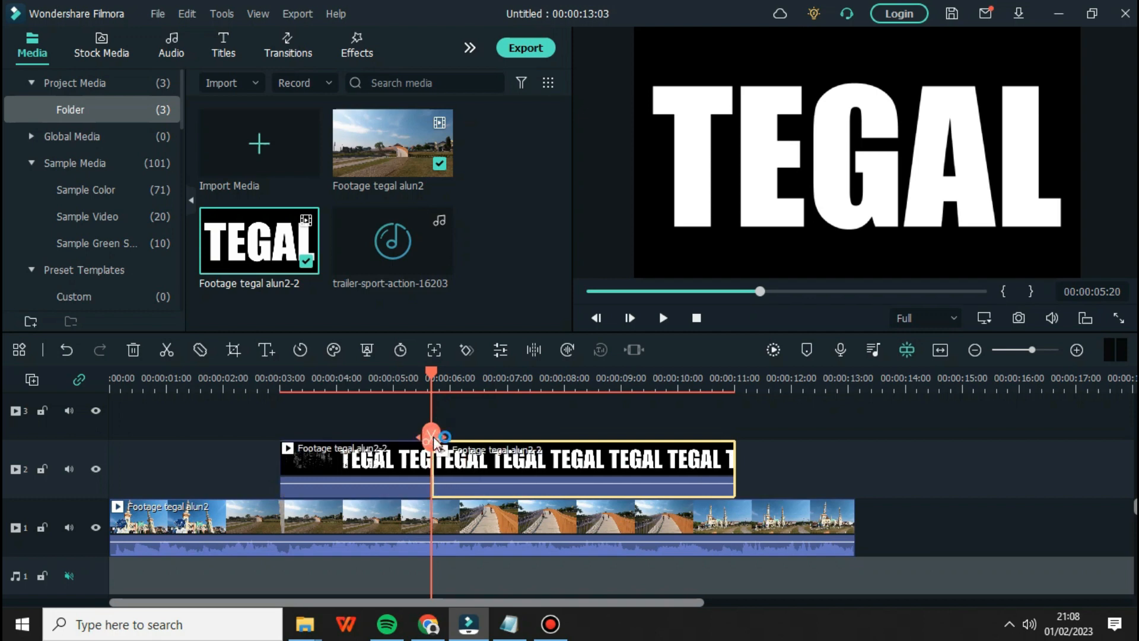
pyautogui.moveTo(432, 372); pyautogui.dragTo(636, 407)
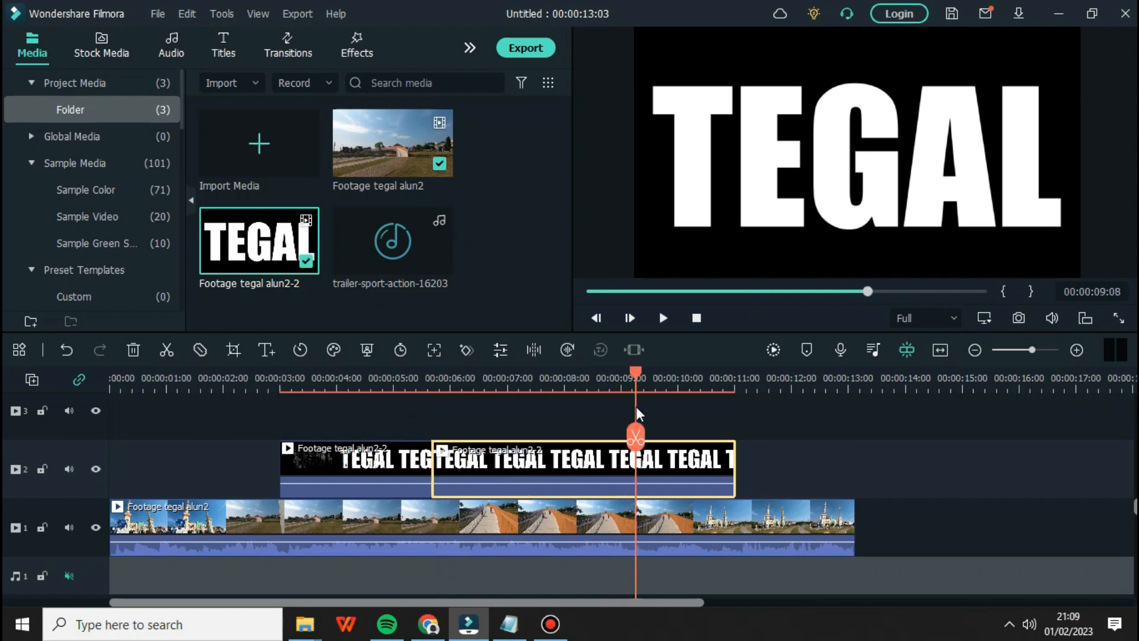
pyautogui.click(635, 439)
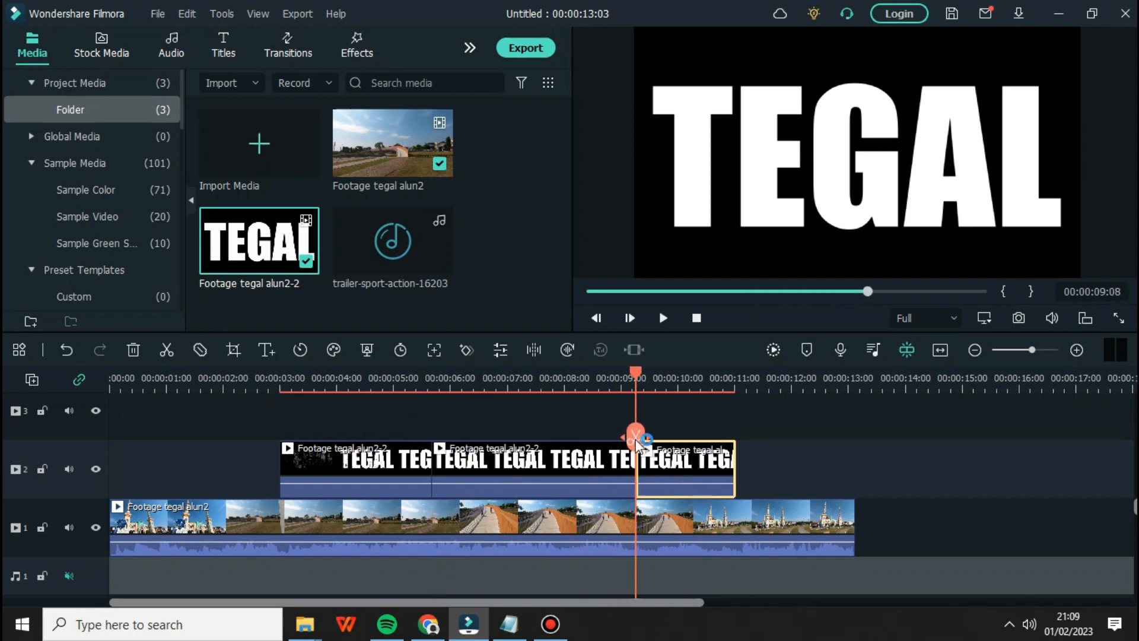
pyautogui.click(393, 468)
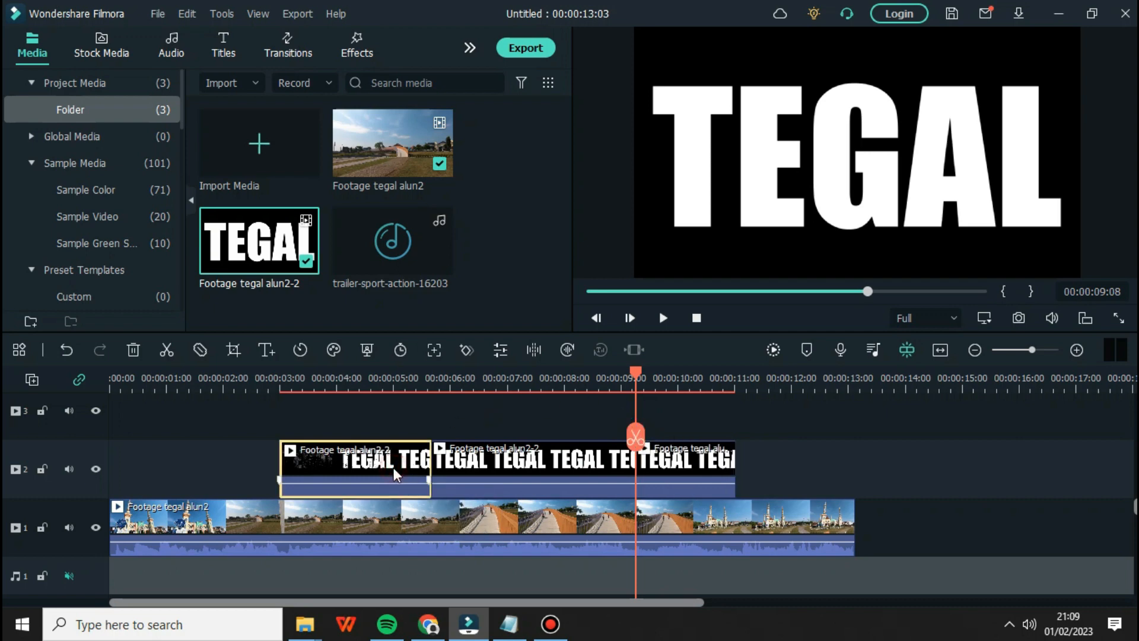
pyautogui.click(568, 464)
pyautogui.click(678, 464)
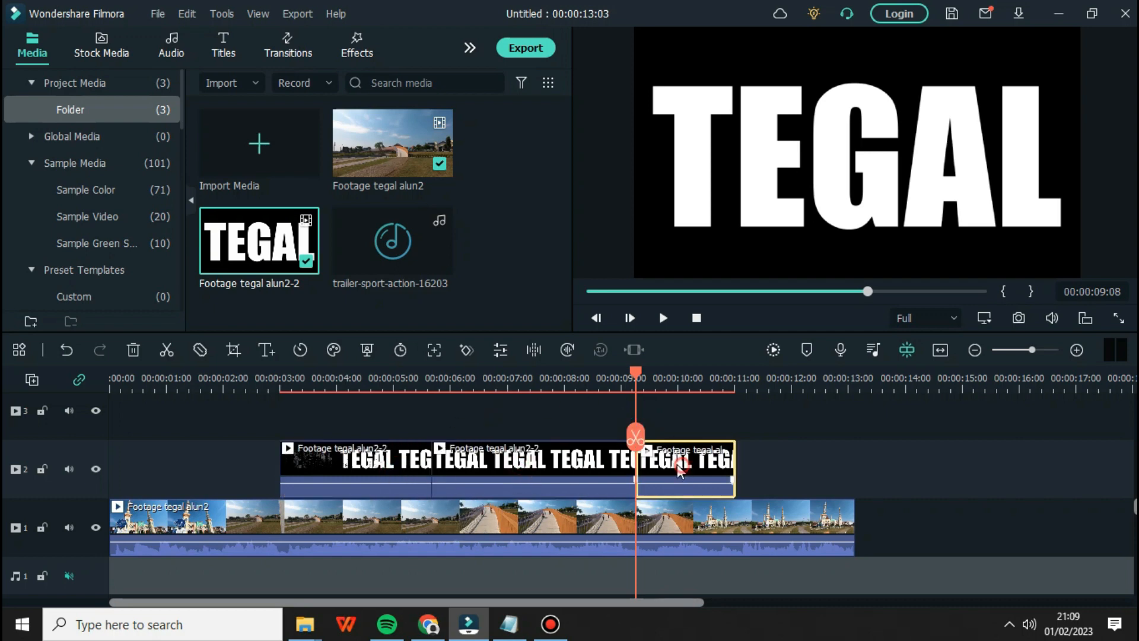
pyautogui.click(362, 430)
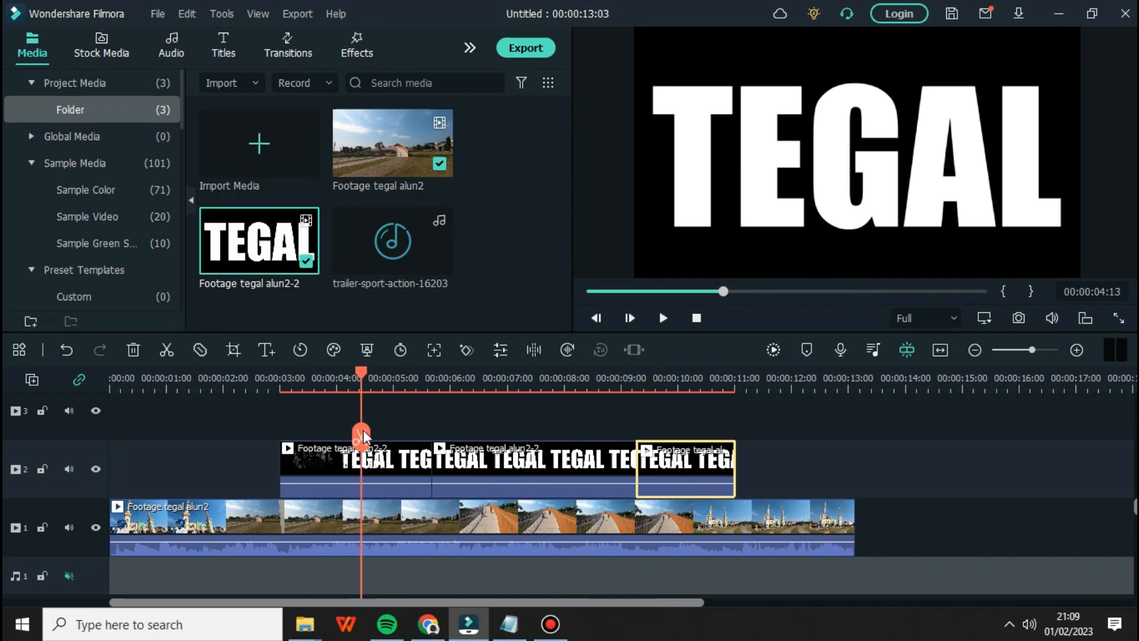
pyautogui.click(394, 461)
pyautogui.click(505, 460)
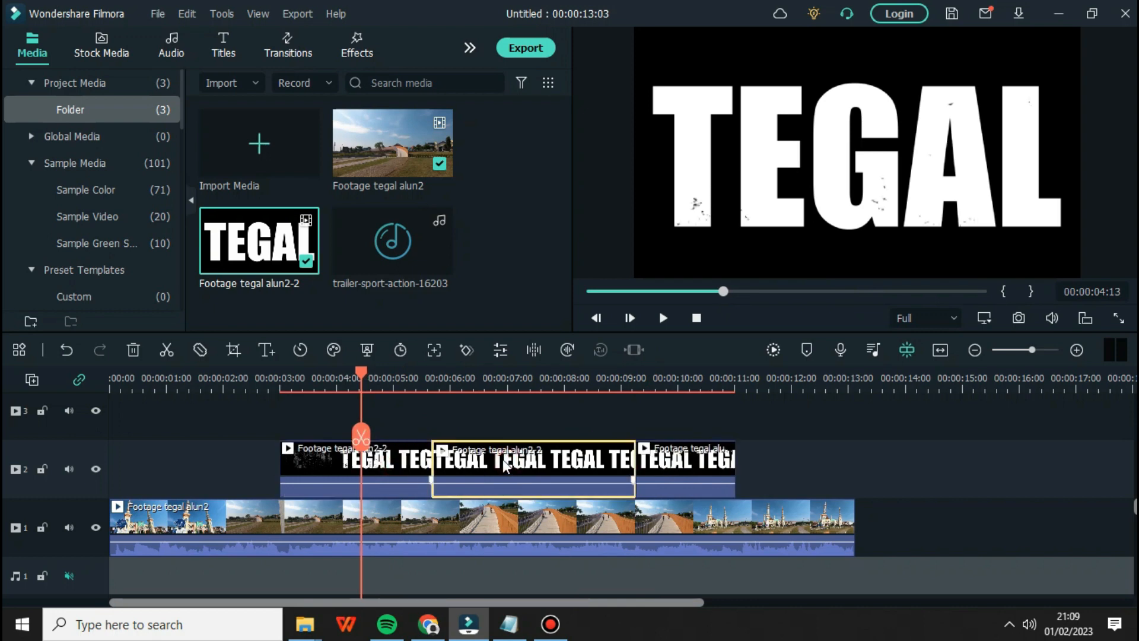
pyautogui.click(655, 459)
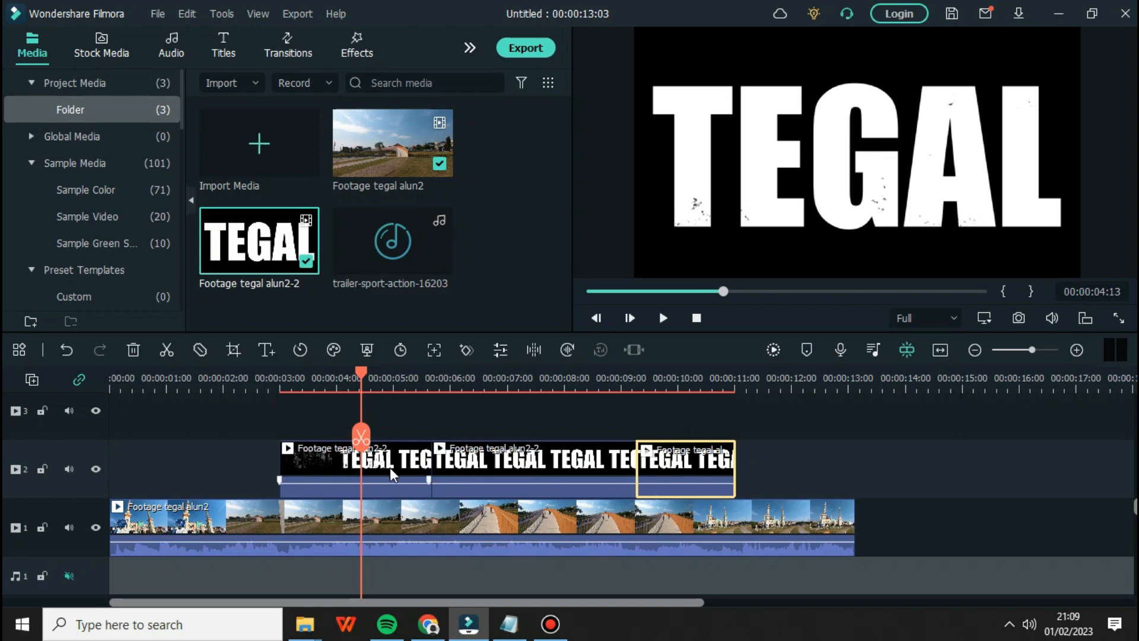
# Step: Set up a Pan & Zoom on the first TEGAL segment, with an end frame of about 131 x 74 centred on the letter G
pyautogui.click(389, 467)
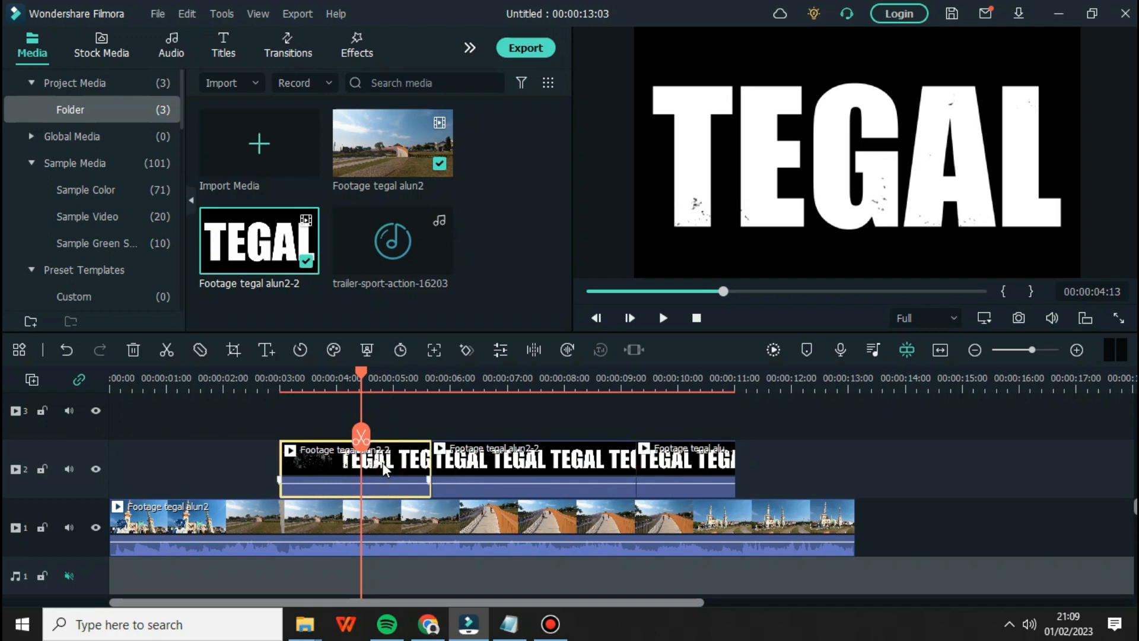
pyautogui.click(234, 350)
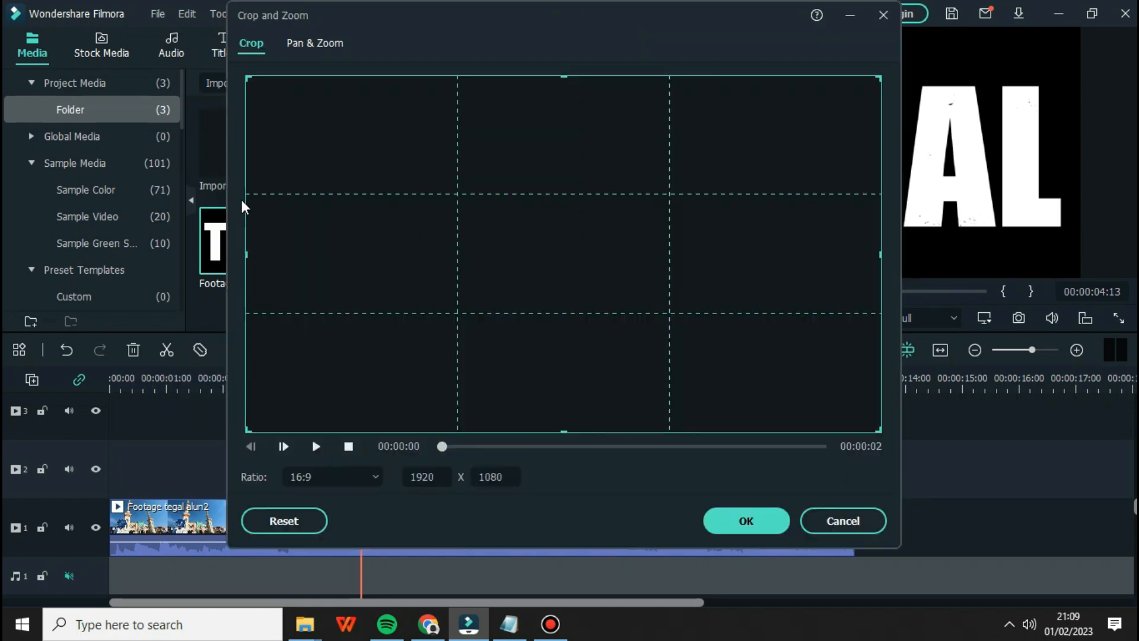
pyautogui.click(306, 45)
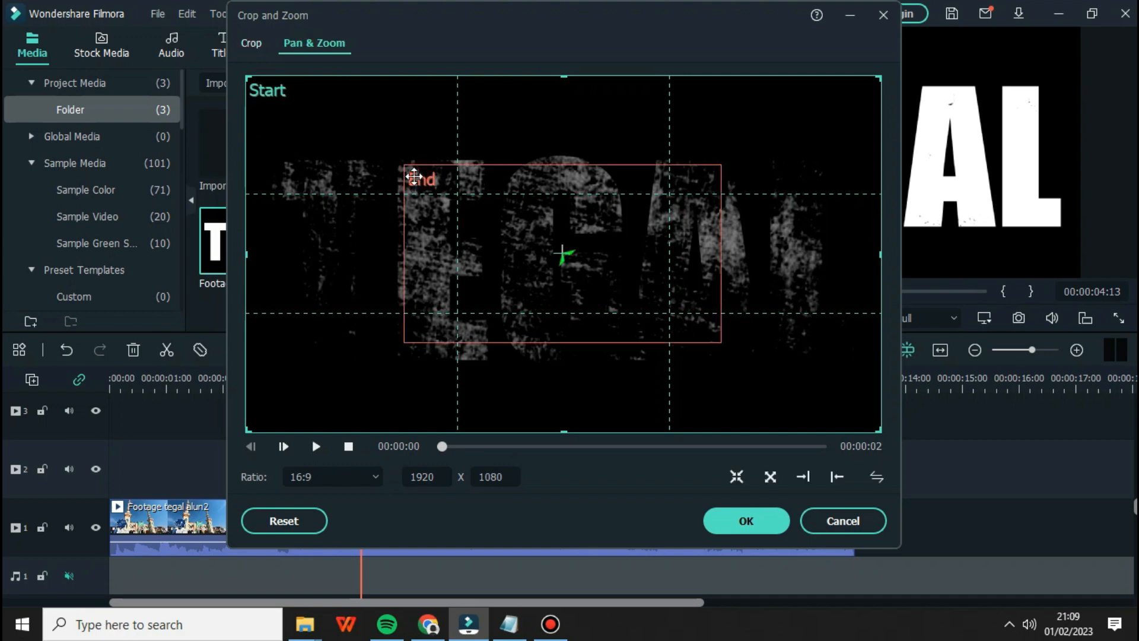
pyautogui.click(416, 177)
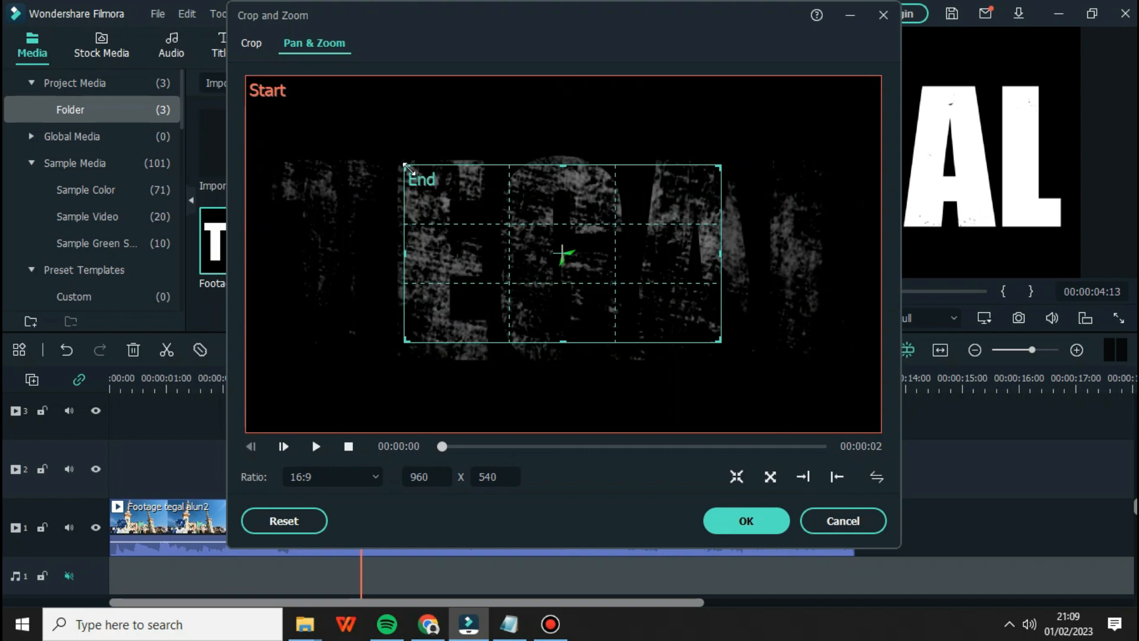
pyautogui.moveTo(406, 168); pyautogui.dragTo(776, 394)
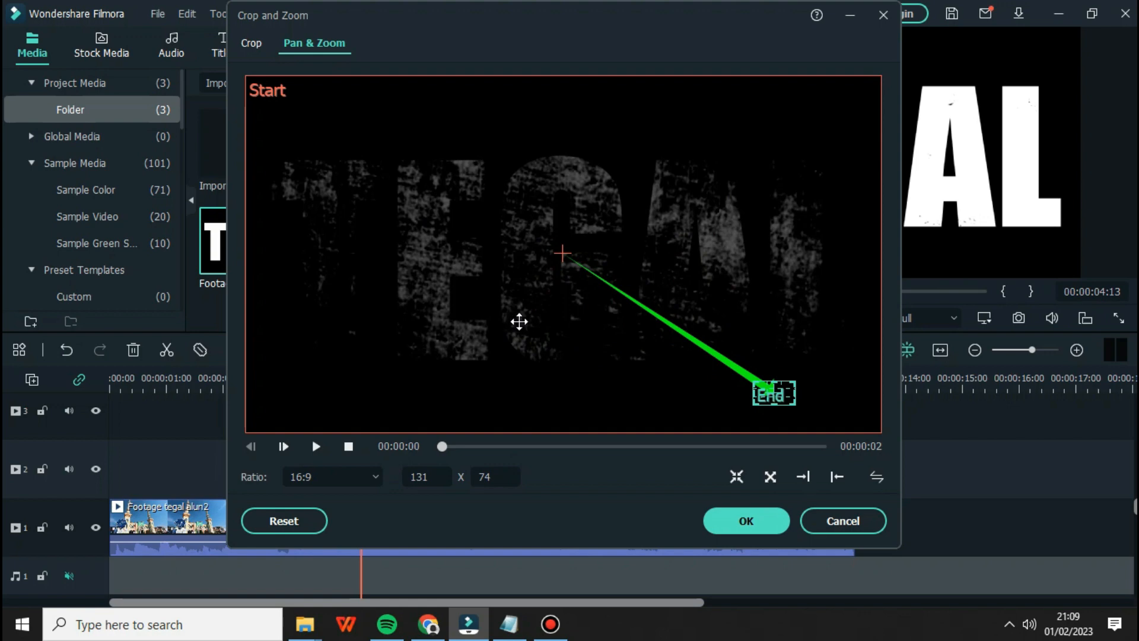
pyautogui.moveTo(781, 393); pyautogui.dragTo(573, 258)
pyautogui.click(313, 448)
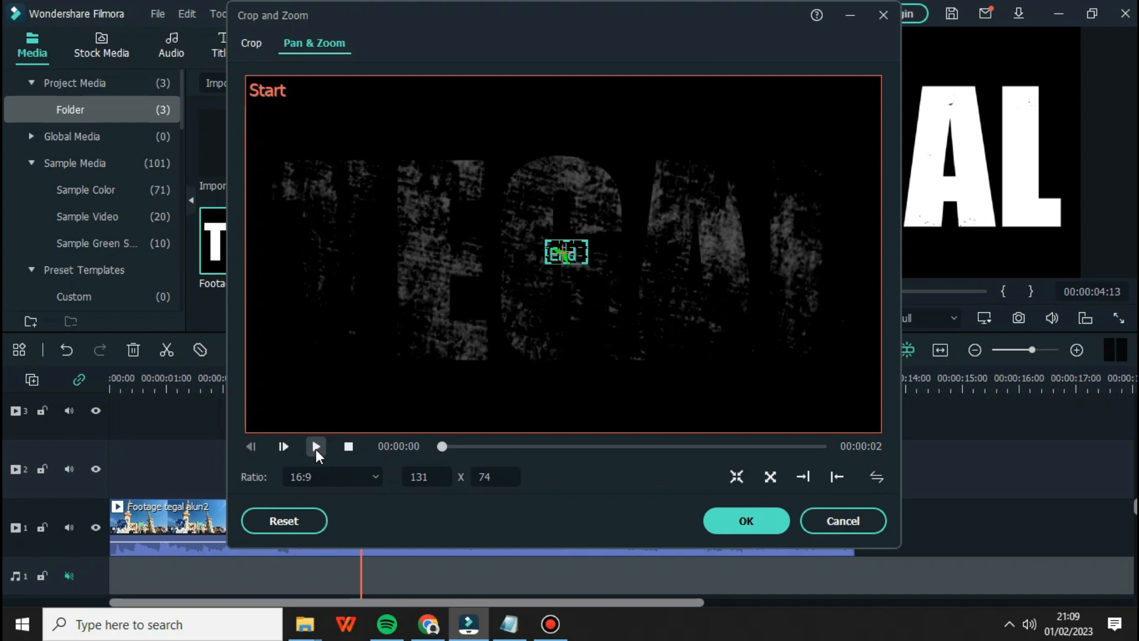
# Step: Swap the Pan & Zoom start and end frames on the first TEGAL segment, preview the motion and apply it
pyautogui.click(875, 476)
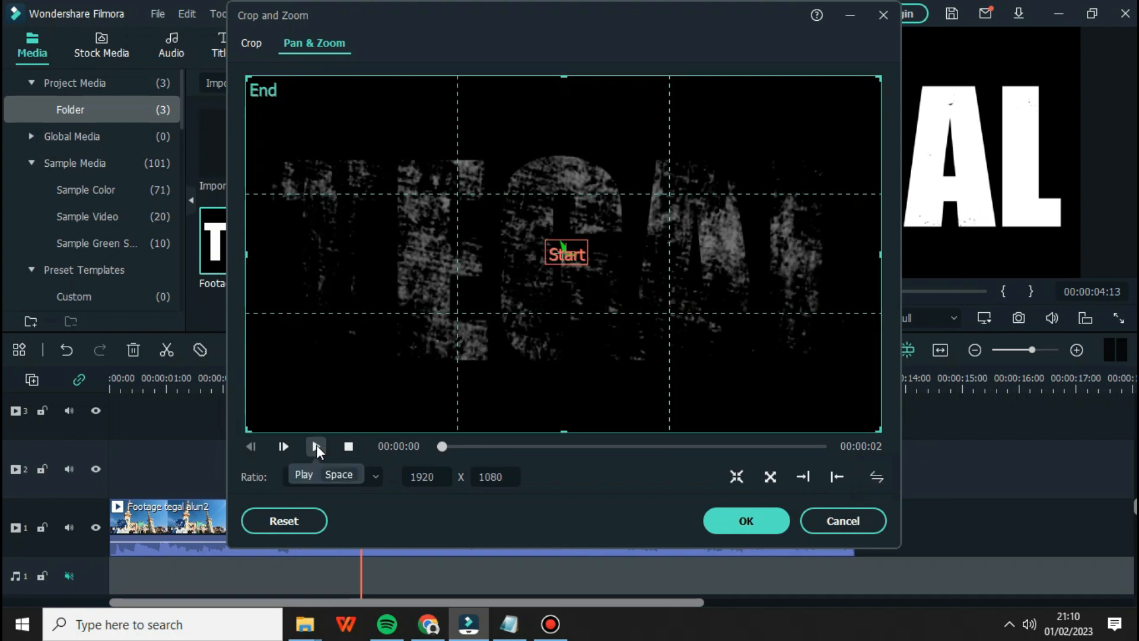
pyautogui.click(316, 445)
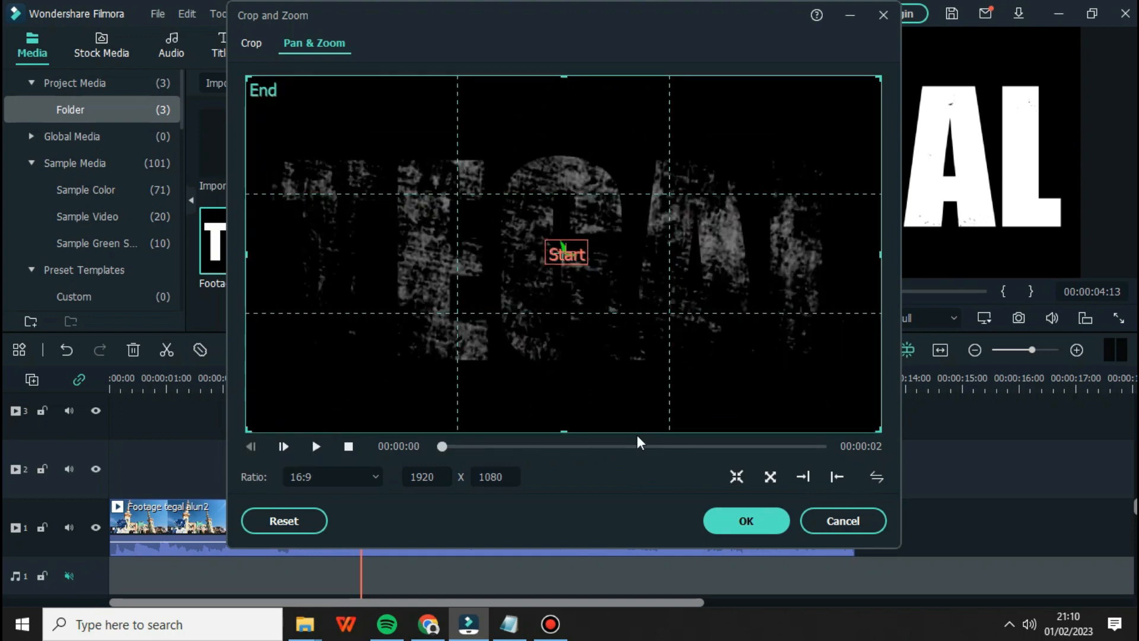
pyautogui.click(746, 522)
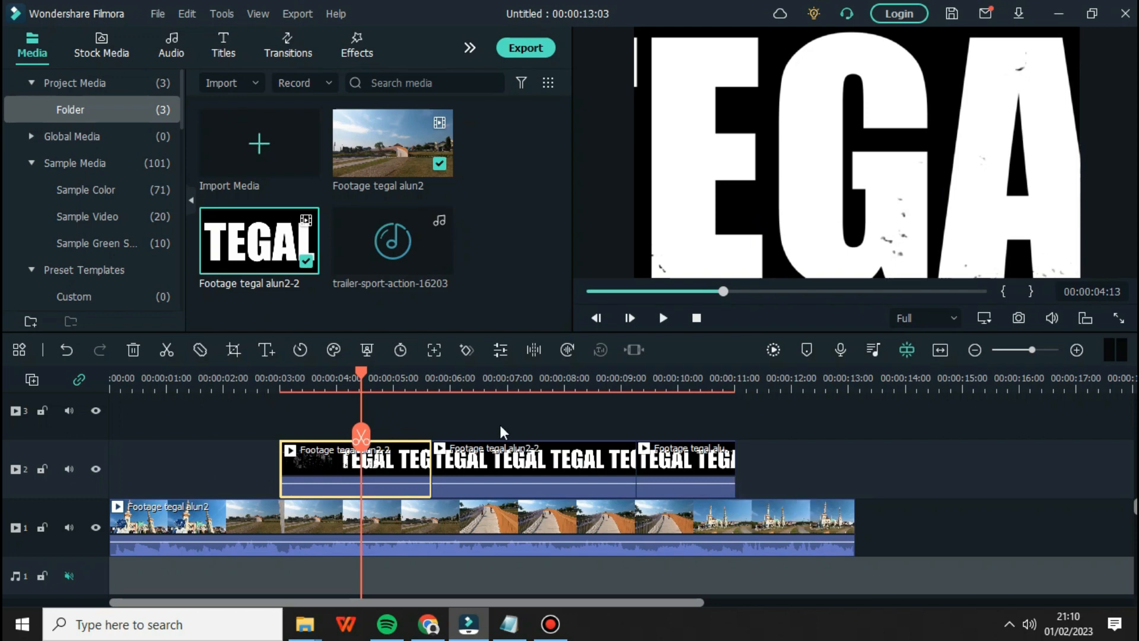
# Step: Apply a Pan & Zoom to the last TEGAL segment, with an end frame of about 131 x 74 on the white inner bar of the G
pyautogui.moveTo(362, 374); pyautogui.dragTo(683, 440)
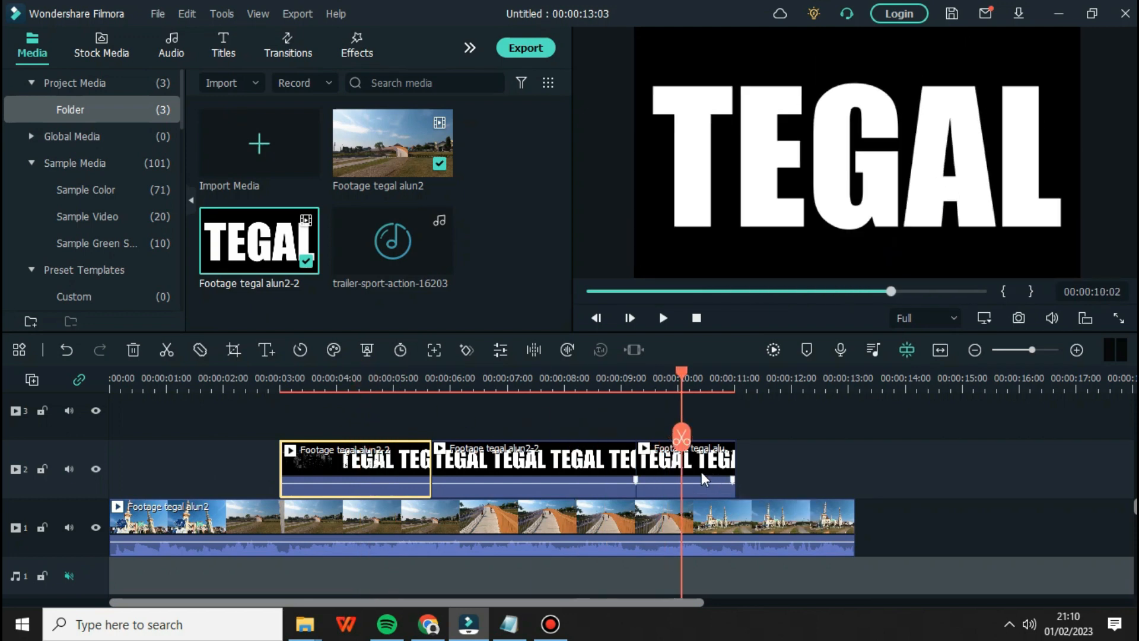
pyautogui.click(702, 464)
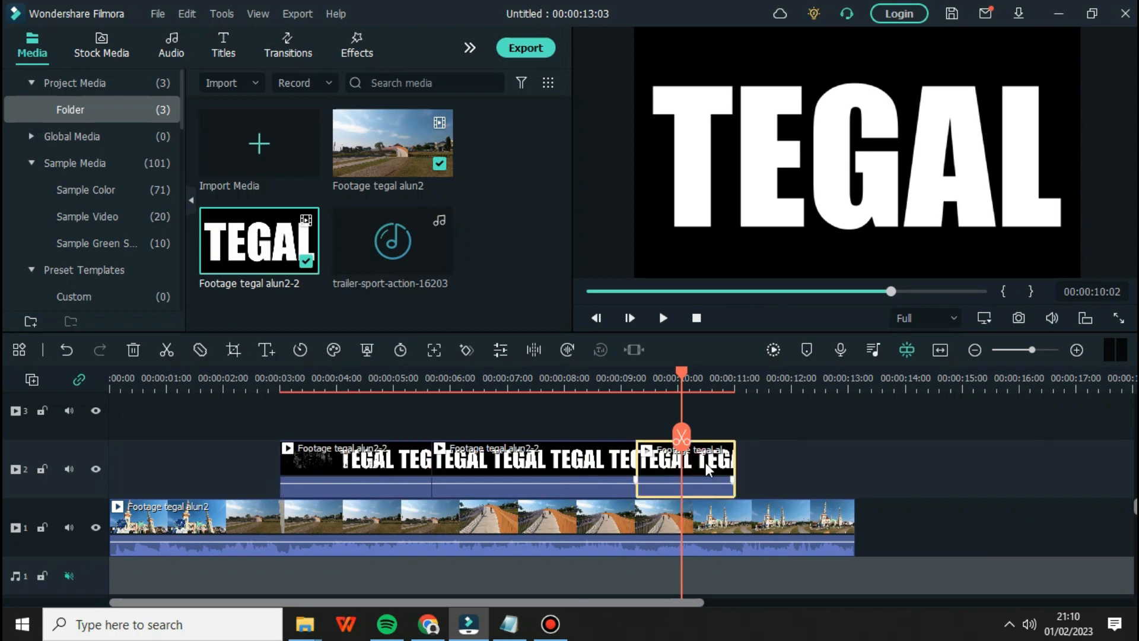
pyautogui.click(235, 350)
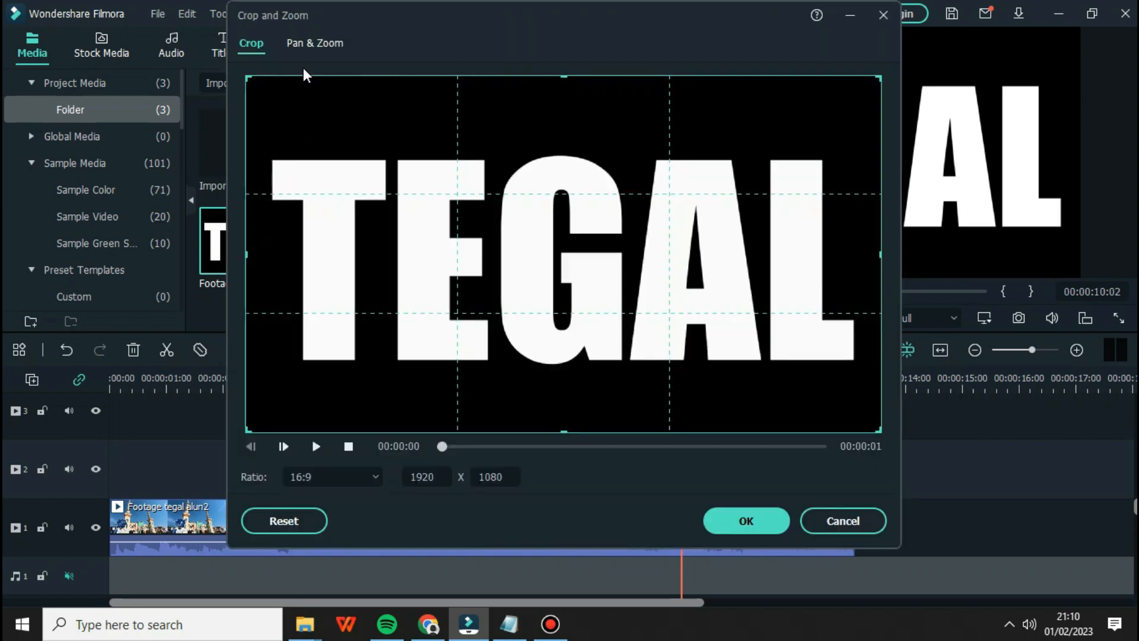
pyautogui.click(305, 48)
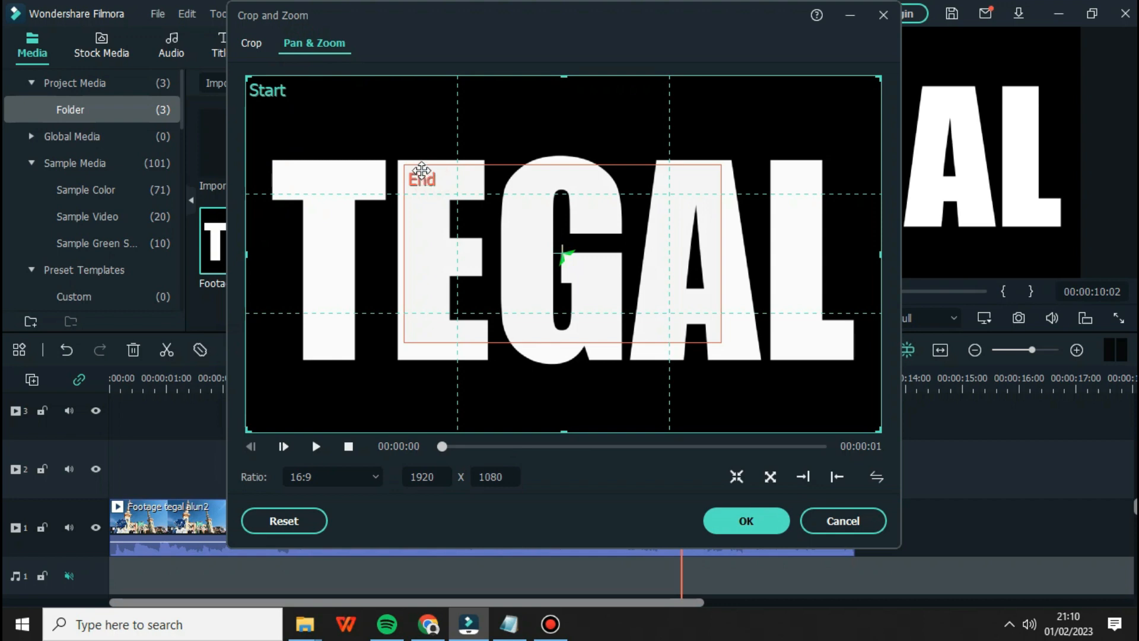
pyautogui.click(422, 171)
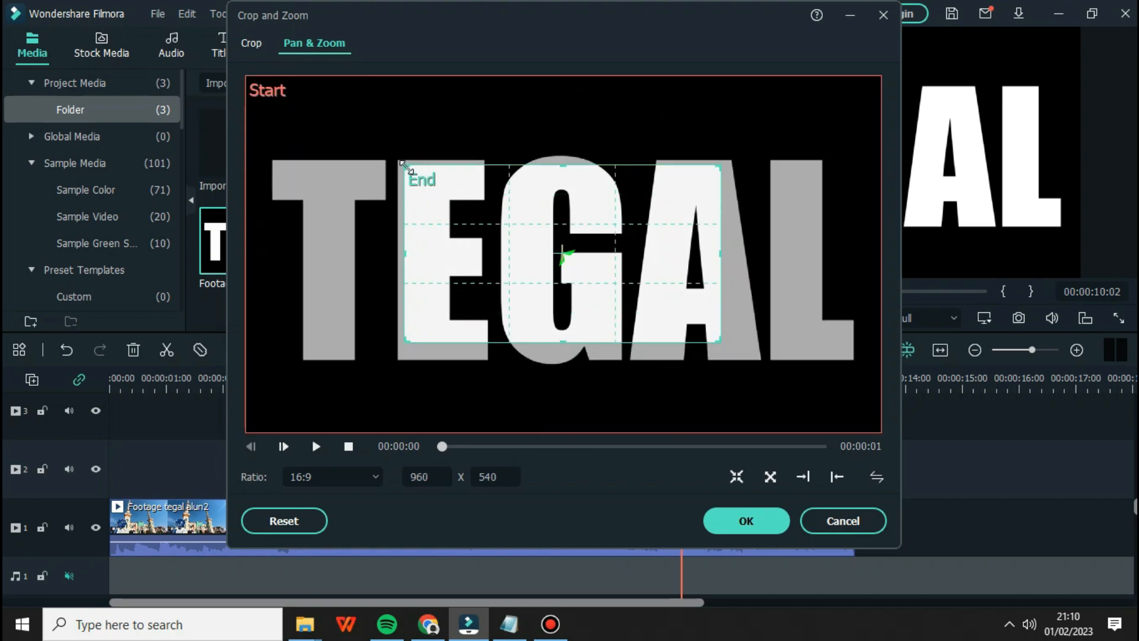
pyautogui.moveTo(404, 166); pyautogui.dragTo(604, 271)
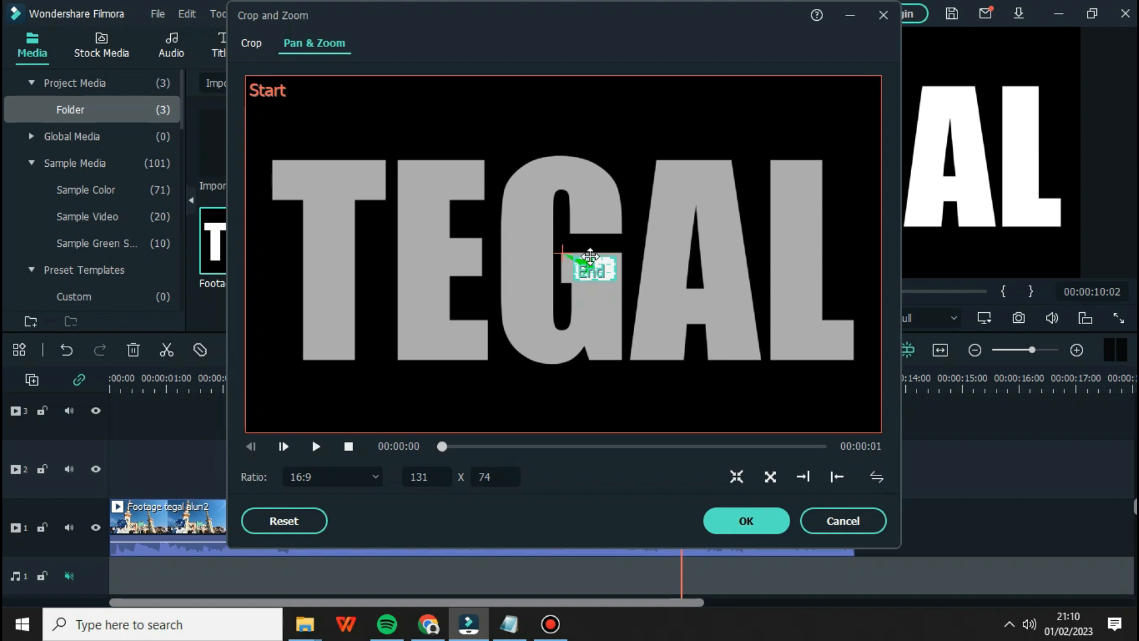
pyautogui.click(314, 446)
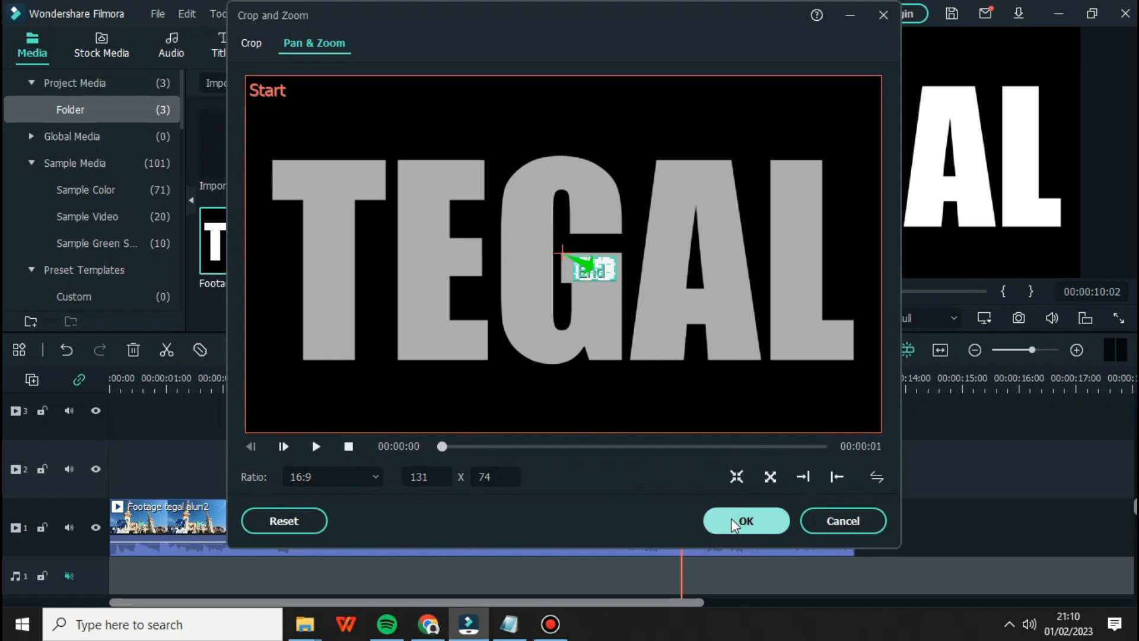
pyautogui.click(730, 518)
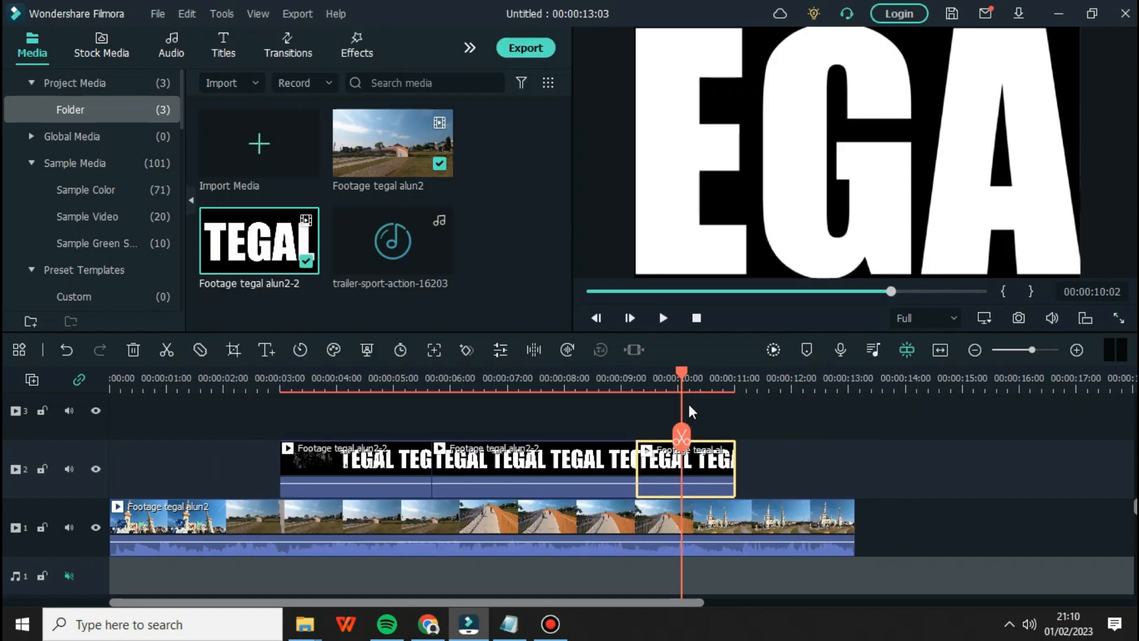
# Step: Take a snapshot of the frame at 00:00:10:29 and place it directly after the last TEGAL segment on video track 2
pyautogui.moveTo(682, 369); pyautogui.dragTo(732, 389)
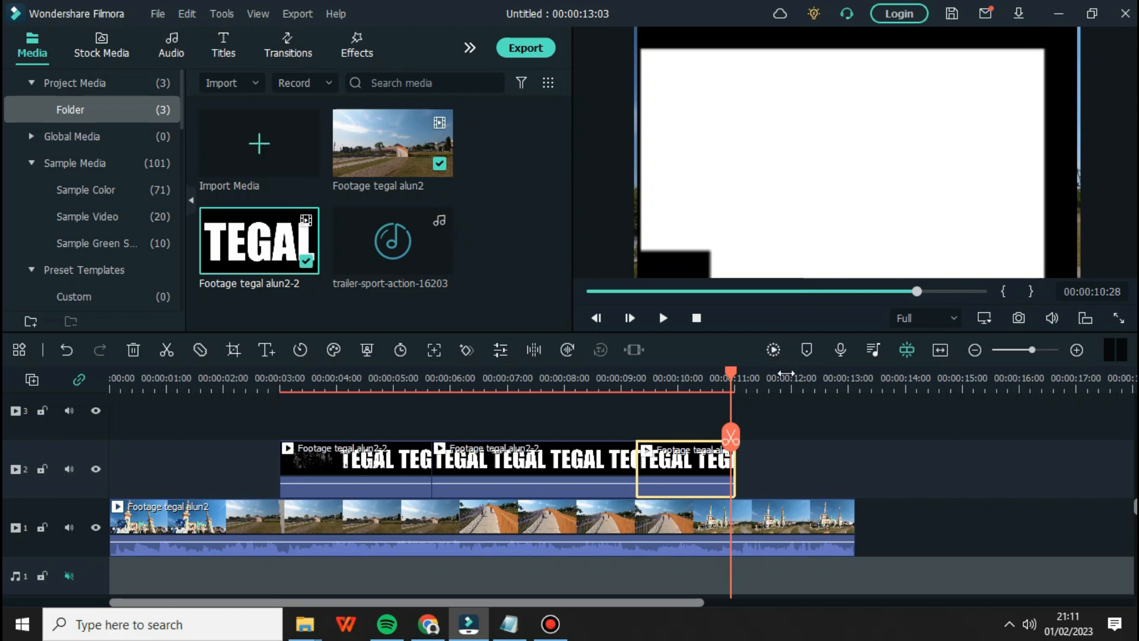
pyautogui.moveTo(729, 372); pyautogui.dragTo(734, 370)
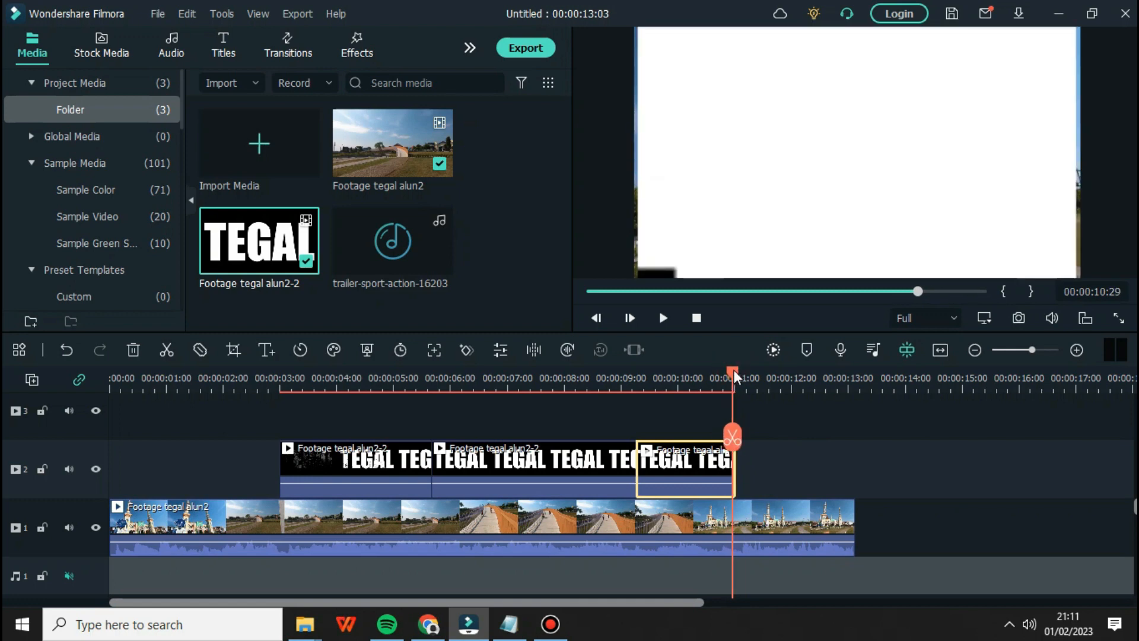
pyautogui.click(1019, 318)
pyautogui.click(624, 328)
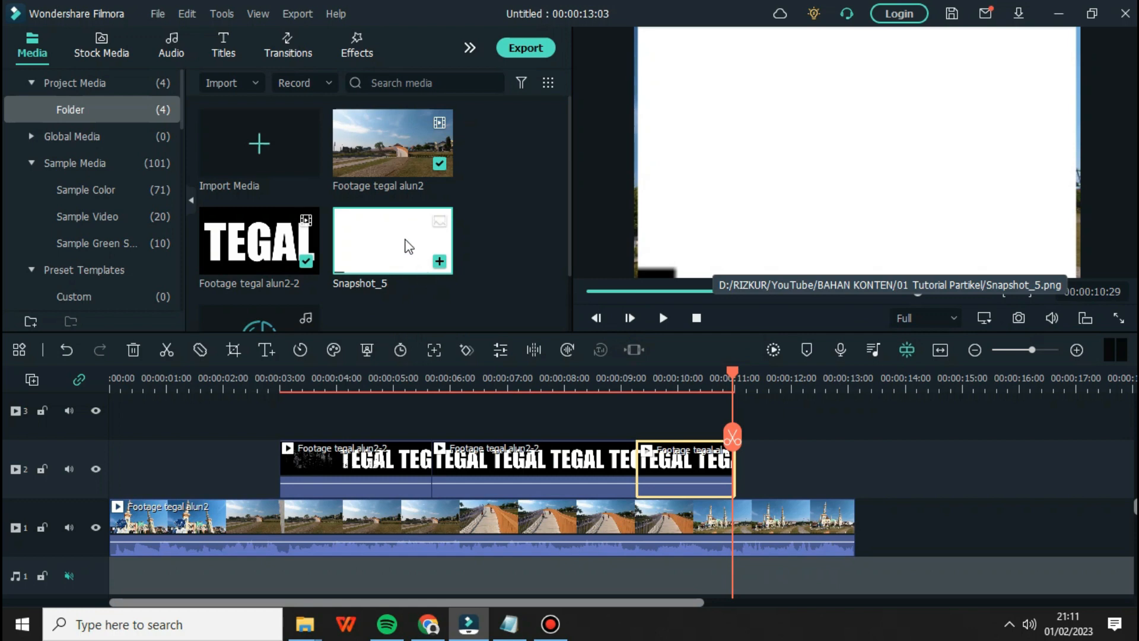
pyautogui.moveTo(409, 246); pyautogui.dragTo(742, 472)
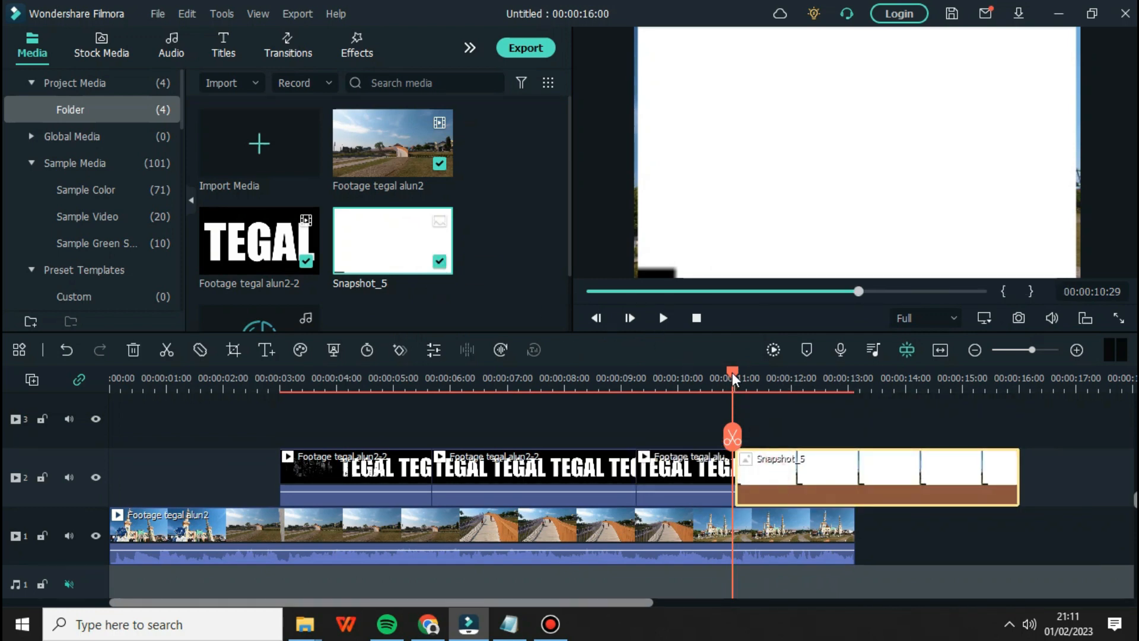
# Step: Apply a Pan & Zoom to the snapshot clip, with a start frame of about 1792 x 1008 and an end frame of about 1067 x 600
pyautogui.moveTo(732, 371); pyautogui.dragTo(754, 392)
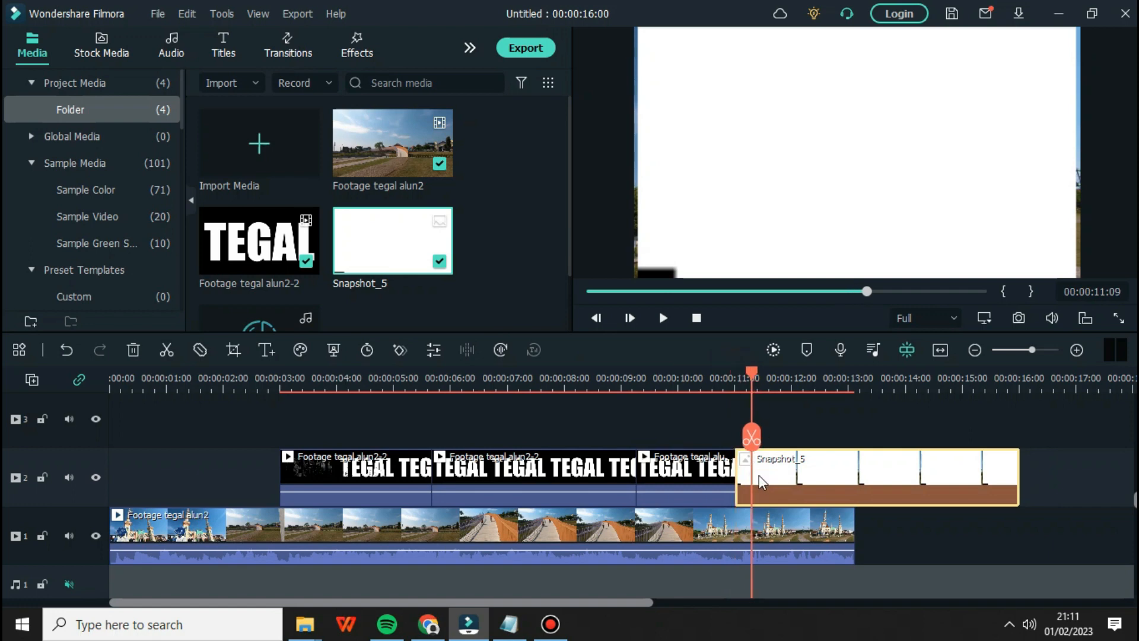
pyautogui.click(229, 349)
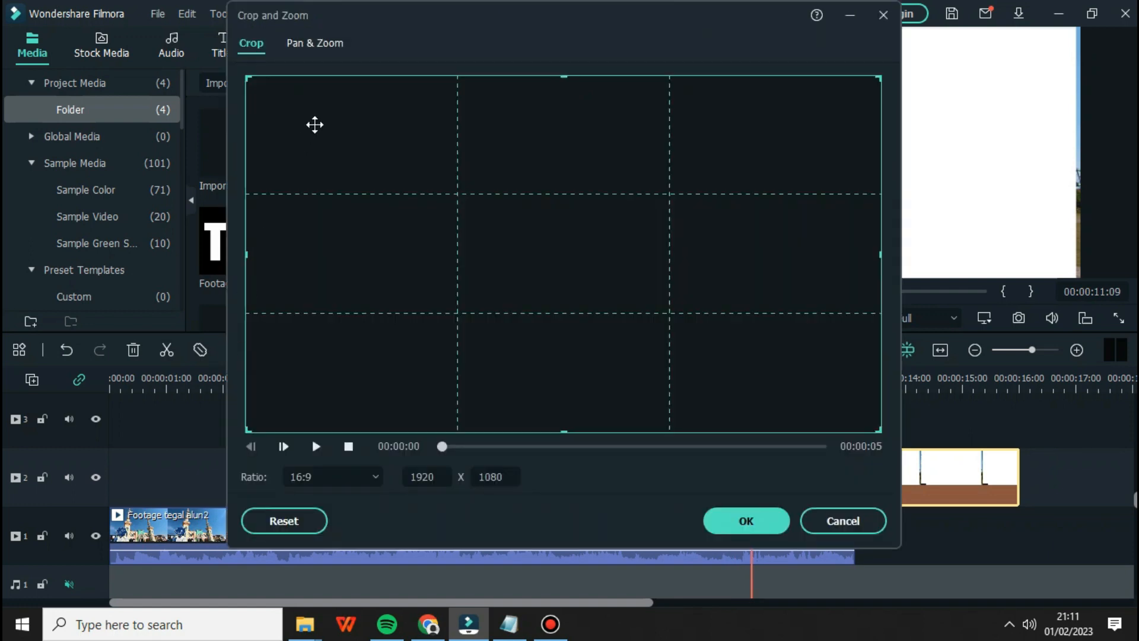
pyautogui.click(310, 45)
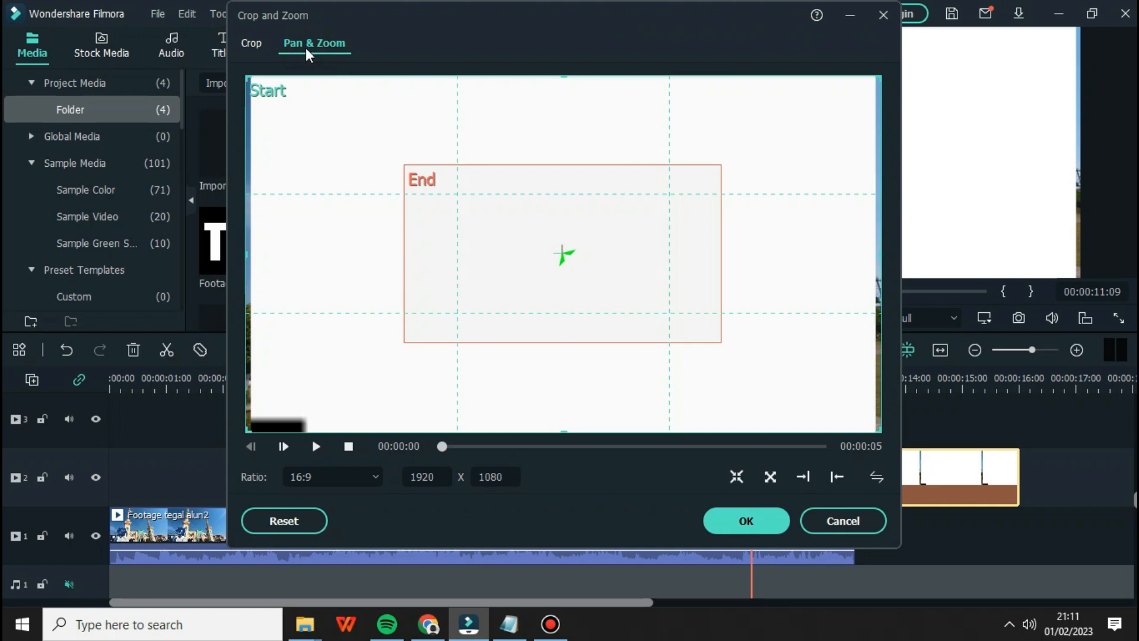
pyautogui.moveTo(250, 79); pyautogui.dragTo(289, 101)
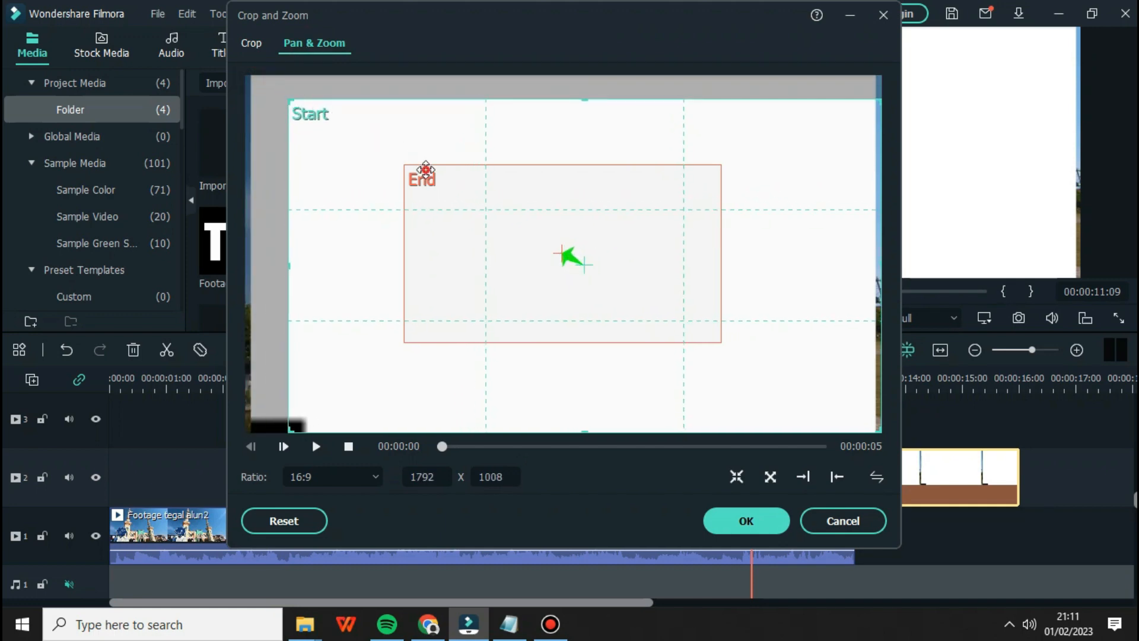
pyautogui.click(412, 175)
pyautogui.moveTo(405, 170); pyautogui.dragTo(362, 143)
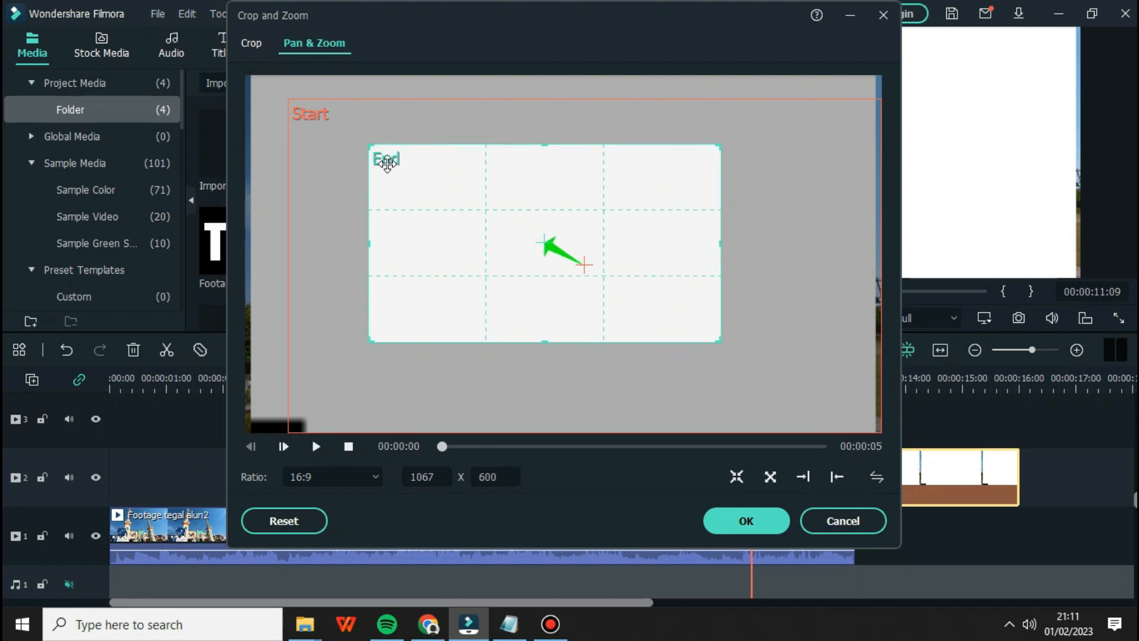
pyautogui.click(742, 522)
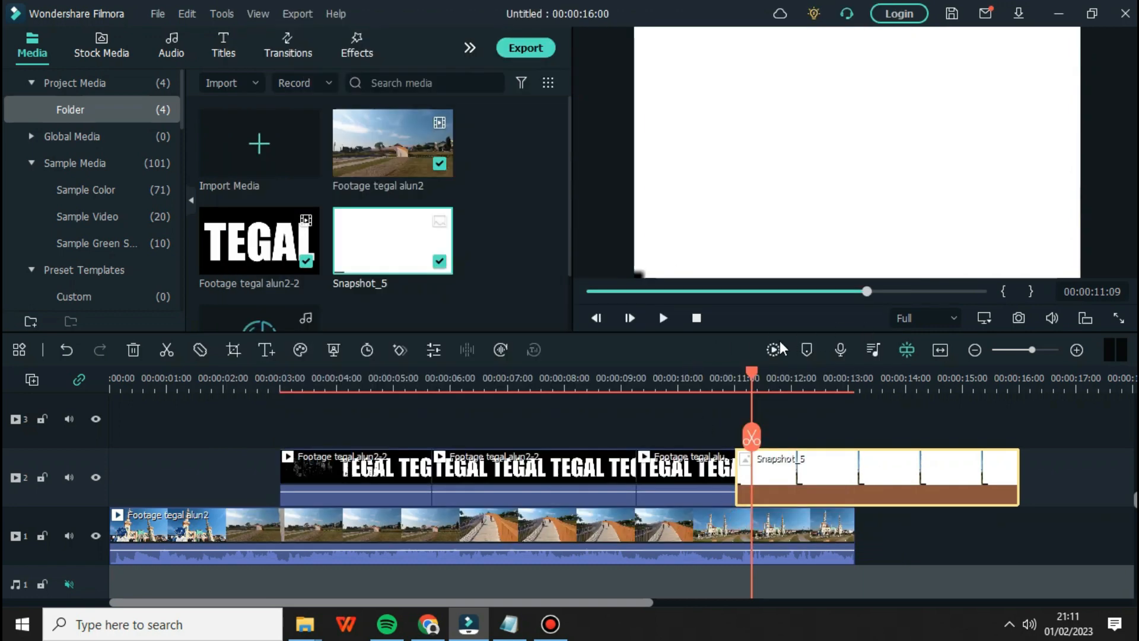
# Step: Play back the snapshot clip and trim its end to about 00:00:11:20
pyautogui.click(701, 318)
pyautogui.click(664, 316)
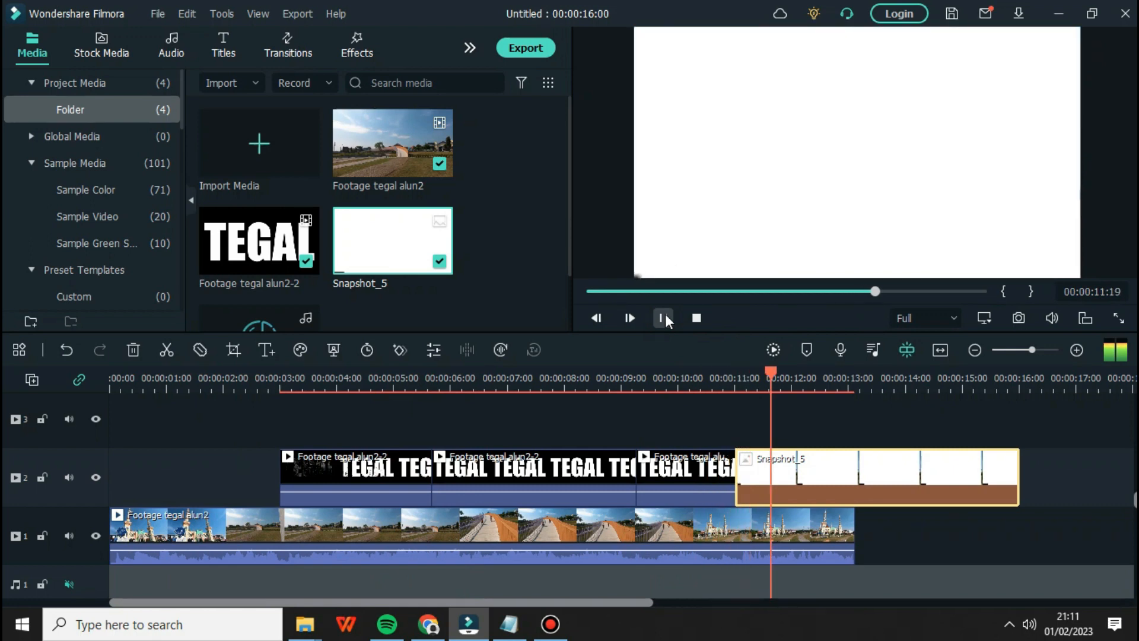
pyautogui.click(666, 318)
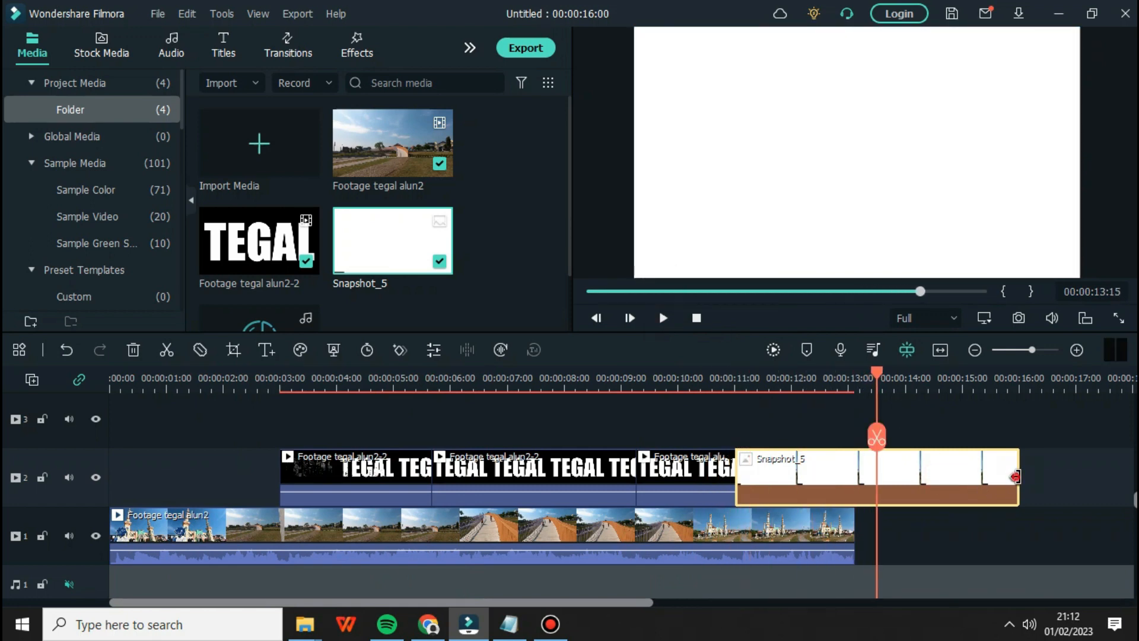
pyautogui.moveTo(1015, 476); pyautogui.dragTo(771, 507)
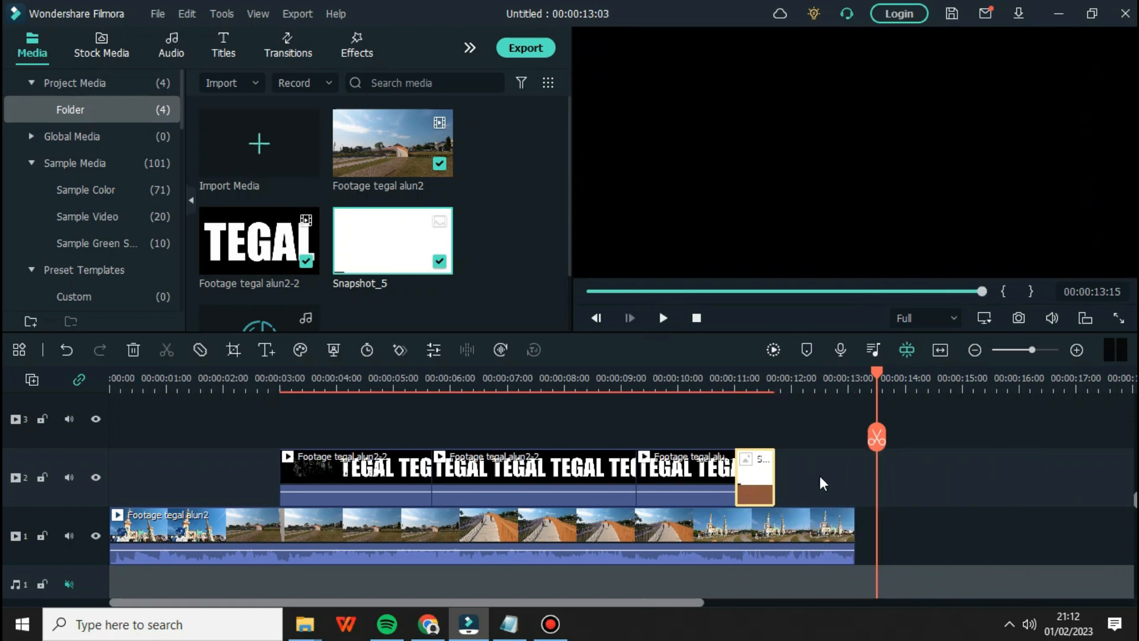
# Step: Set the blending mode of the first TEGAL segment on video track 2 to Multiply
pyautogui.moveTo(878, 373); pyautogui.dragTo(454, 377)
pyautogui.click(354, 465)
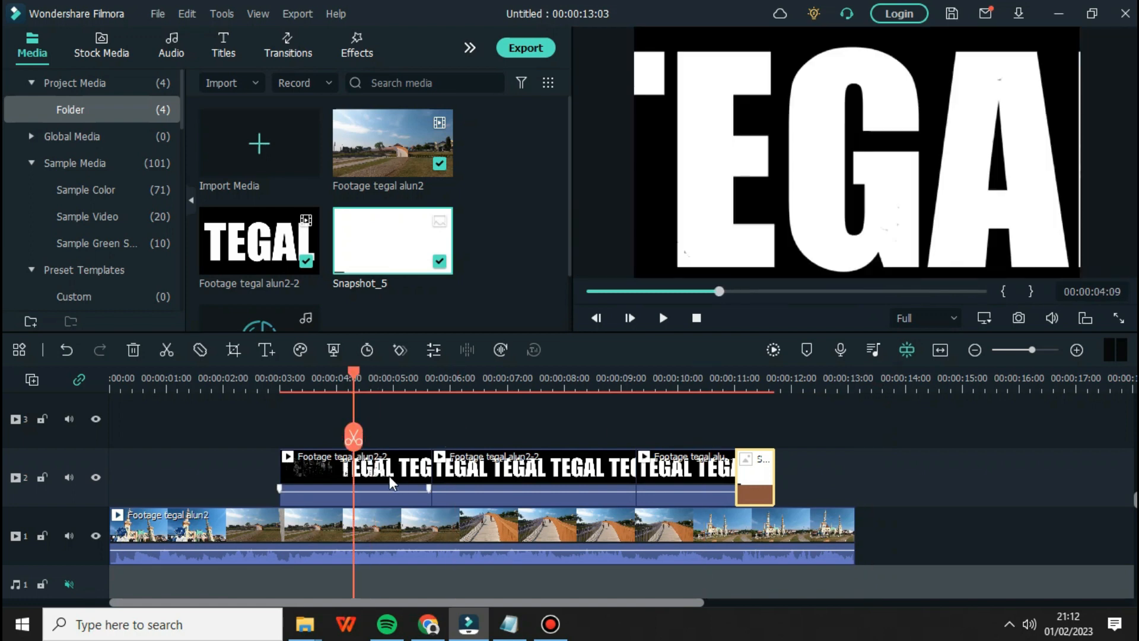
pyautogui.click(386, 479)
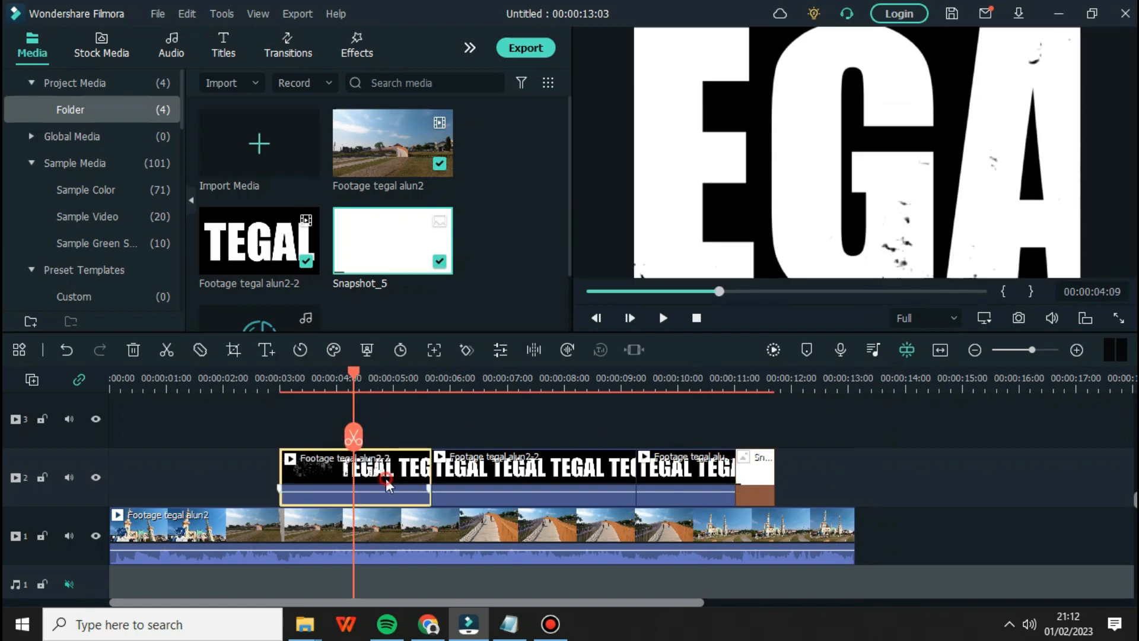
pyautogui.click(512, 474)
pyautogui.click(671, 472)
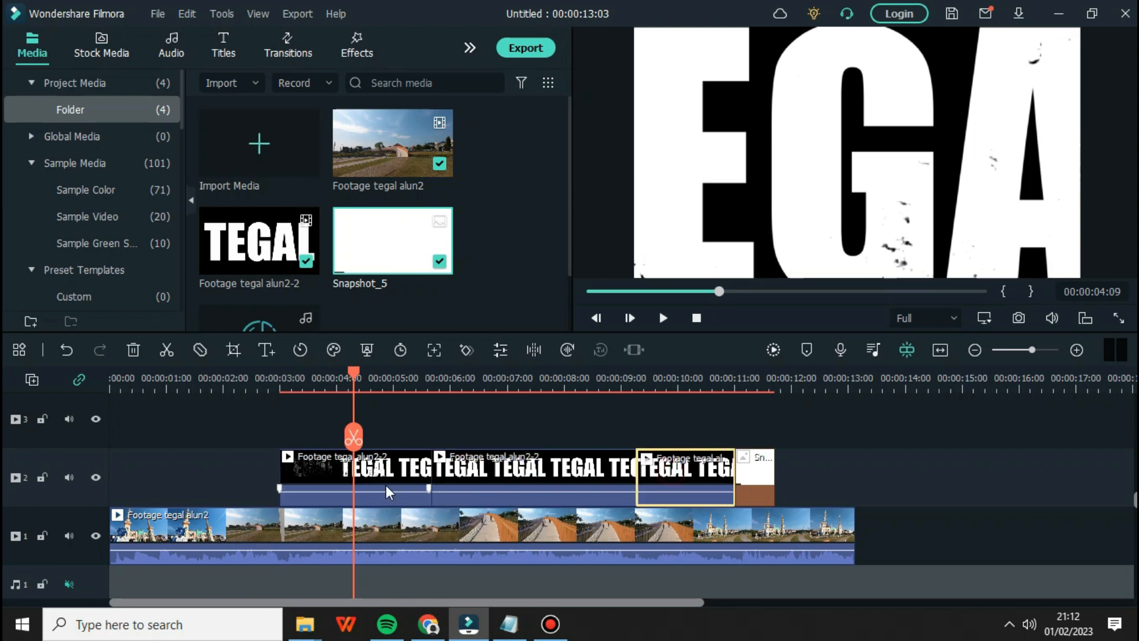
pyautogui.click(385, 483)
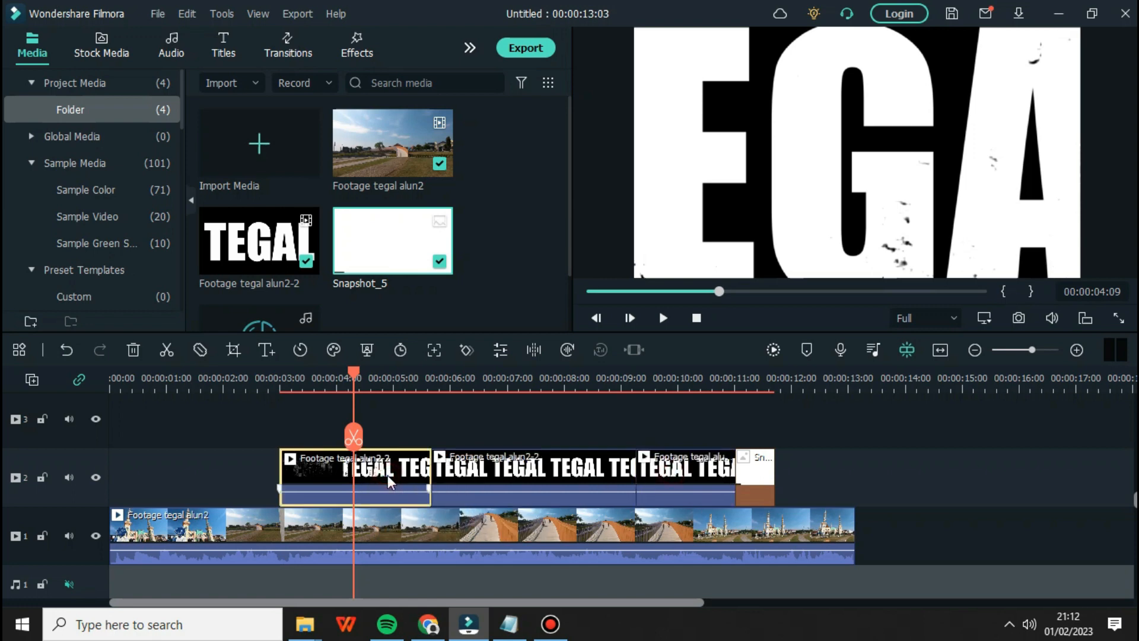
pyautogui.doubleClick(386, 476)
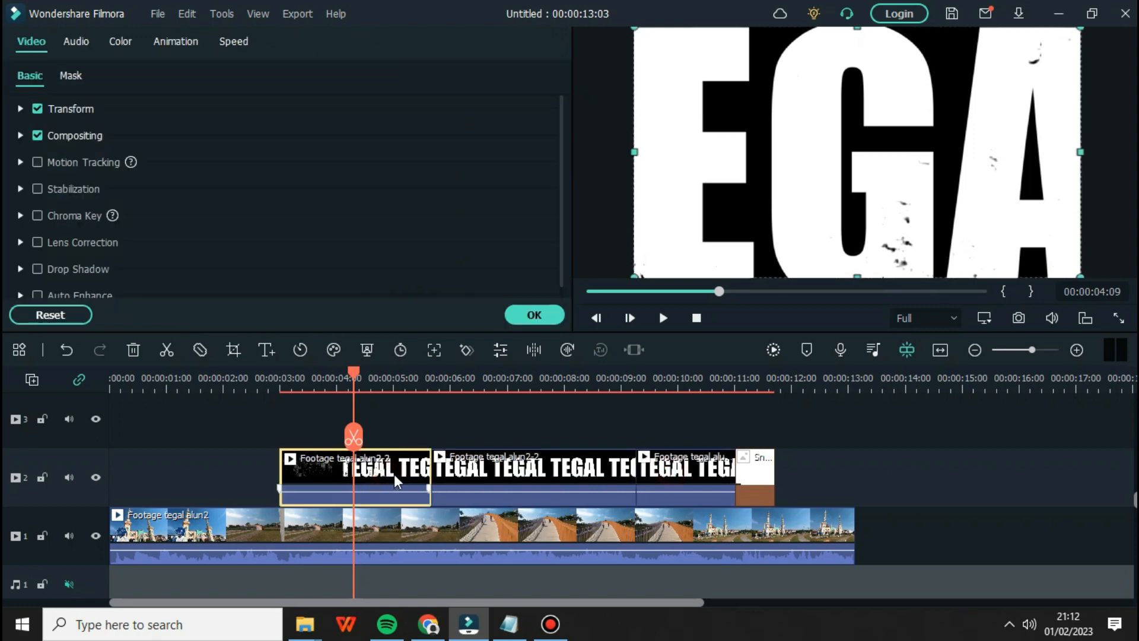
pyautogui.click(20, 135)
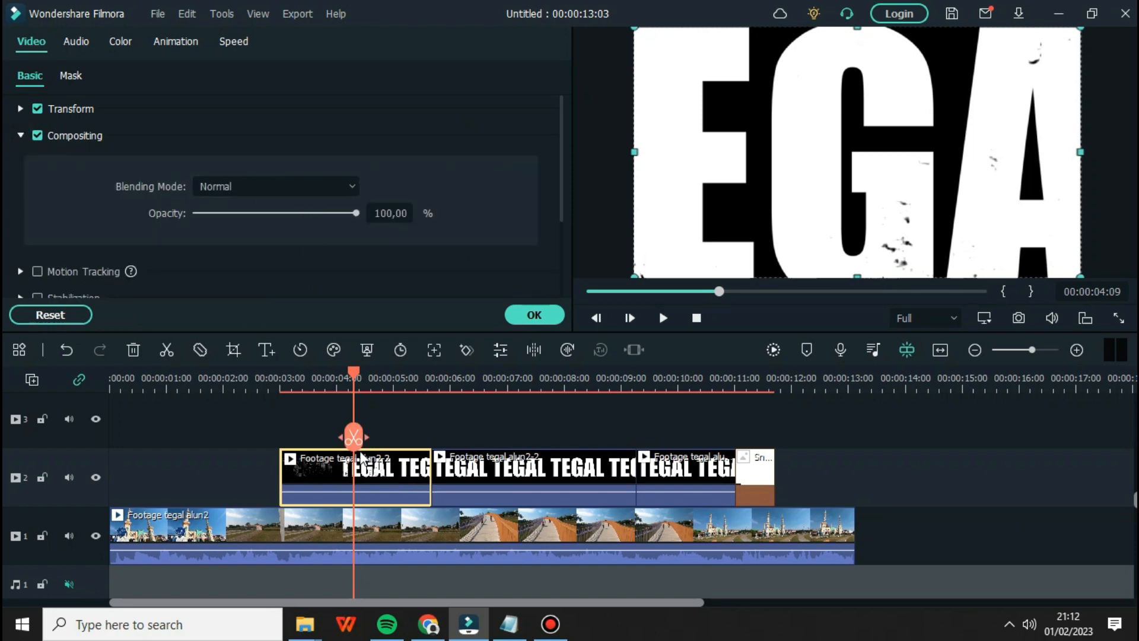
pyautogui.click(303, 184)
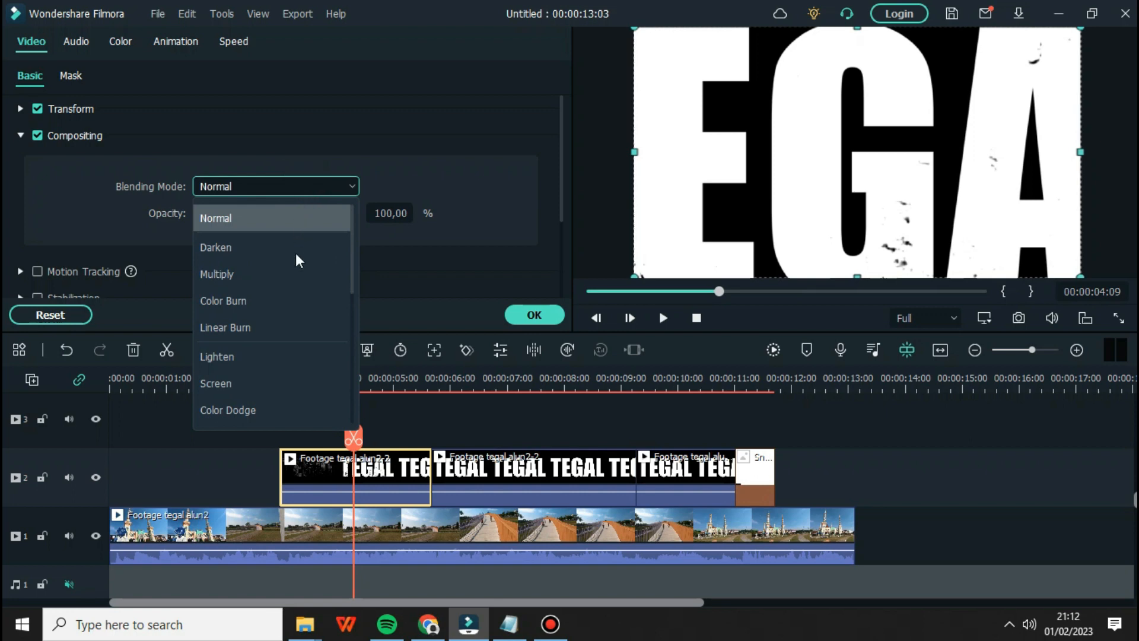
pyautogui.click(295, 274)
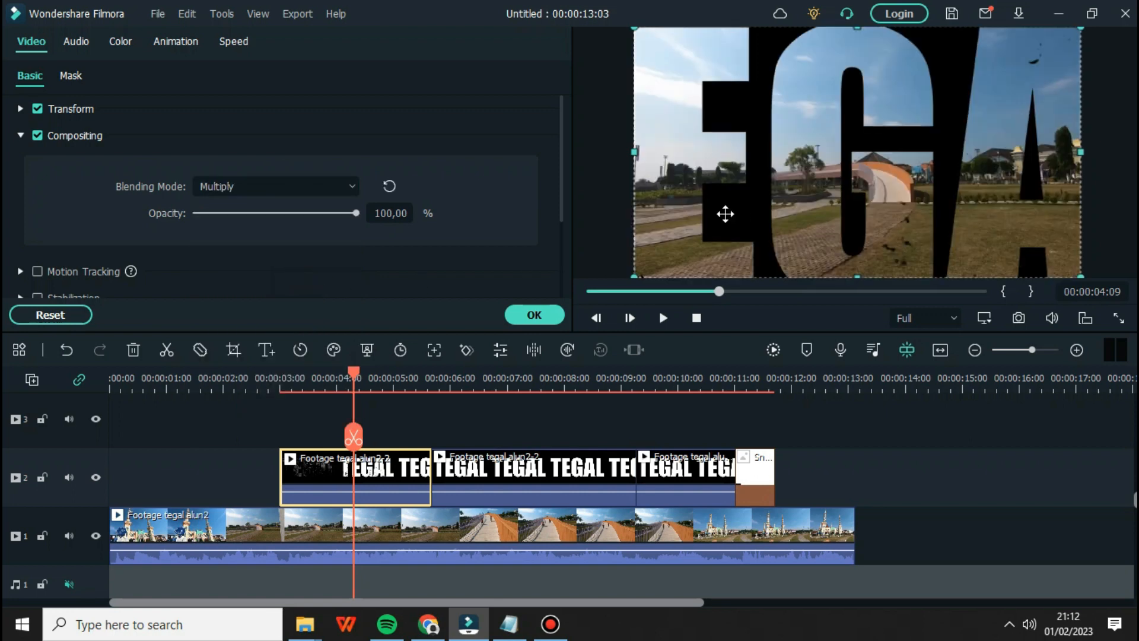
# Step: Set the blending mode of the middle and last TEGAL segments to Multiply
pyautogui.click(518, 474)
pyautogui.click(240, 191)
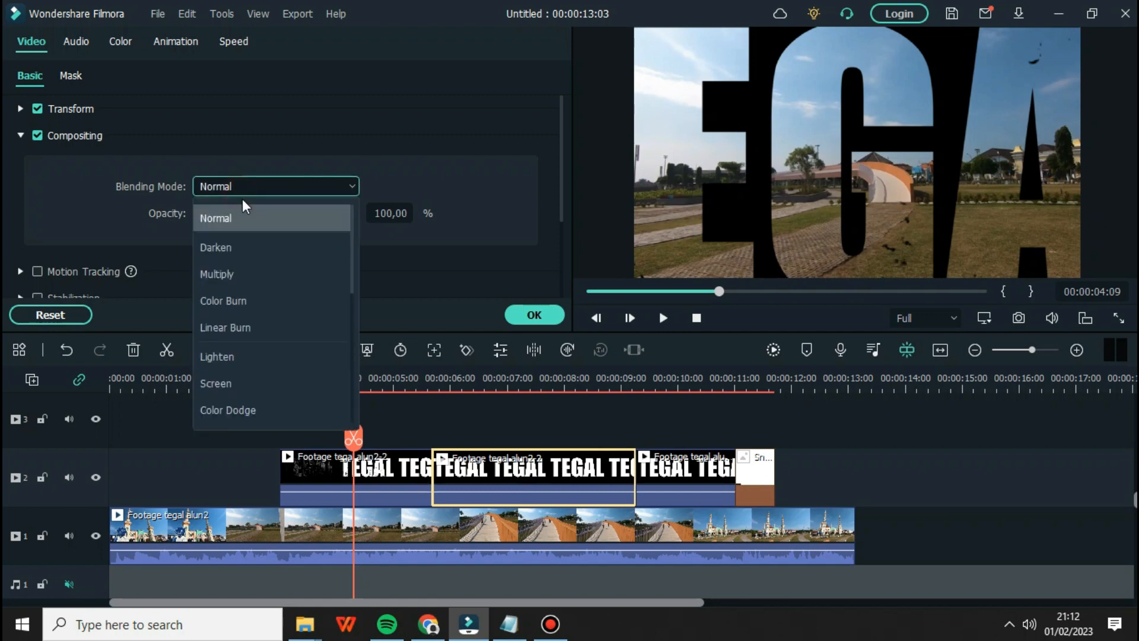
pyautogui.click(256, 274)
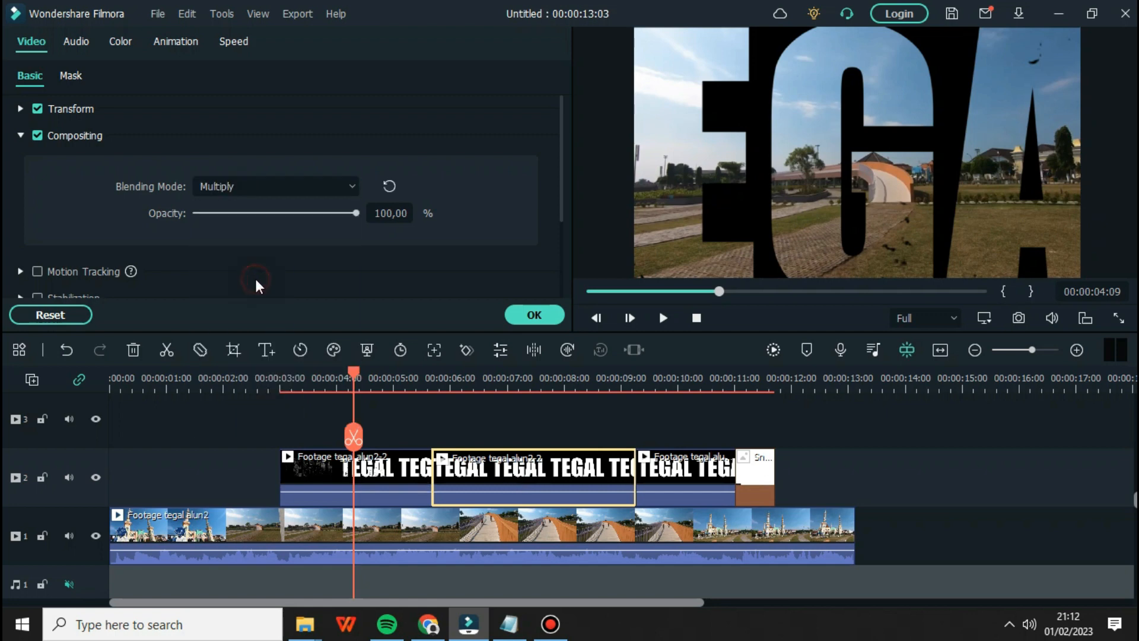
pyautogui.doubleClick(688, 477)
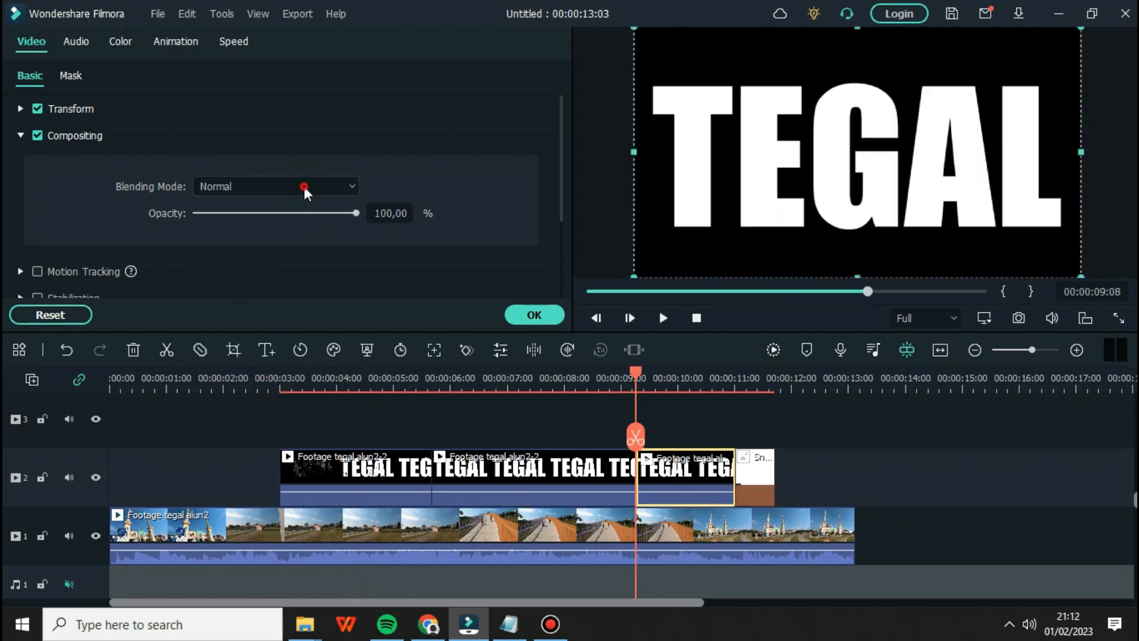
pyautogui.click(303, 187)
pyautogui.click(281, 274)
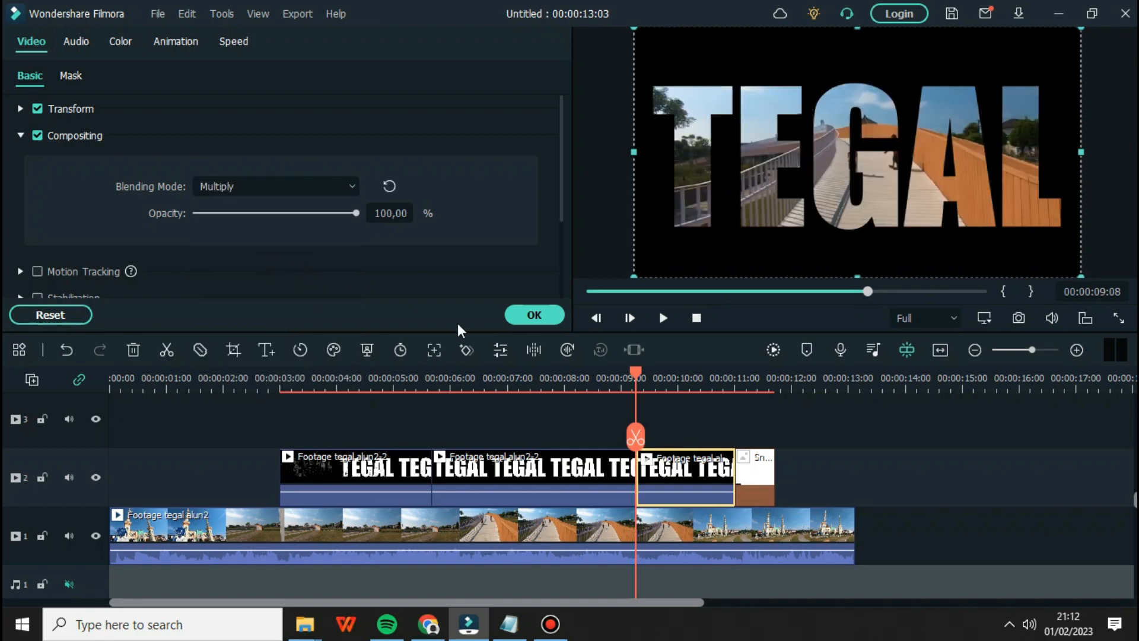
# Step: Set the blending mode of the white snapshot clip to Multiply and accept the clip settings
pyautogui.click(752, 458)
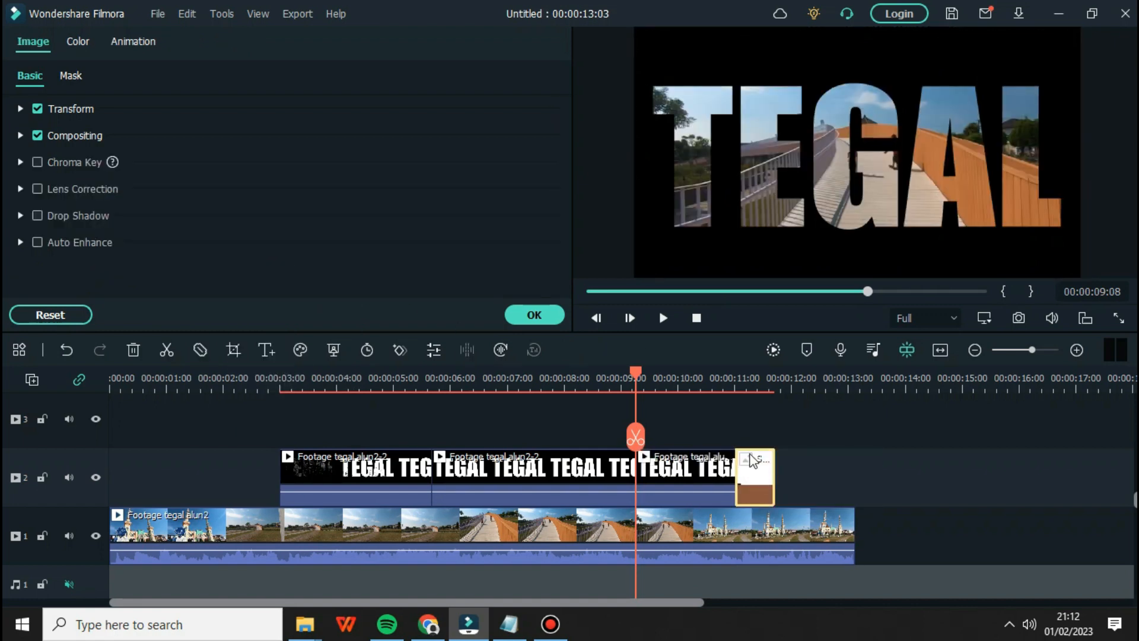
pyautogui.moveTo(639, 374); pyautogui.dragTo(751, 400)
pyautogui.click(762, 472)
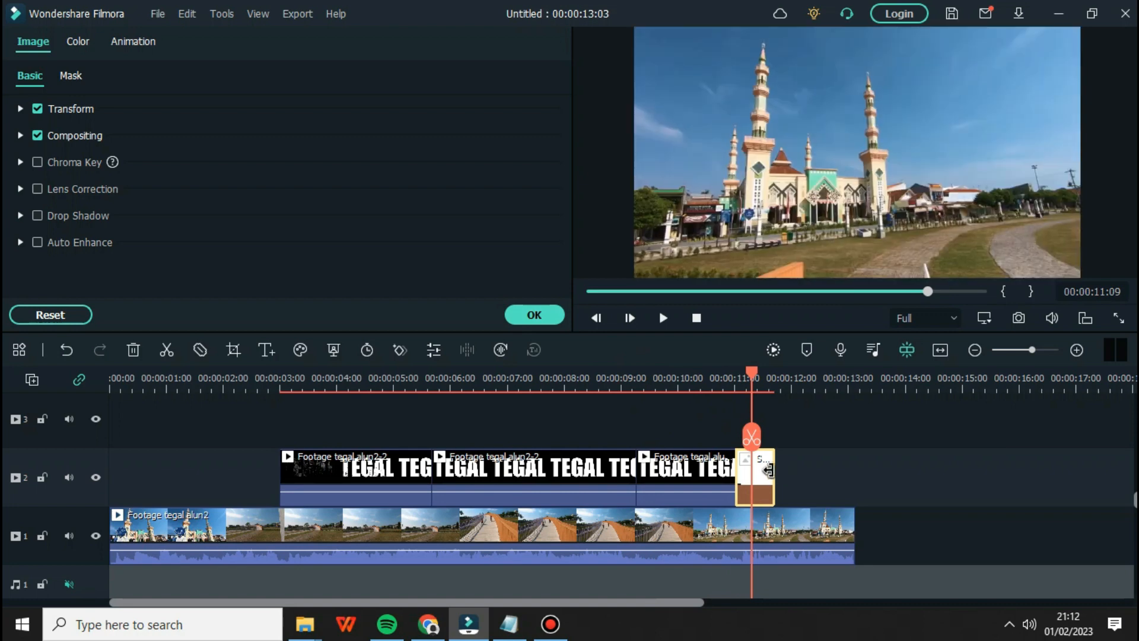
pyautogui.click(20, 136)
pyautogui.click(238, 188)
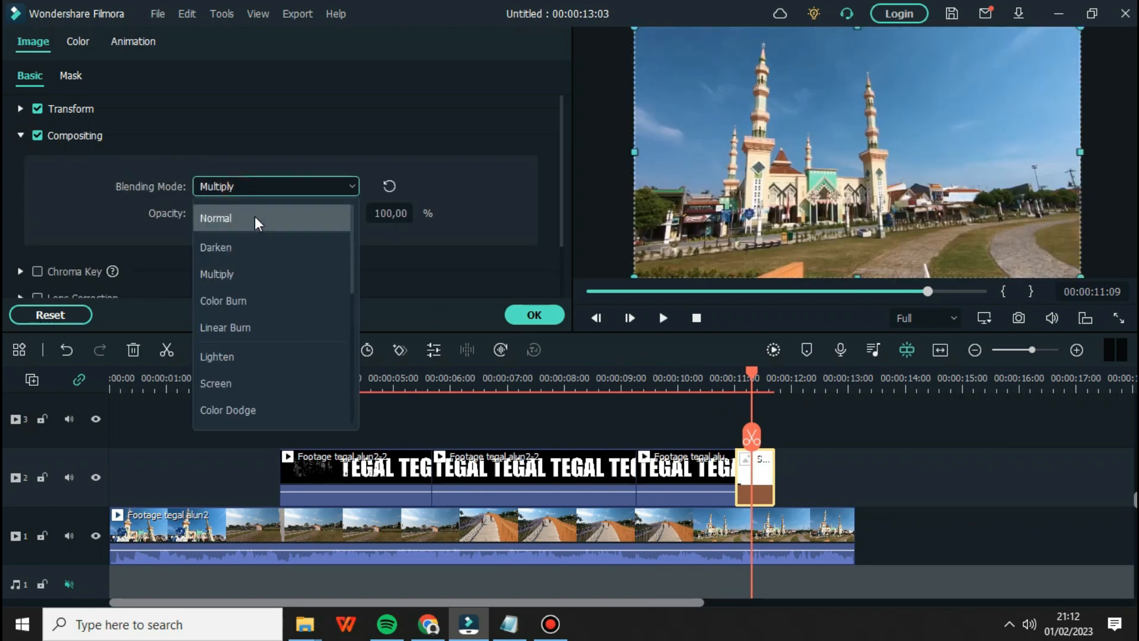
pyautogui.click(257, 271)
pyautogui.click(534, 315)
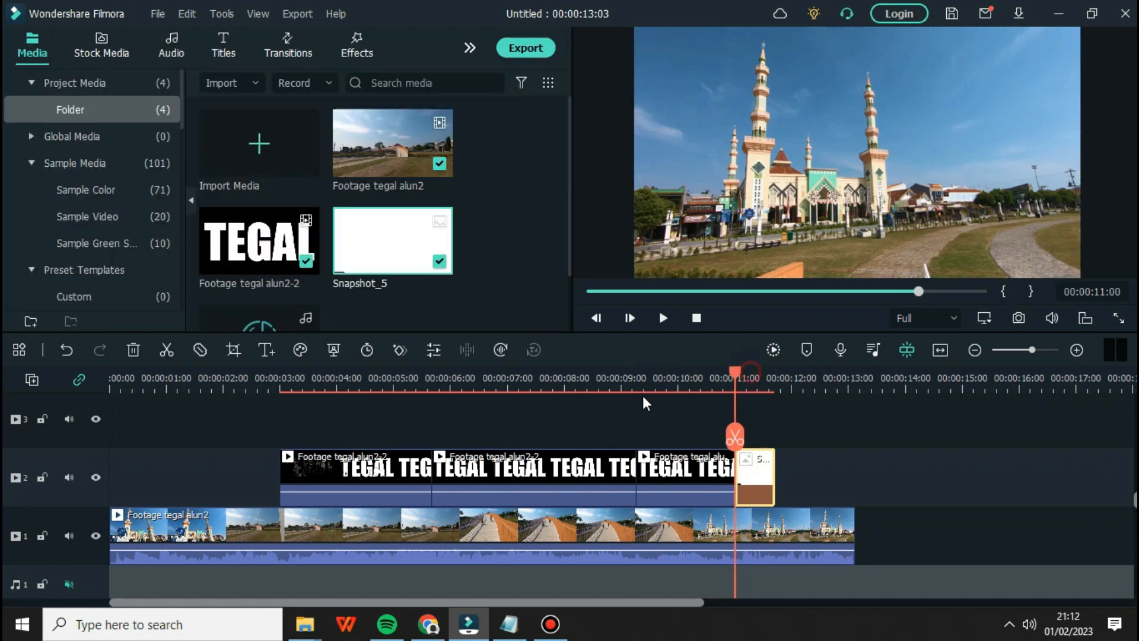
# Step: Find the Move Rectangle 1 transition and apply it at the cut between the first and second TEGAL segments
pyautogui.moveTo(455, 435)
pyautogui.mouseDown()
pyautogui.moveTo(422, 436)
pyautogui.moveTo(433, 433)
pyautogui.mouseUp()
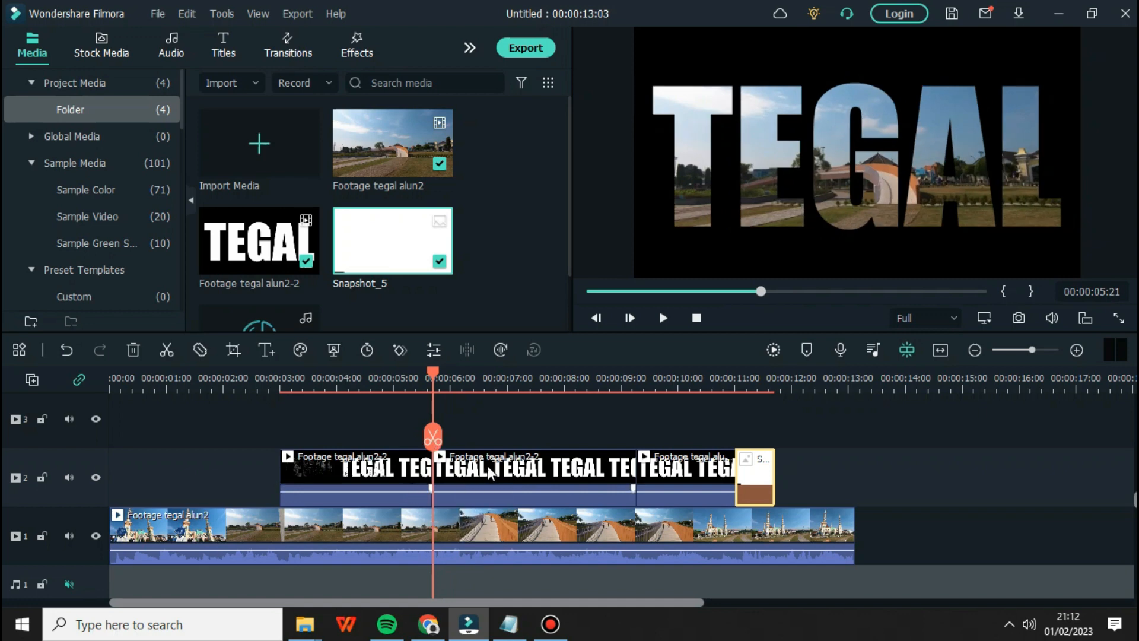
pyautogui.click(285, 44)
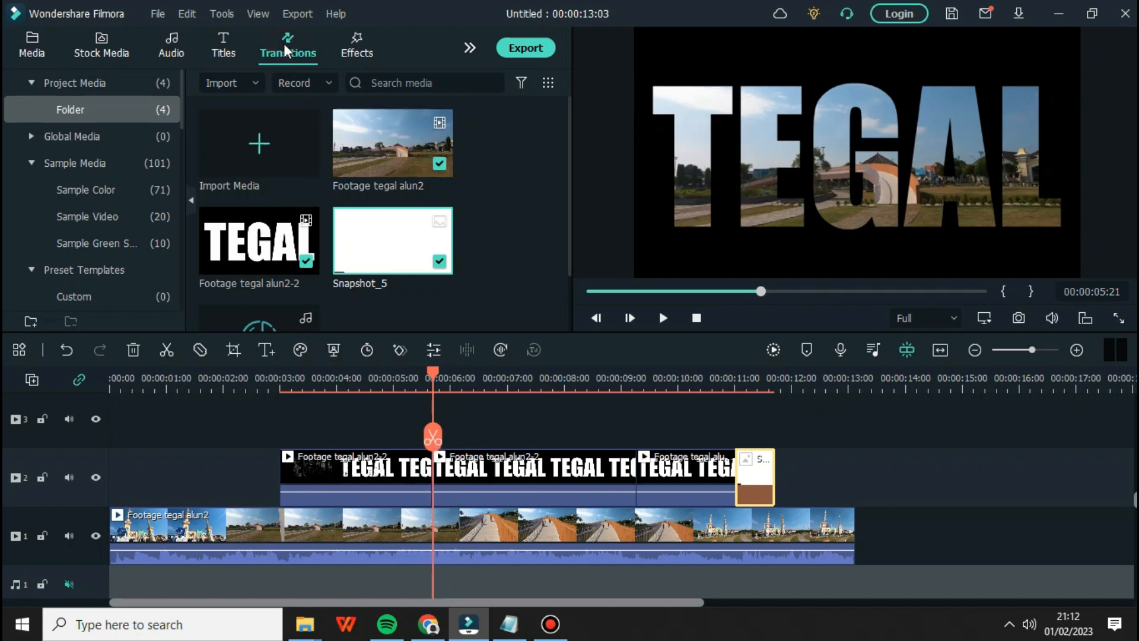
pyautogui.click(316, 82)
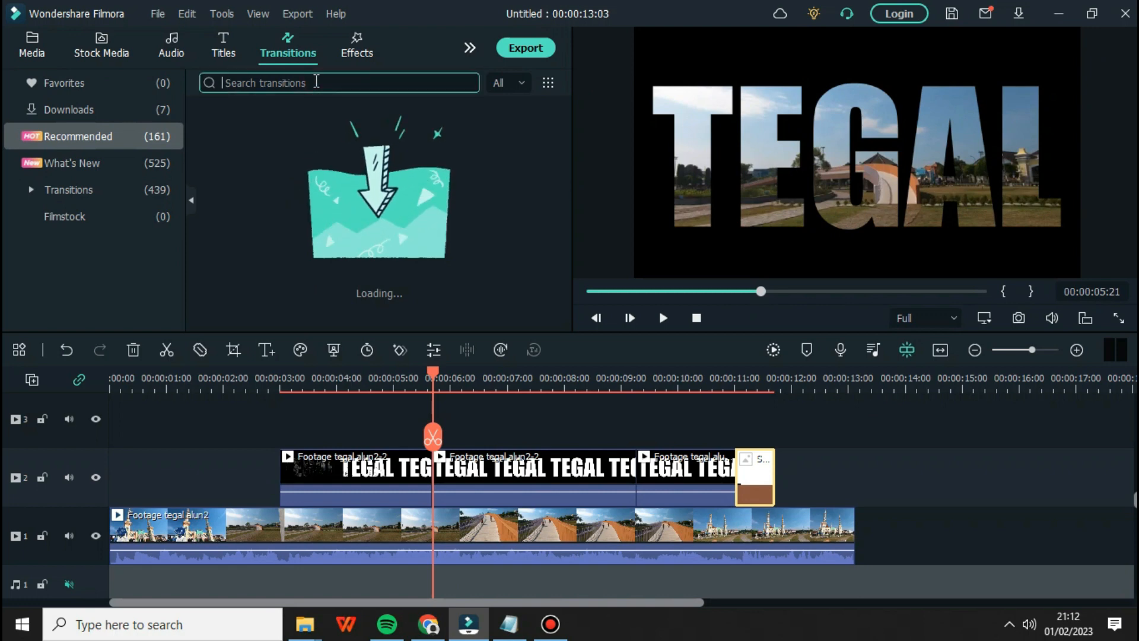
pyautogui.write('rec')
pyautogui.press('BackSpace')
pyautogui.press('BackSpace')
pyautogui.press('BackSpace')
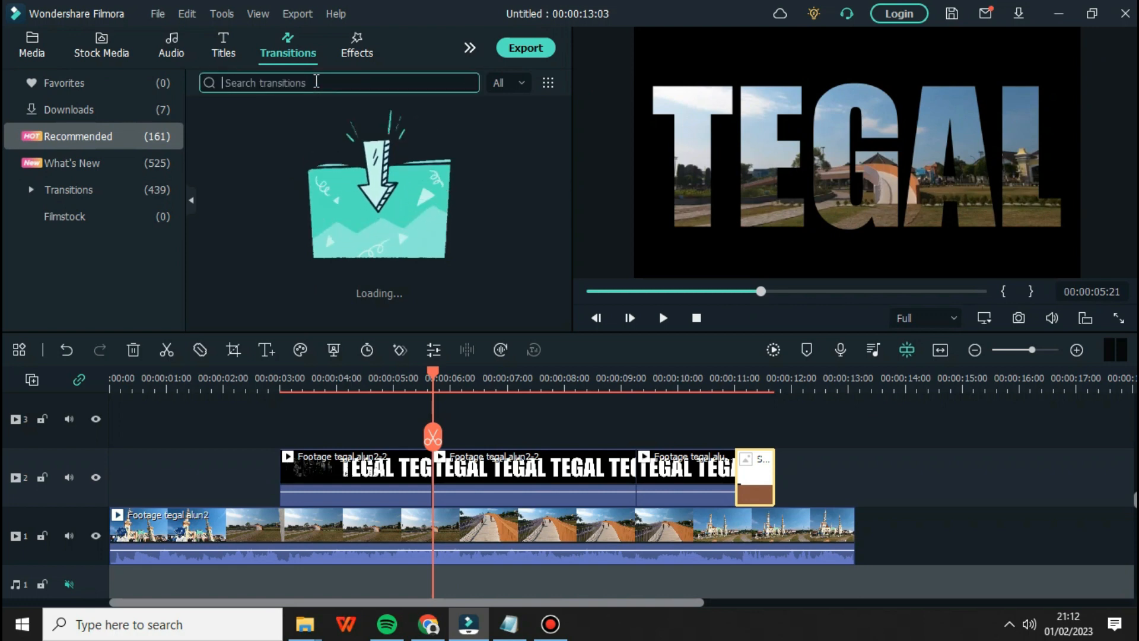
pyautogui.write('move ')
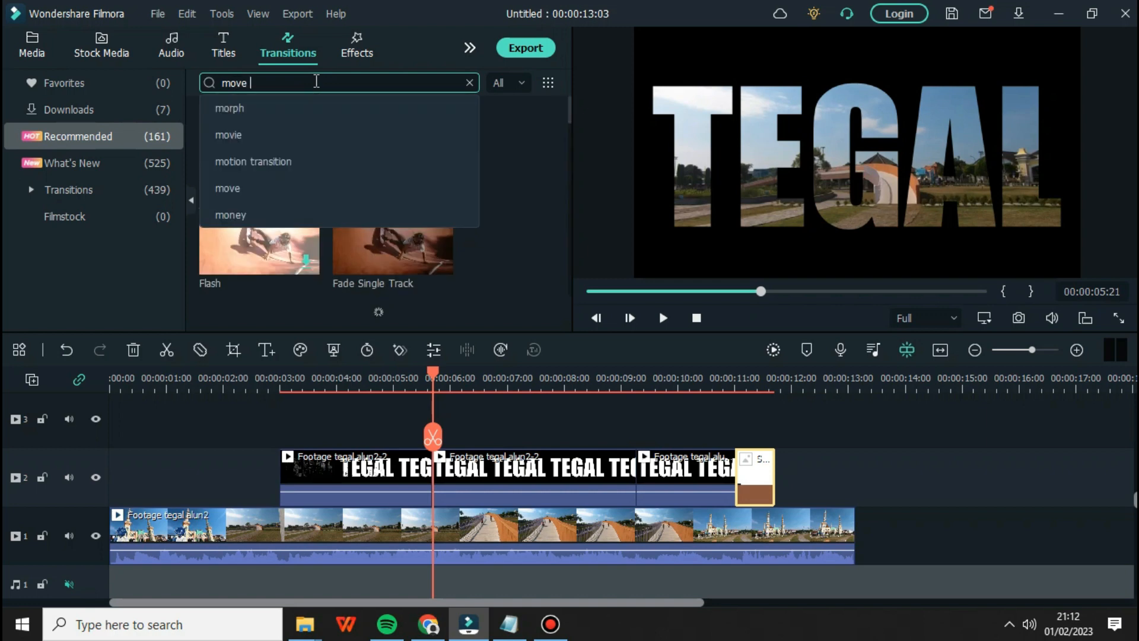
pyautogui.write('re')
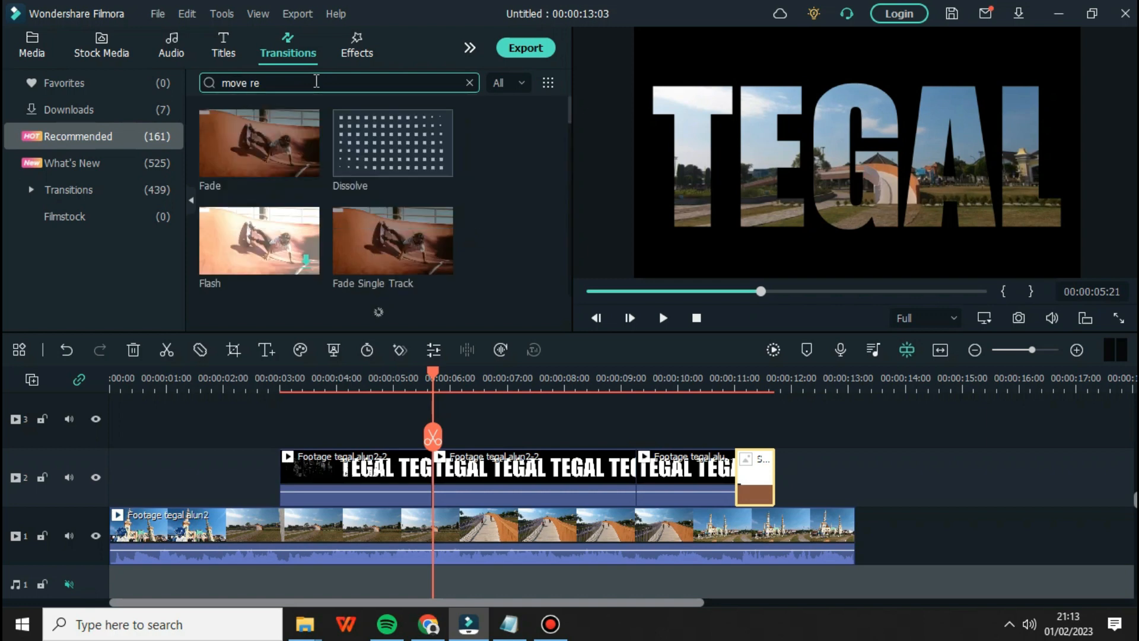
pyautogui.write('c')
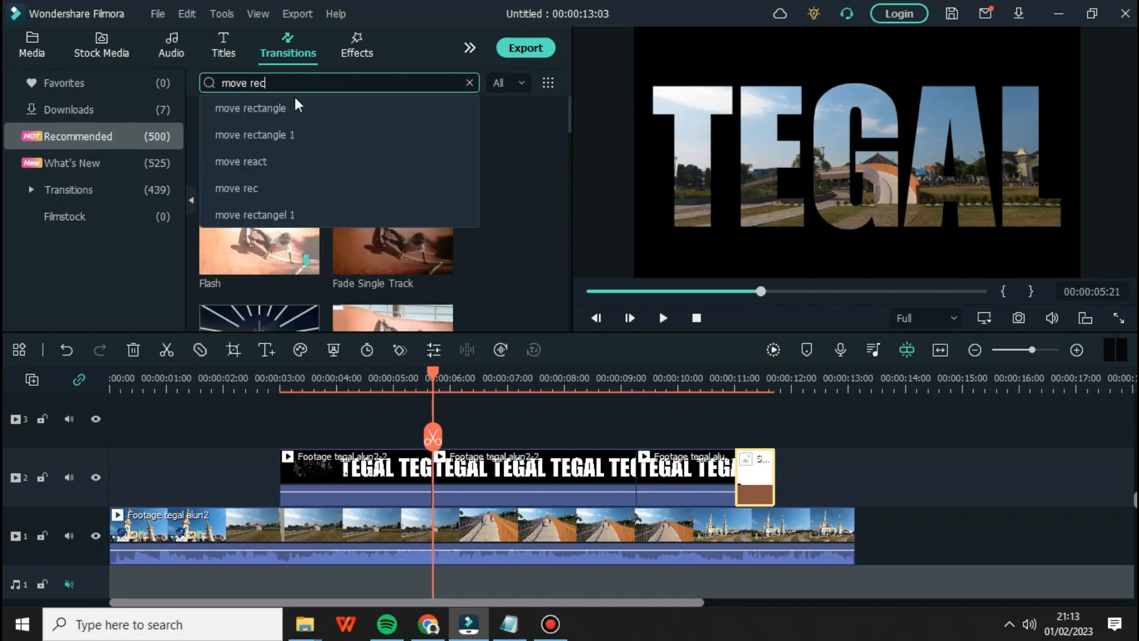
pyautogui.click(304, 138)
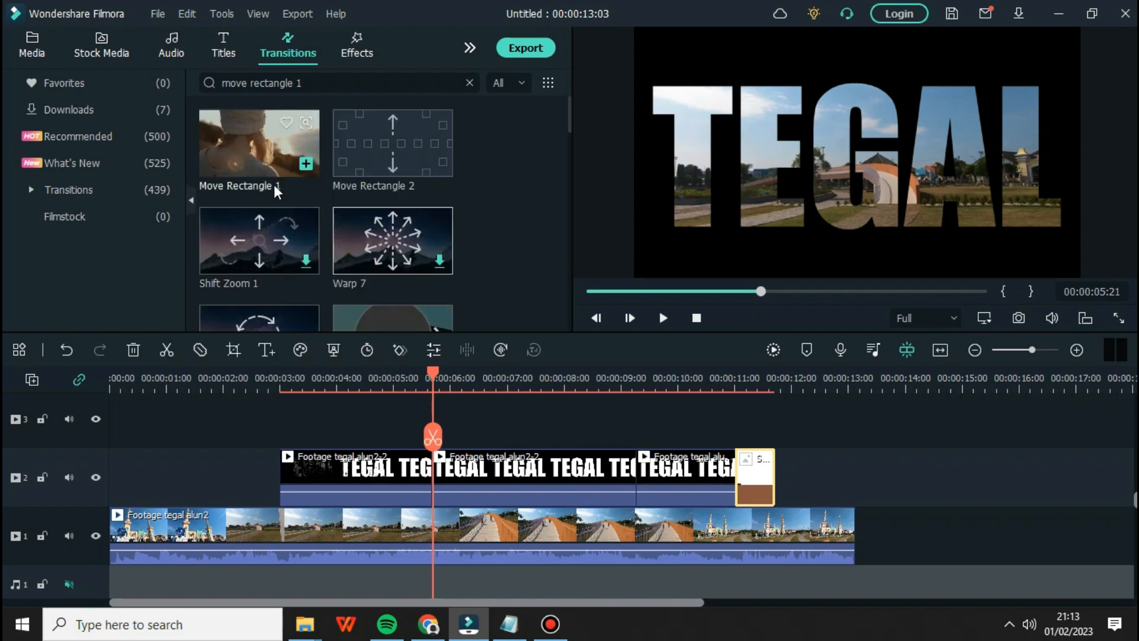
pyautogui.moveTo(278, 169); pyautogui.dragTo(431, 485)
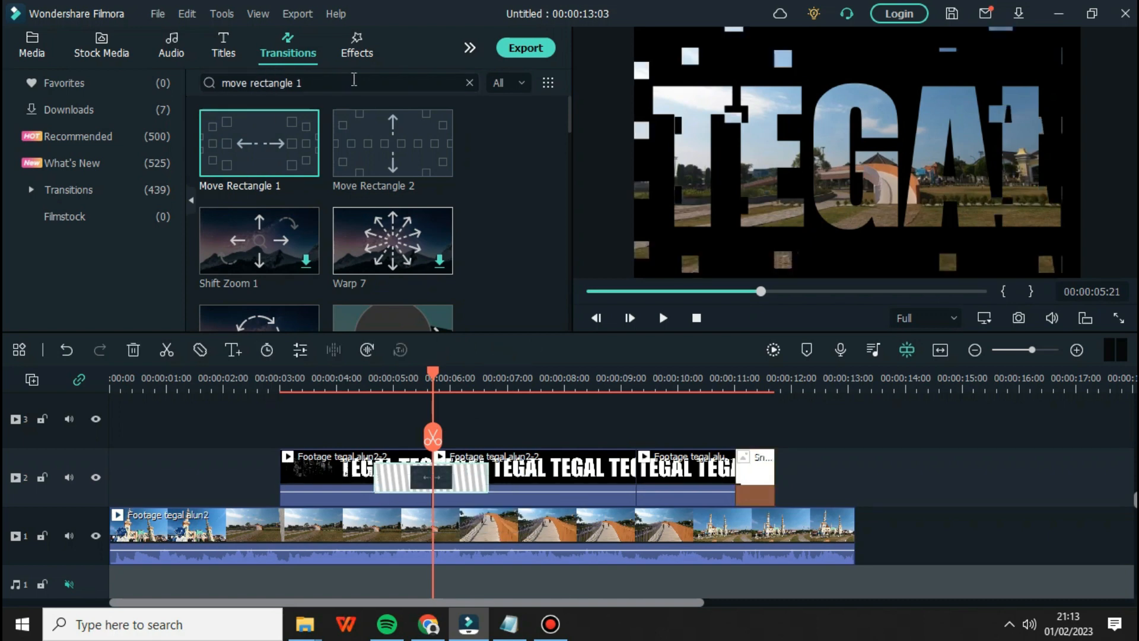
# Step: Find the Chaos 1 effect and place it on video track 3, starting at 00:00:05:17 above the transition
pyautogui.click(357, 45)
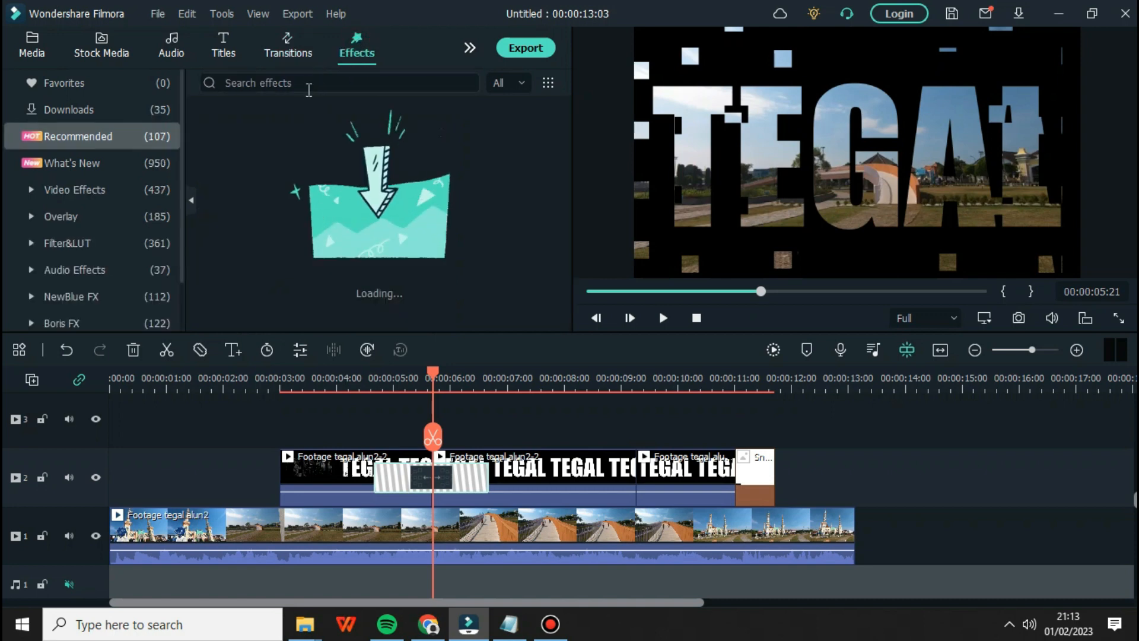
pyautogui.click(309, 89)
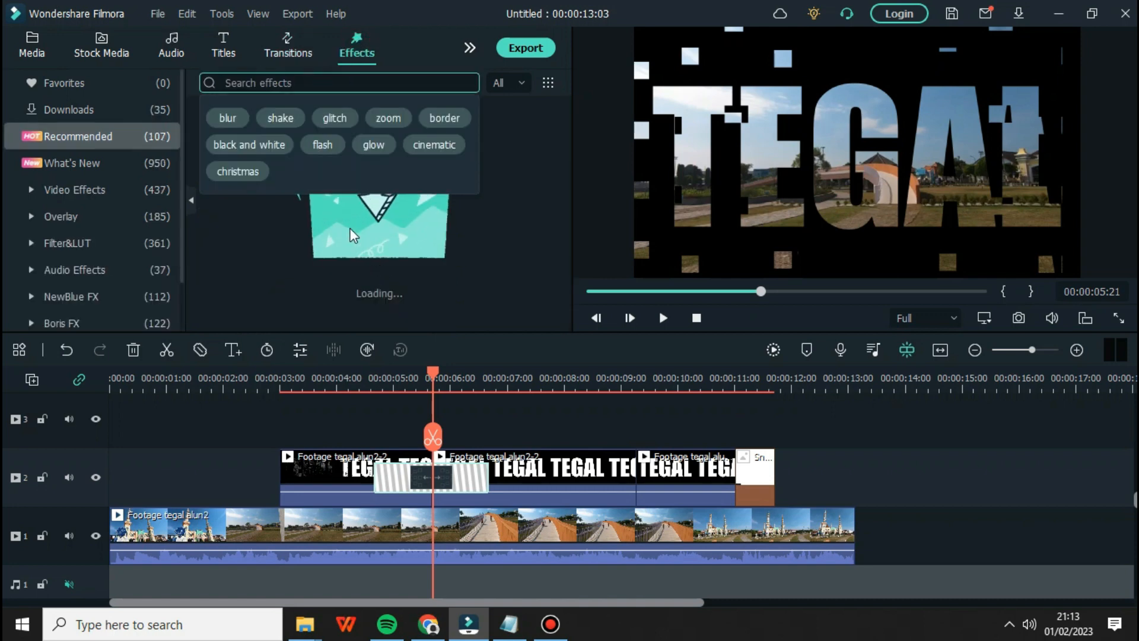
pyautogui.write('cha')
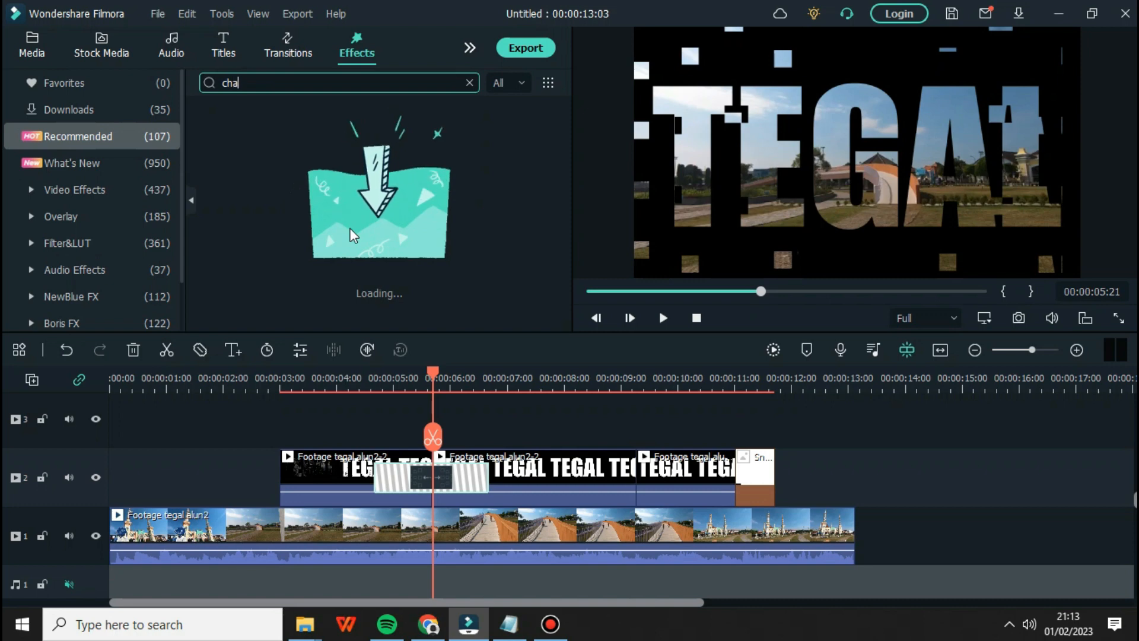
pyautogui.write('os')
pyautogui.press('Return')
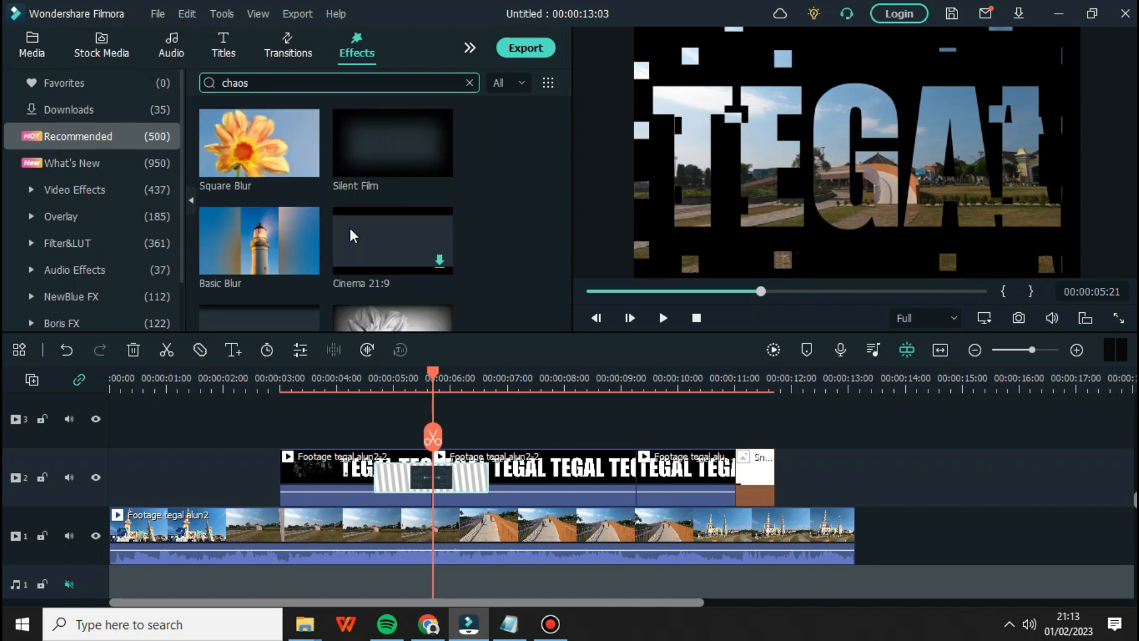
pyautogui.click(279, 157)
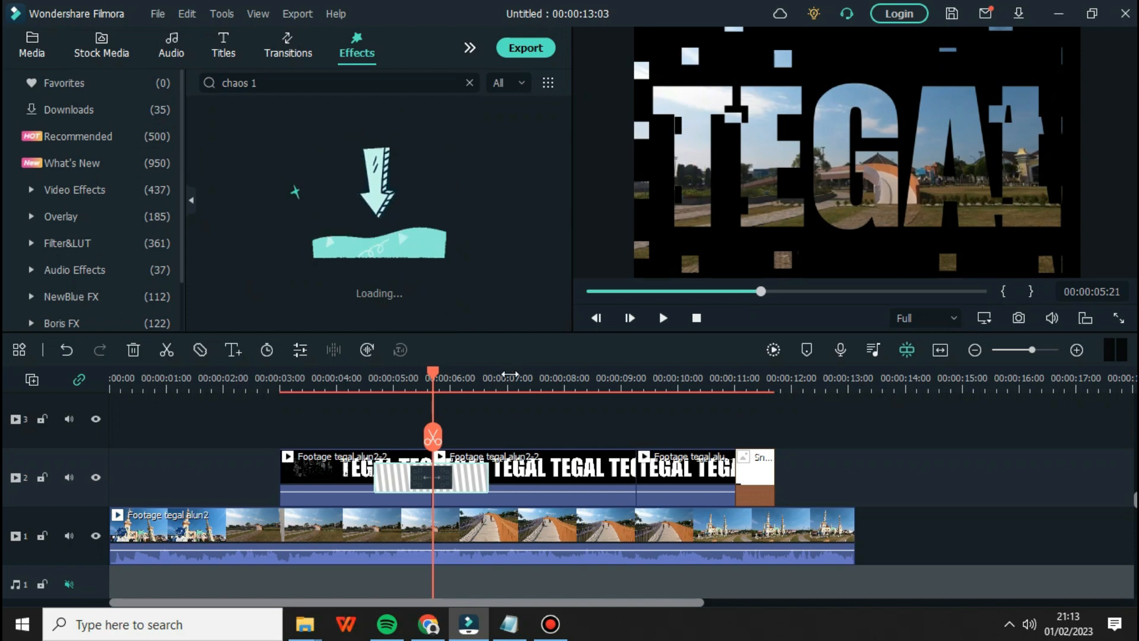
pyautogui.moveTo(509, 375); pyautogui.dragTo(653, 378)
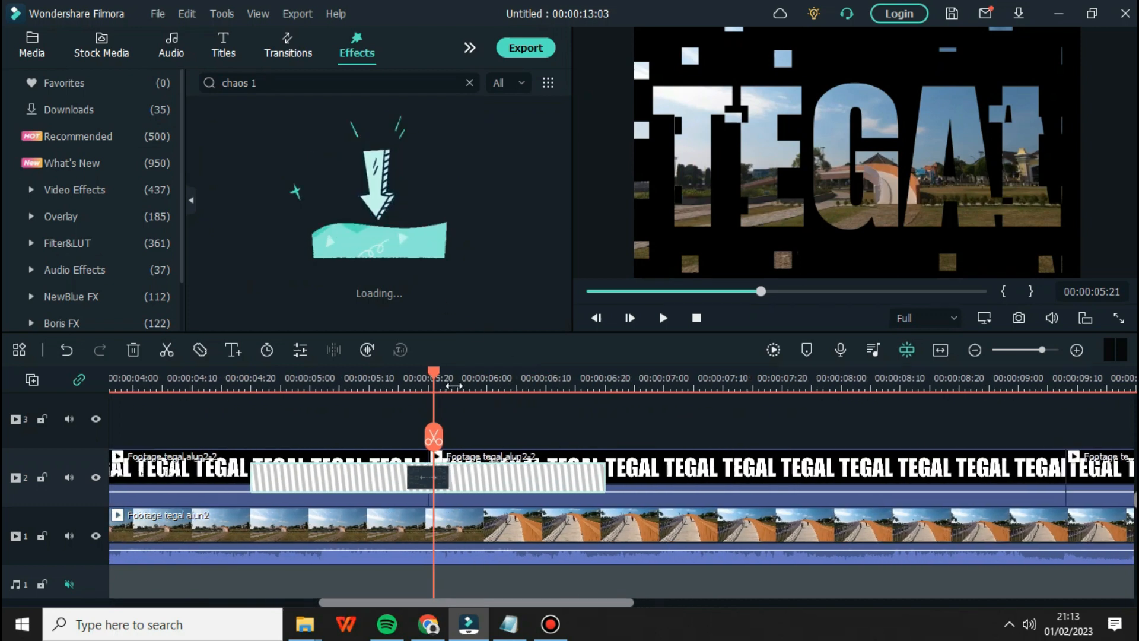
pyautogui.click(414, 371)
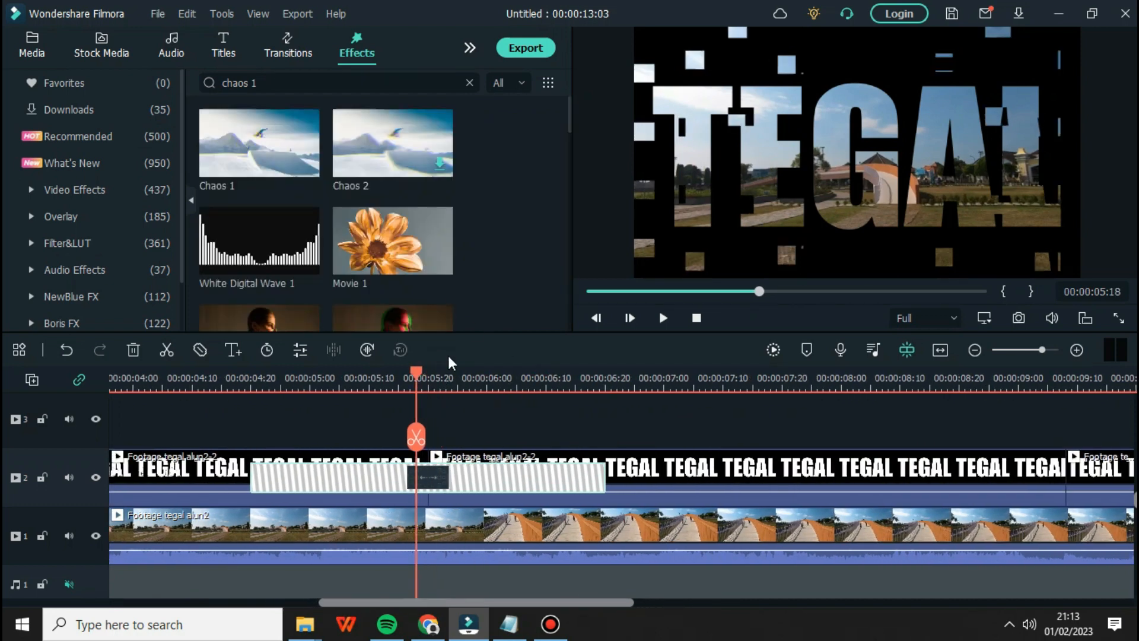
pyautogui.moveTo(263, 145); pyautogui.dragTo(422, 437)
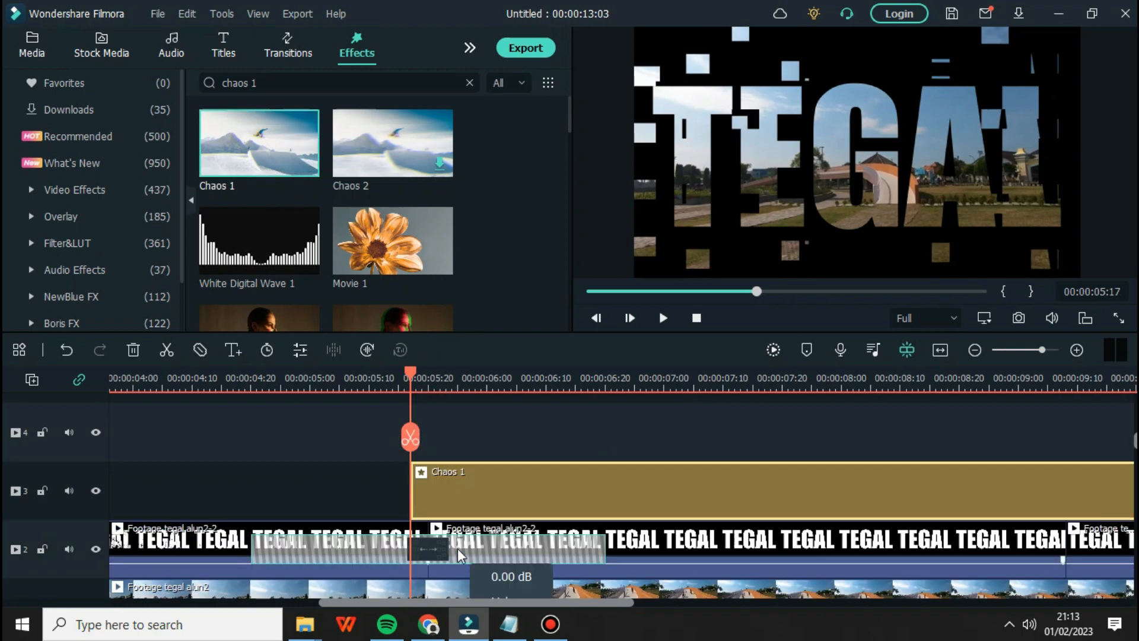
pyautogui.scroll(-3, 584, 381)
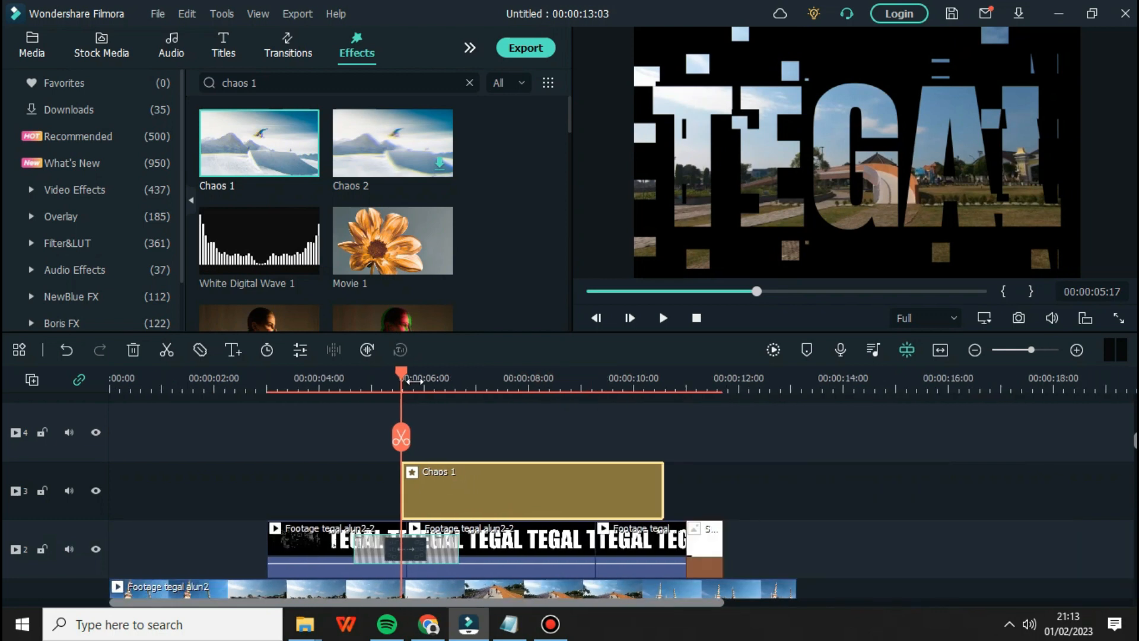
pyautogui.scroll(-2, 414, 382)
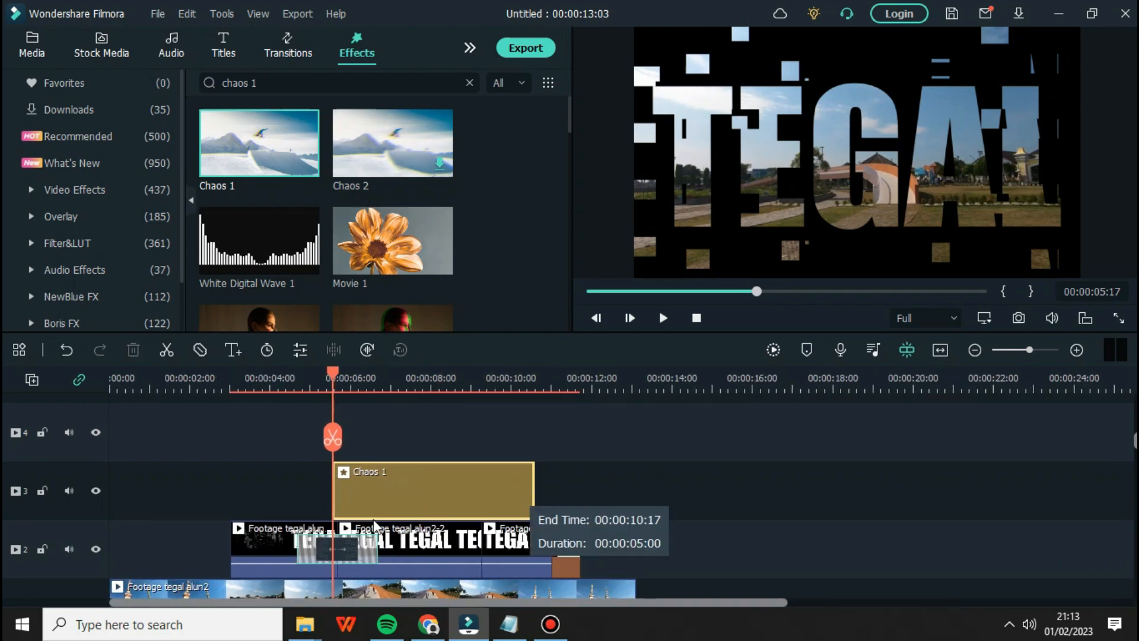
# Step: Shorten the Chaos 1 effect on video track 3 so that it ends at about 00:00:06:05
pyautogui.moveTo(373, 519); pyautogui.dragTo(382, 458)
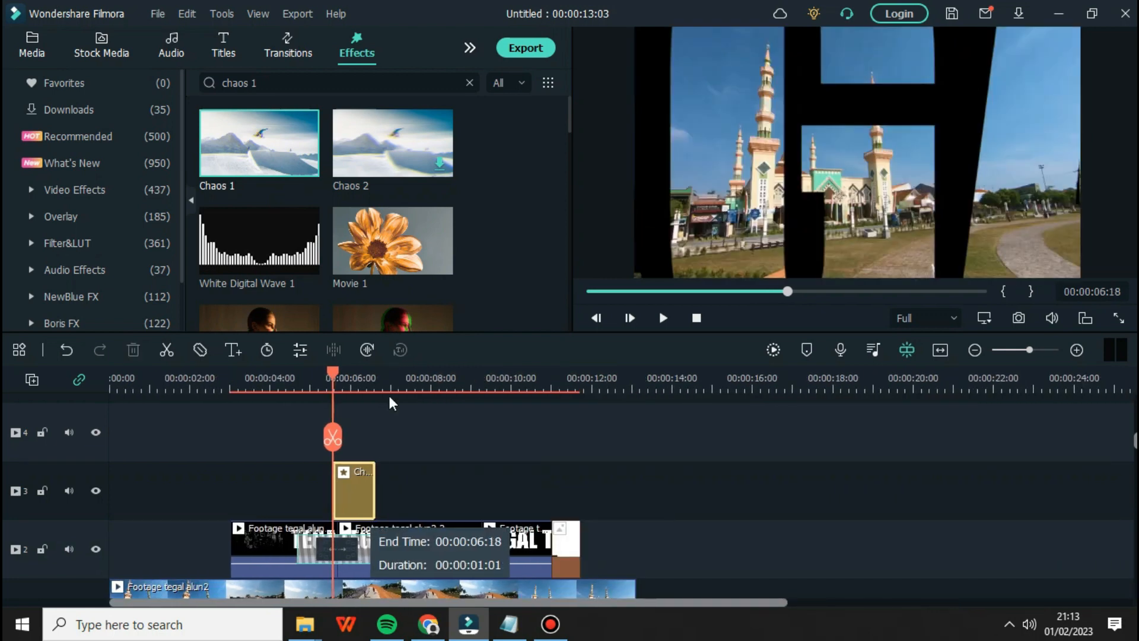
pyautogui.click(396, 379)
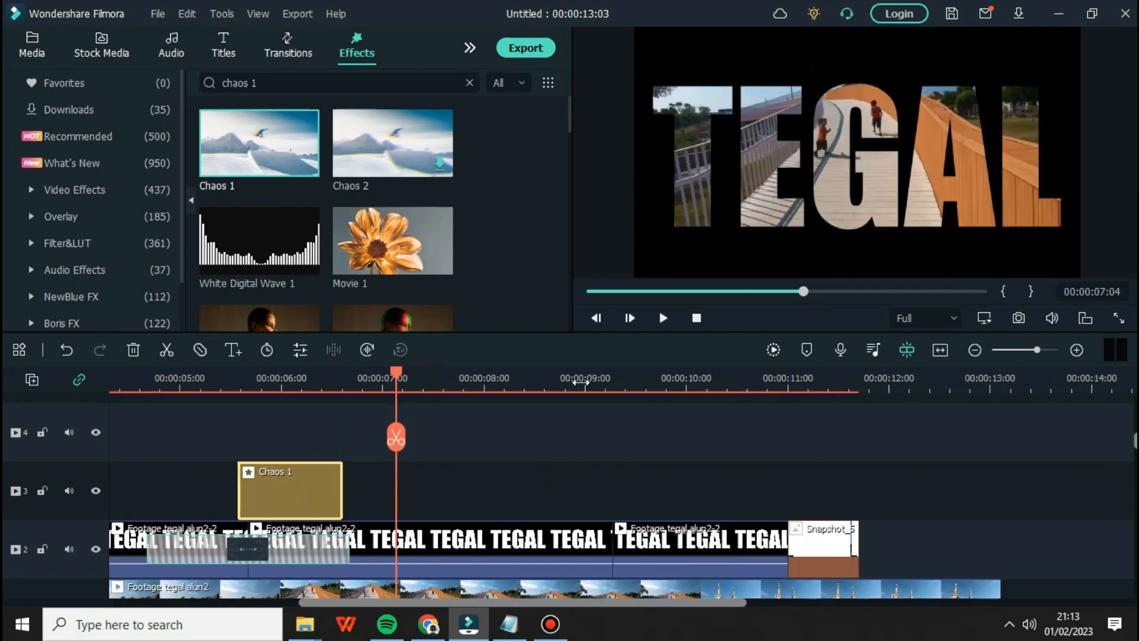
pyautogui.scroll(1, 504, 382)
pyautogui.scroll(1, 593, 380)
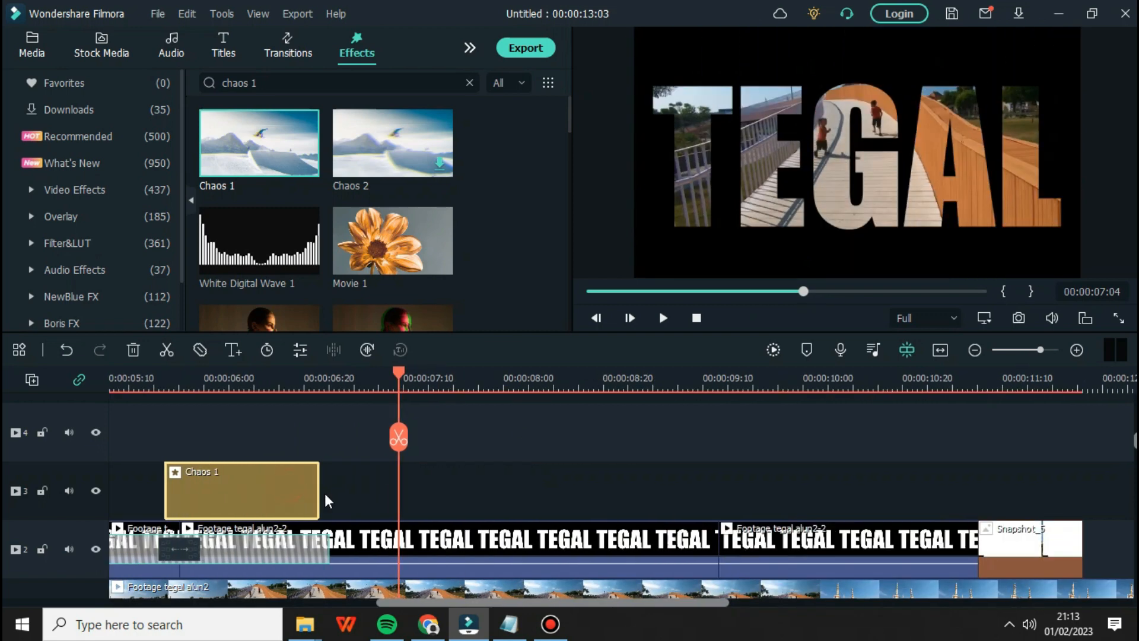
pyautogui.moveTo(314, 487); pyautogui.dragTo(254, 486)
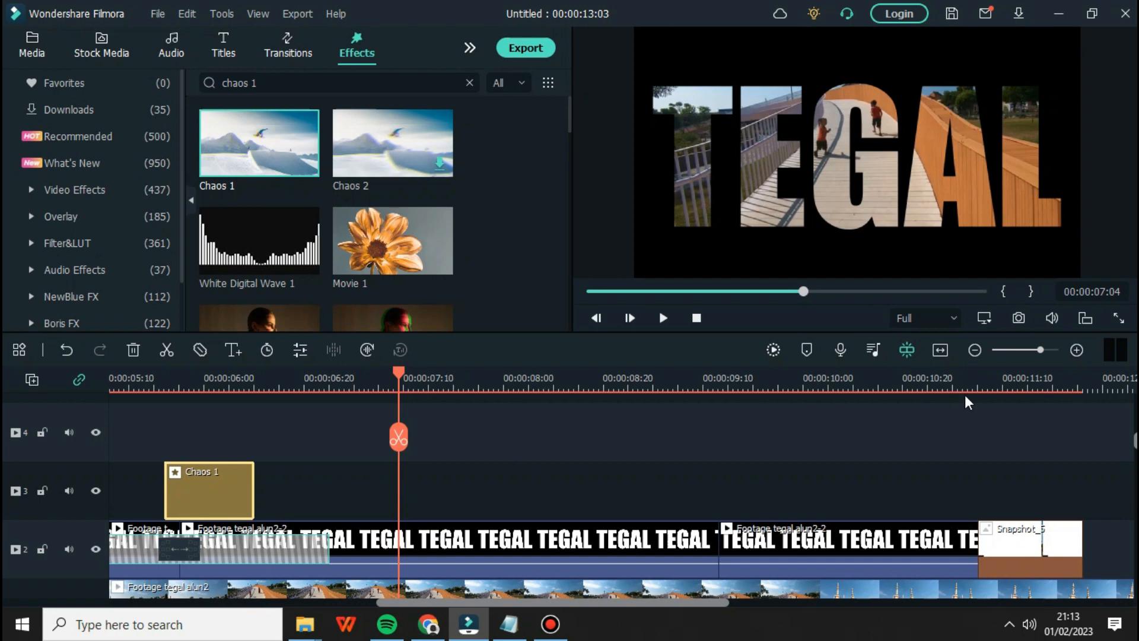
pyautogui.click(940, 349)
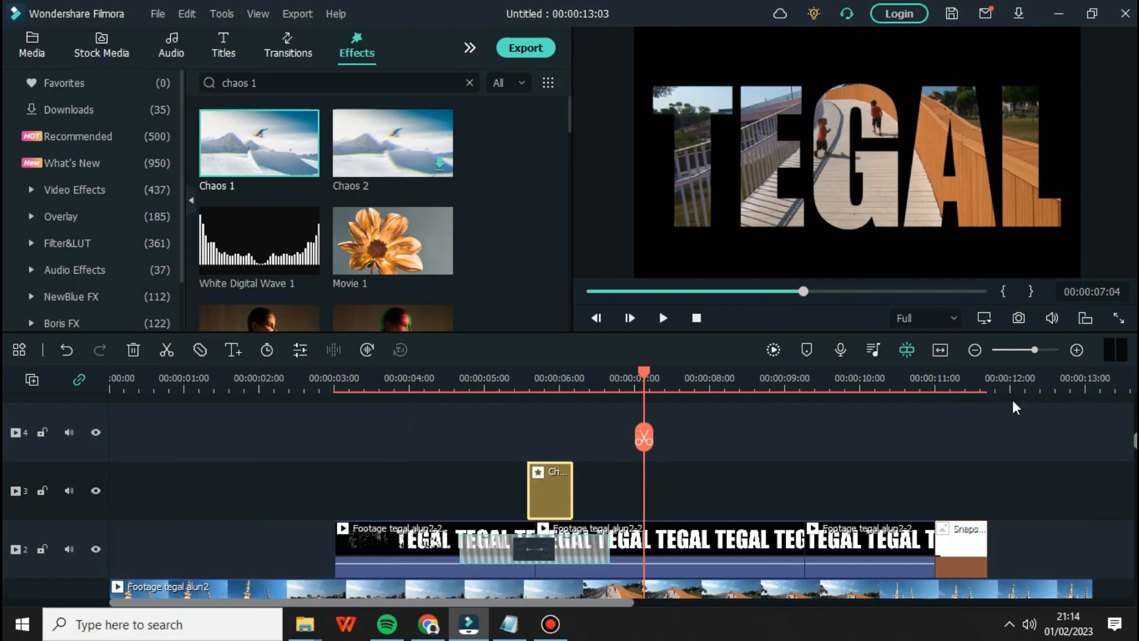
pyautogui.moveTo(921, 381); pyautogui.dragTo(856, 389)
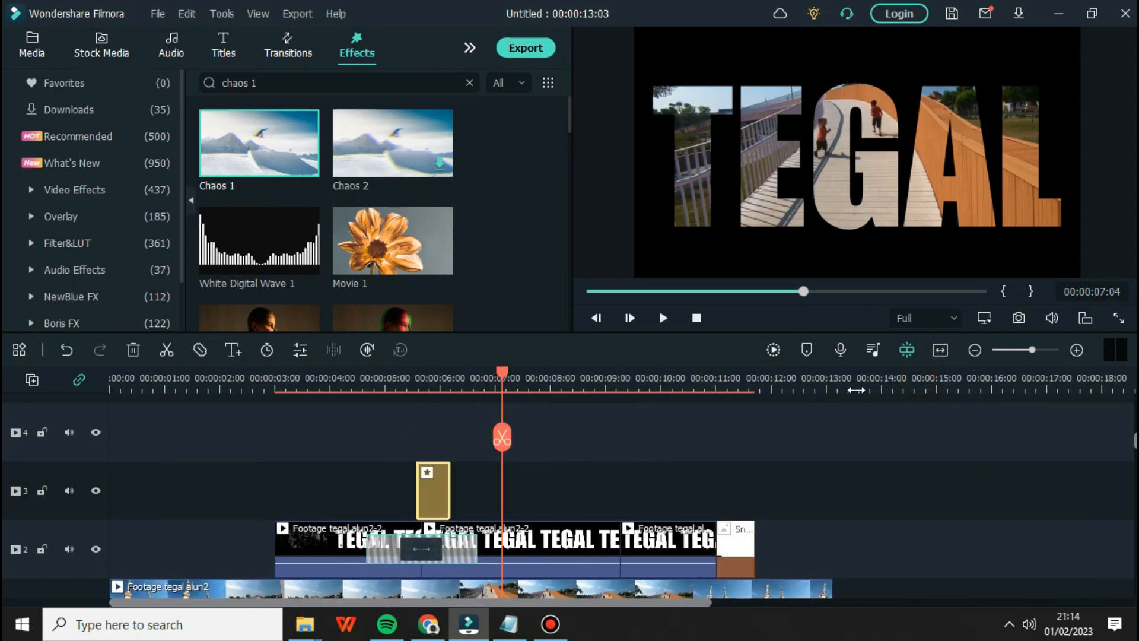
# Step: Find the Sideways 1 effect and place it on video track 3 starting at 00:00:09:05
pyautogui.click(336, 81)
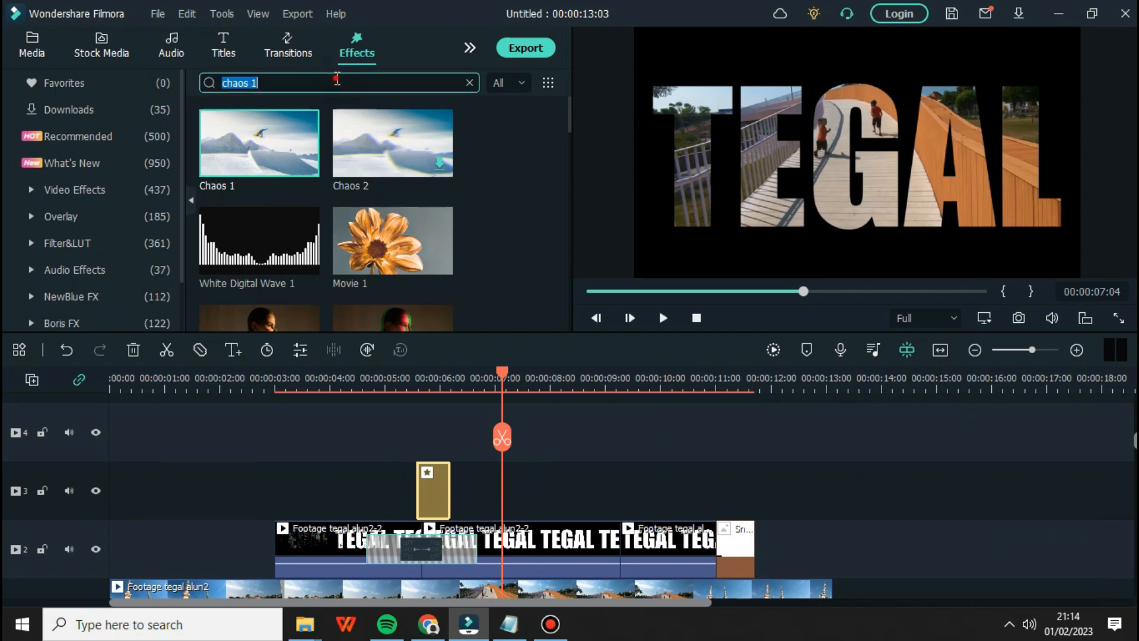
pyautogui.write('shide')
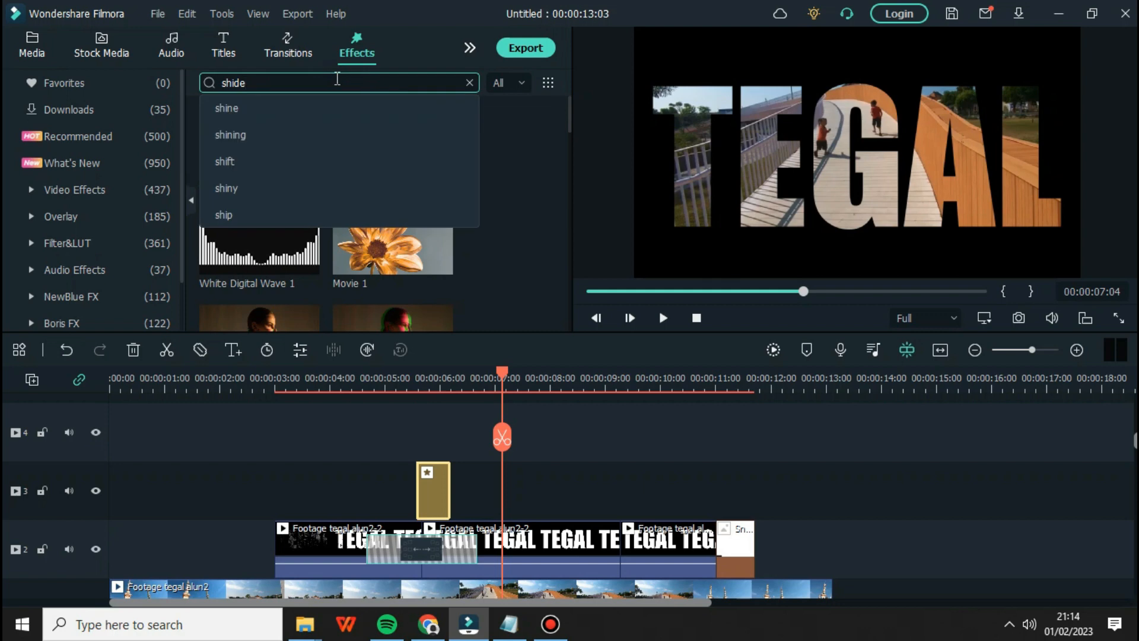
pyautogui.press('BackSpace')
pyautogui.press('BackSpace')
pyautogui.press('BackSpace')
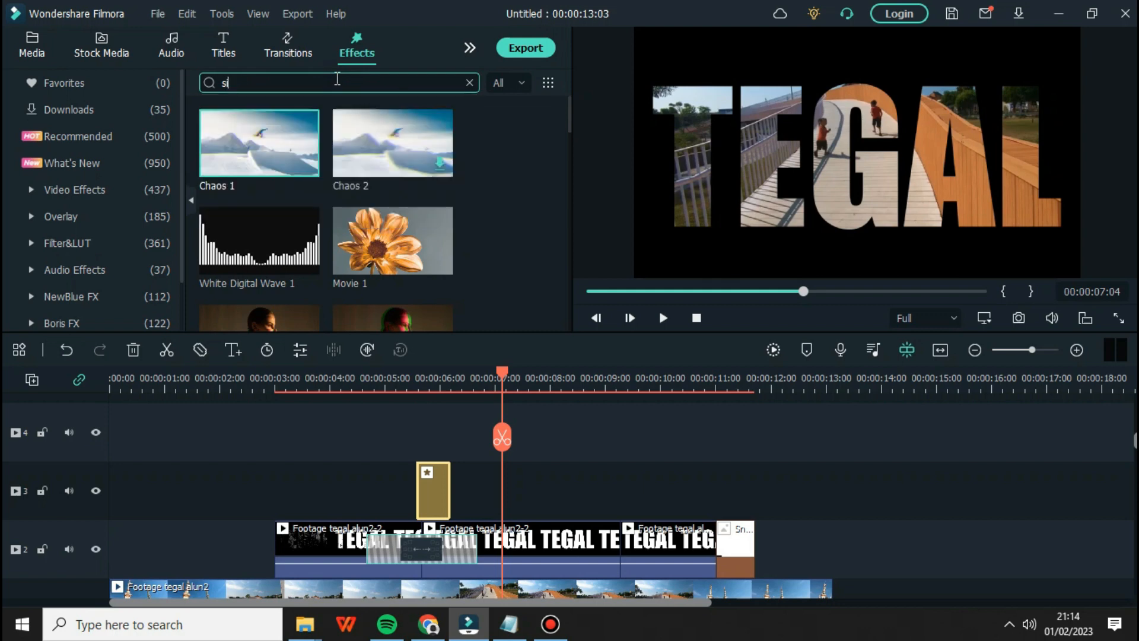
pyautogui.write('idew')
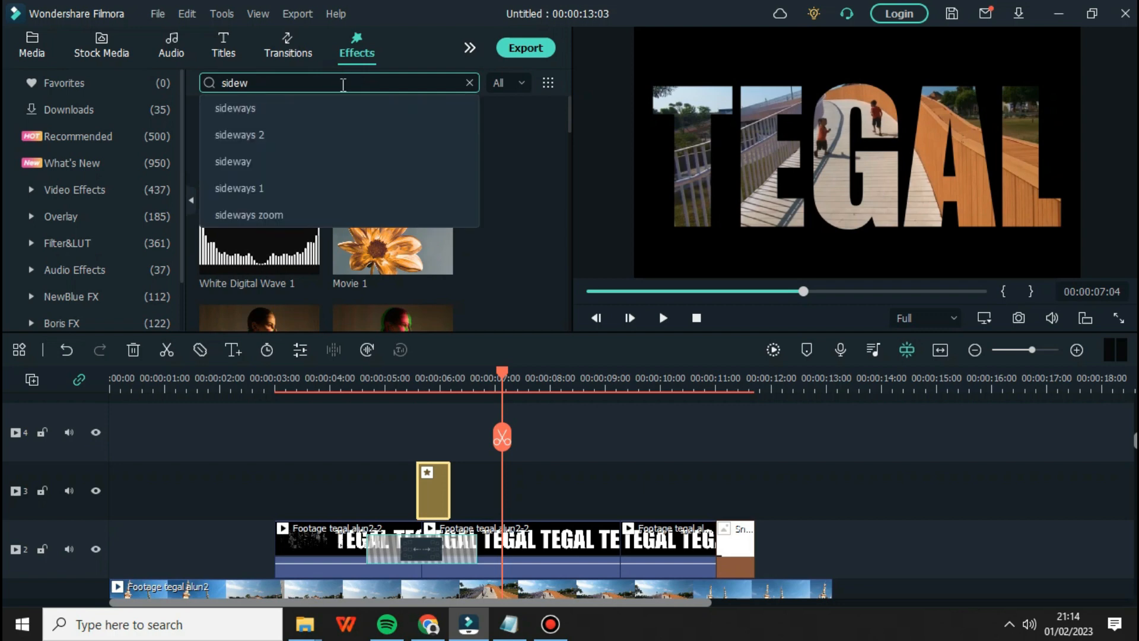
pyautogui.click(311, 193)
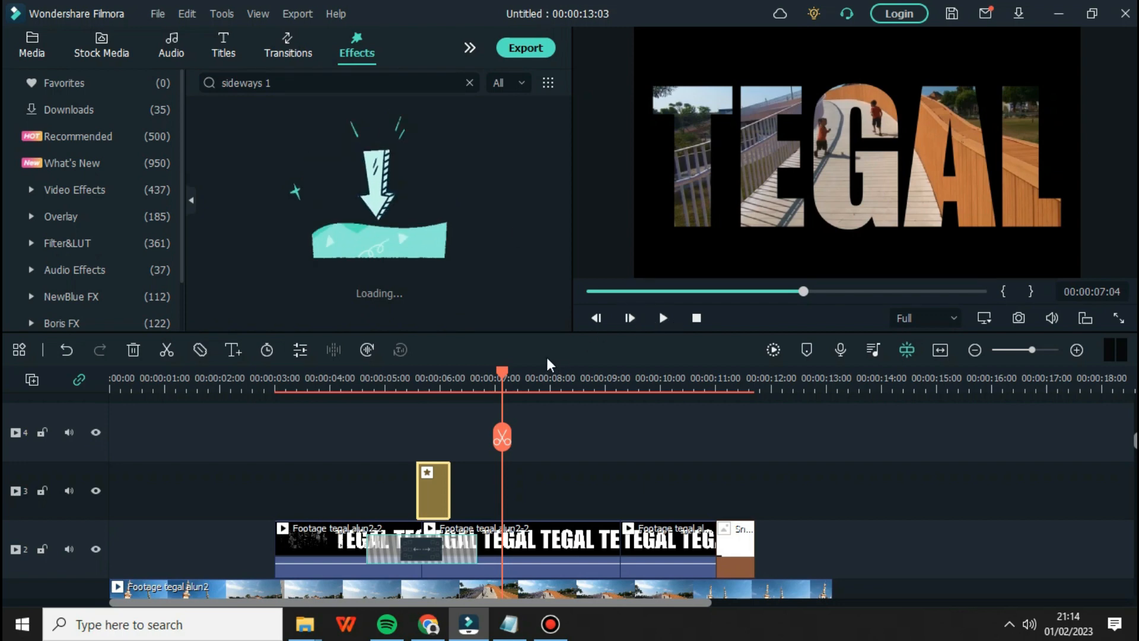
pyautogui.moveTo(509, 372); pyautogui.dragTo(614, 403)
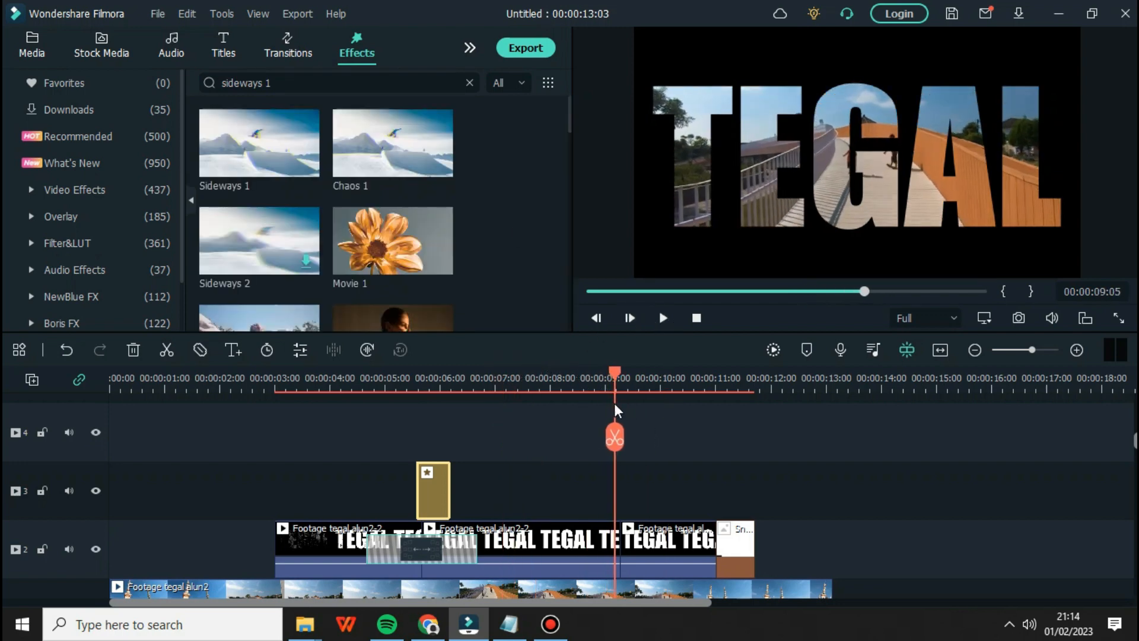
pyautogui.moveTo(249, 157); pyautogui.dragTo(614, 497)
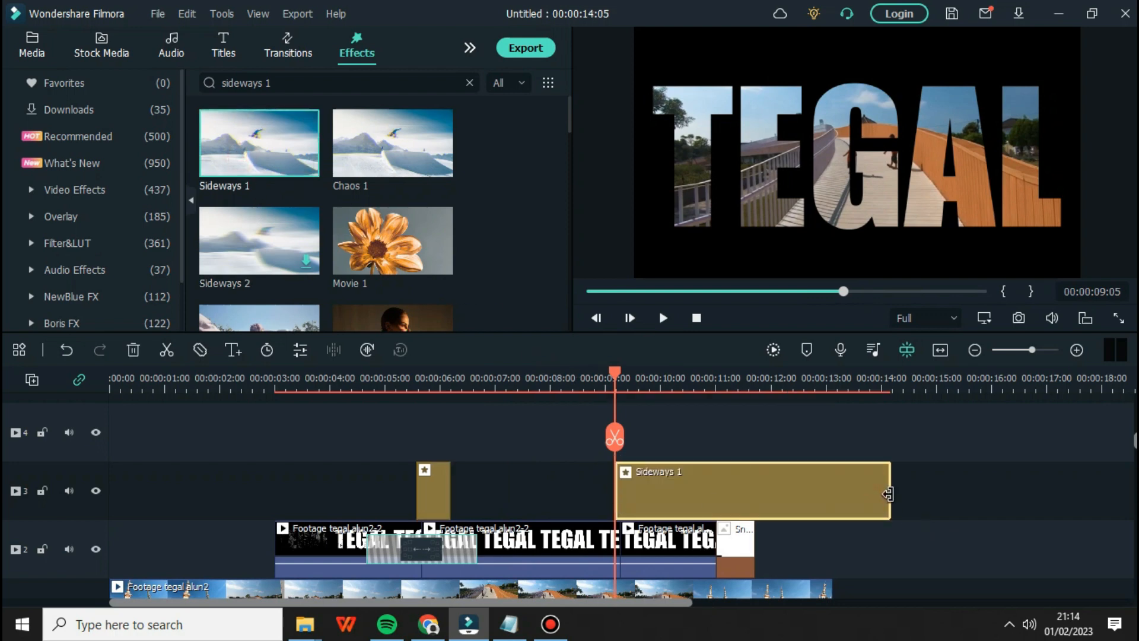
# Step: Shorten the Sideways 1 effect to under one second and slightly extend the end of the Chaos 1 effect
pyautogui.moveTo(871, 507); pyautogui.dragTo(649, 521)
pyautogui.click(428, 485)
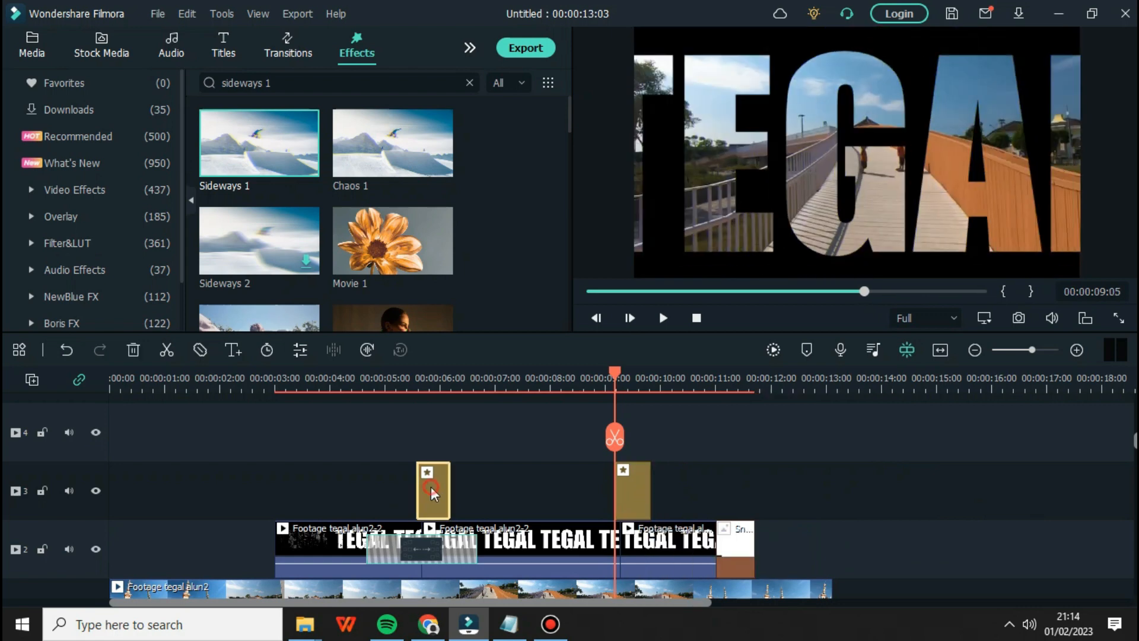
pyautogui.moveTo(450, 493); pyautogui.dragTo(453, 492)
# Step: Play the sequence from the beginning to review the title animation, transition and effects
pyautogui.click(697, 318)
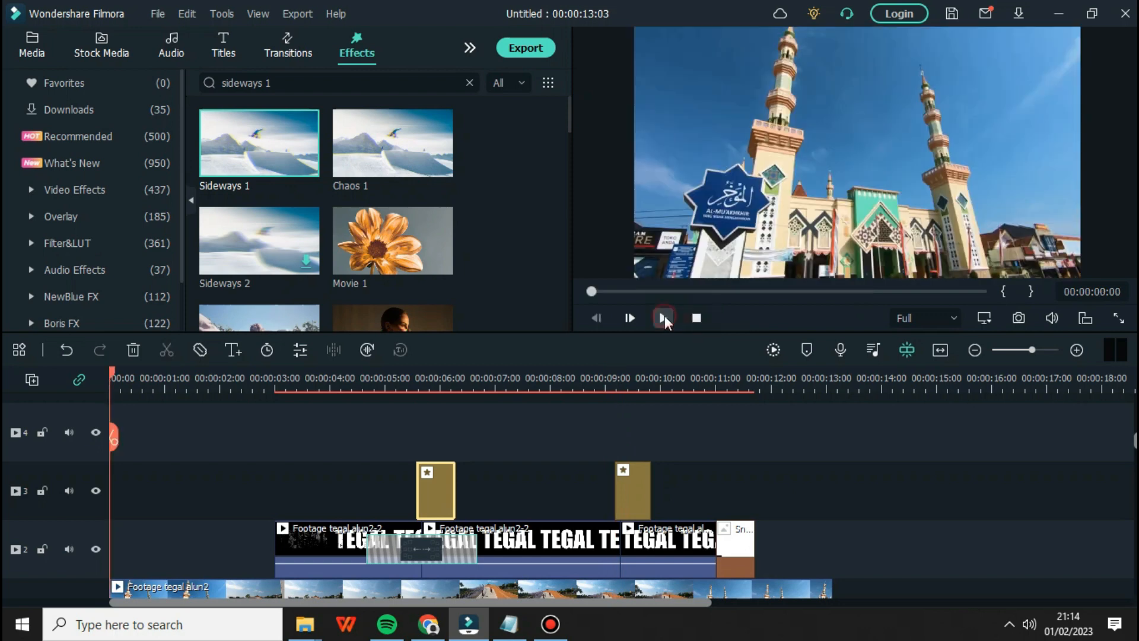
pyautogui.click(663, 318)
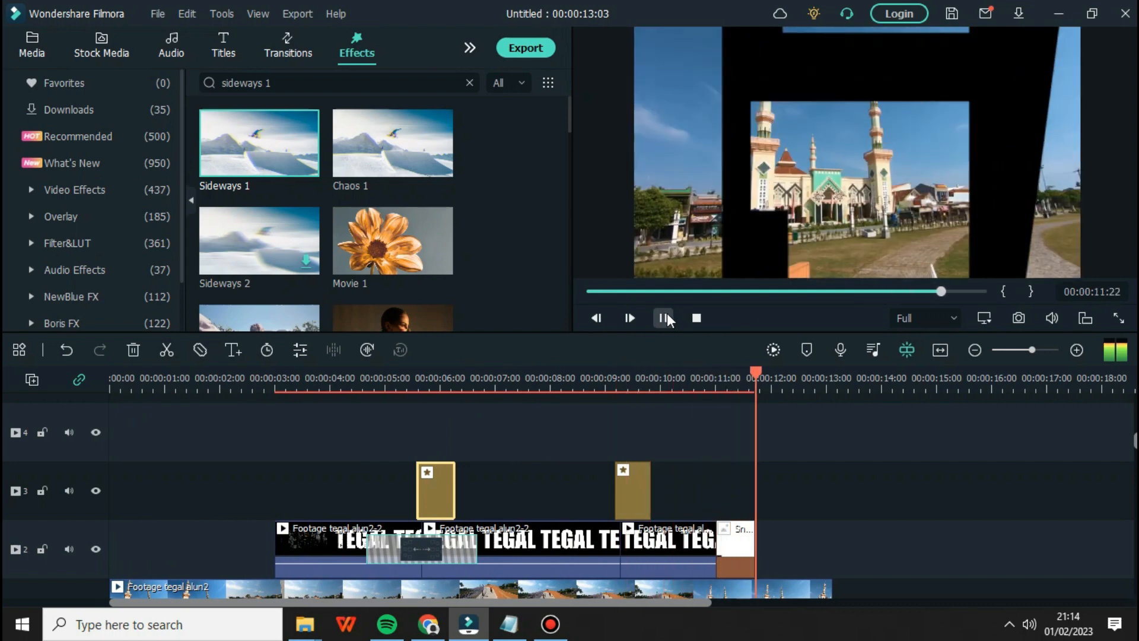
pyautogui.click(694, 318)
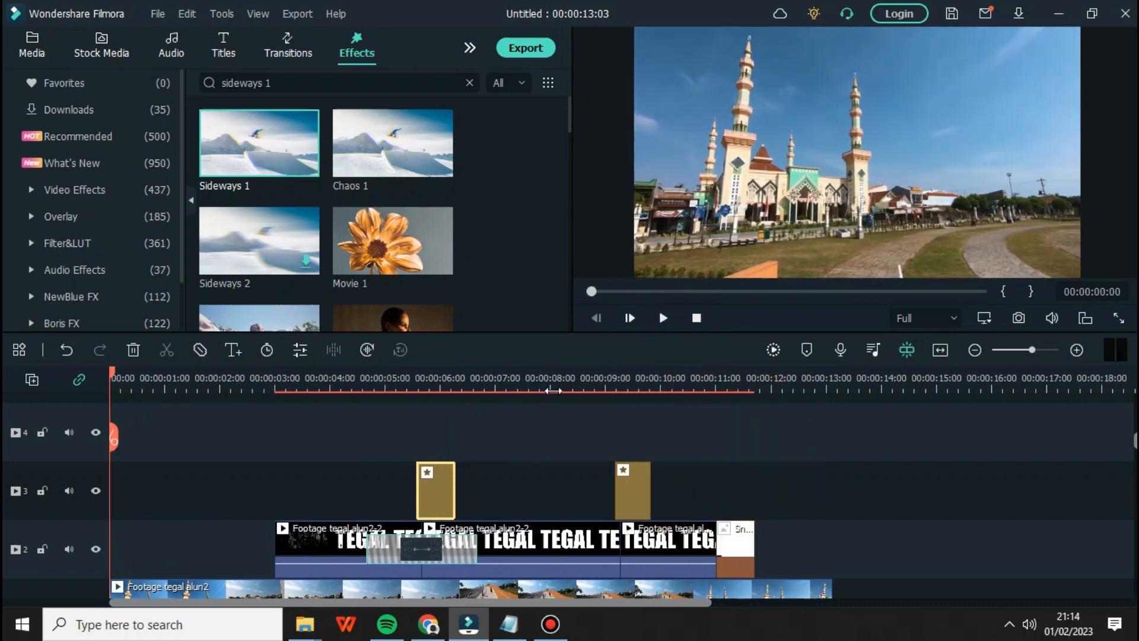
# Step: Set the White Balance temperature of the Footage tegal alun2 clip on video track 1 to 100 and accept the clip settings
pyautogui.scroll(-2, 491, 388)
pyautogui.scroll(-1, 521, 427)
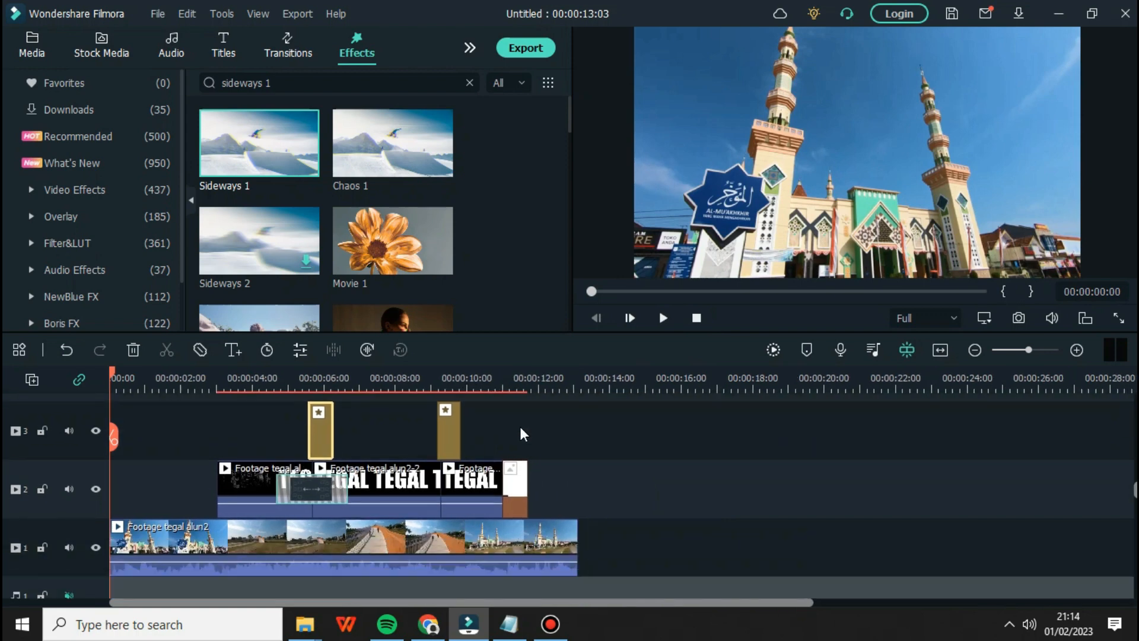
pyautogui.scroll(-1, 536, 407)
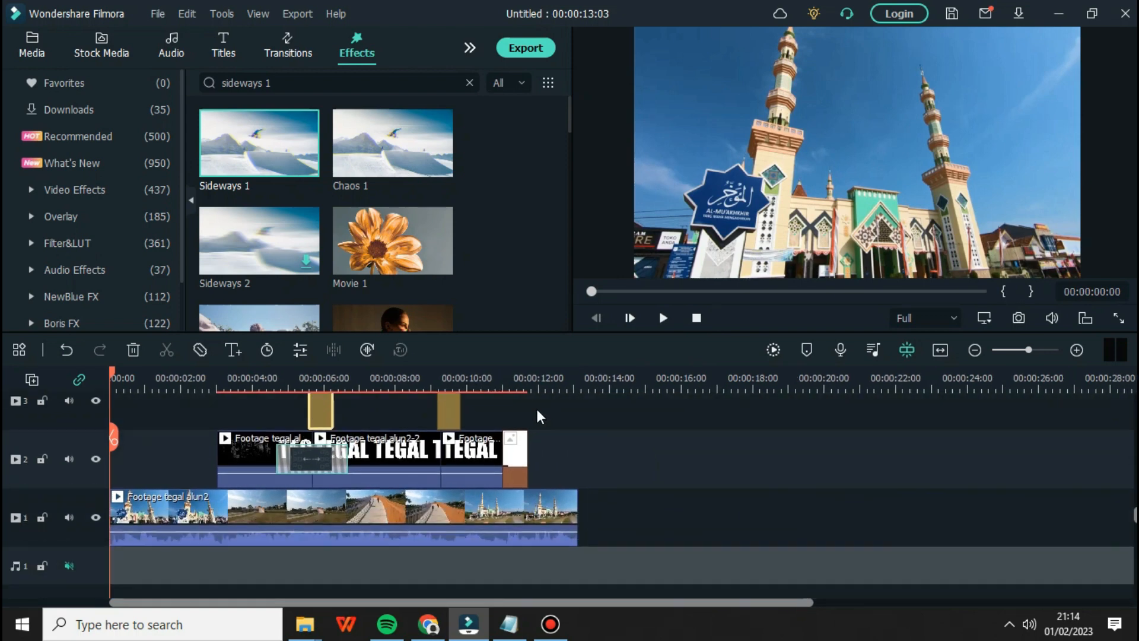
pyautogui.click(417, 513)
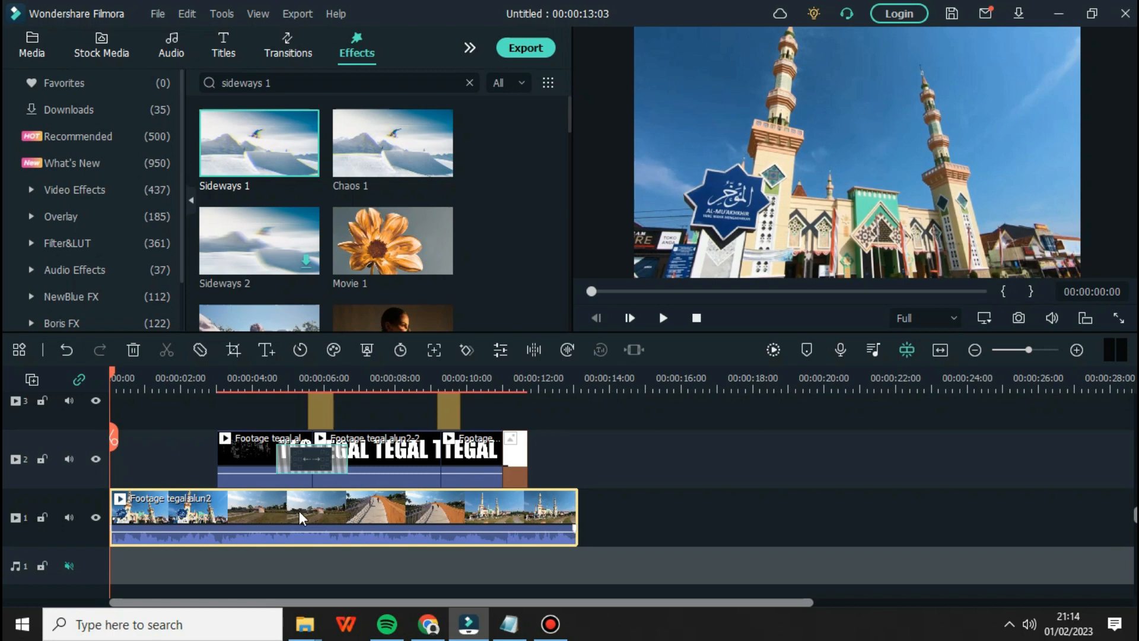
pyautogui.doubleClick(252, 505)
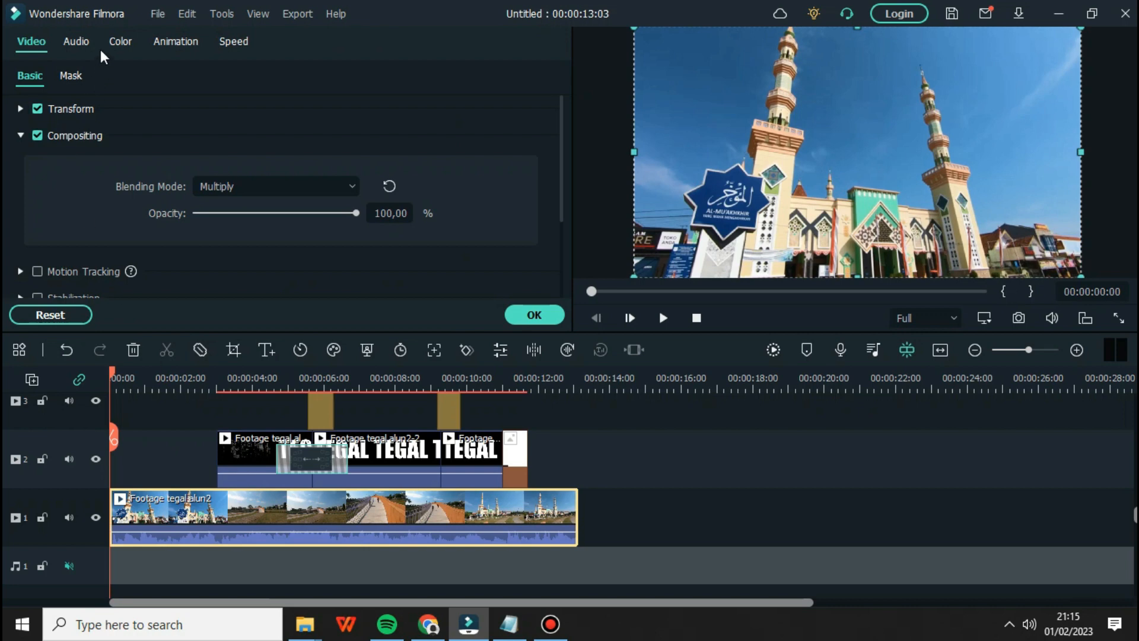
pyautogui.click(116, 39)
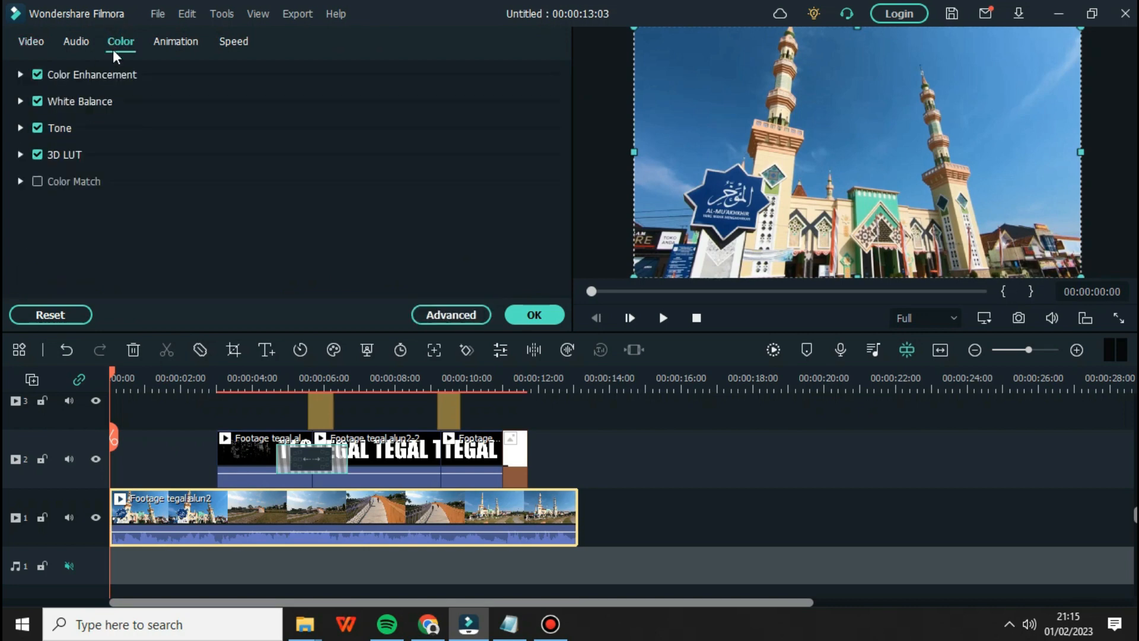
pyautogui.click(22, 128)
pyautogui.click(21, 101)
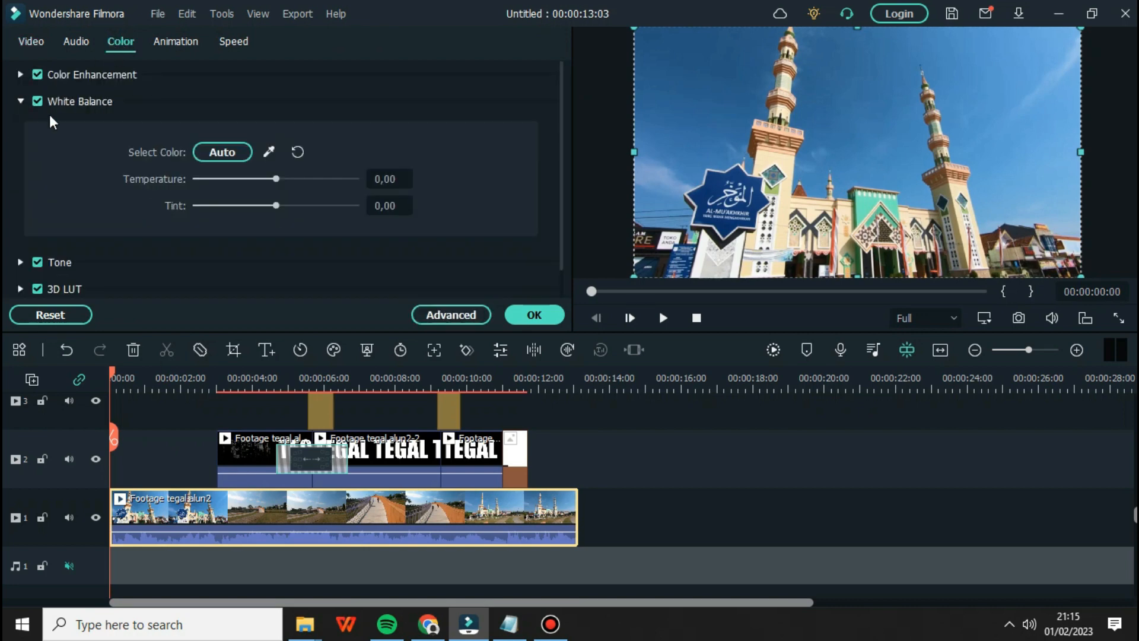
pyautogui.click(394, 180)
pyautogui.write('100')
pyautogui.press('Return')
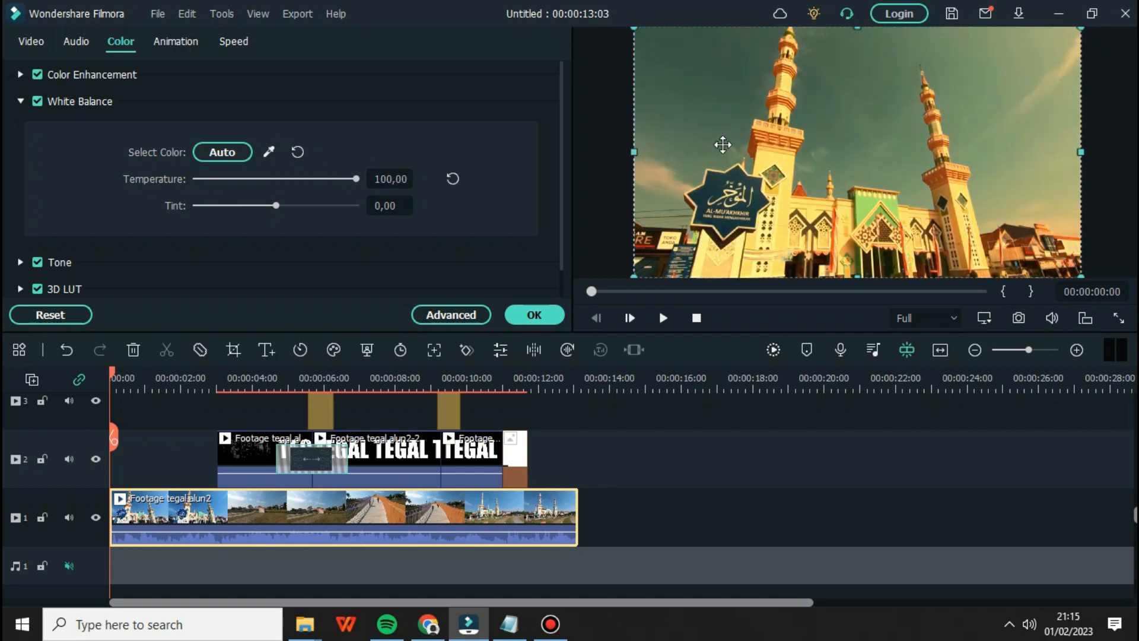
pyautogui.click(389, 206)
pyautogui.click(541, 317)
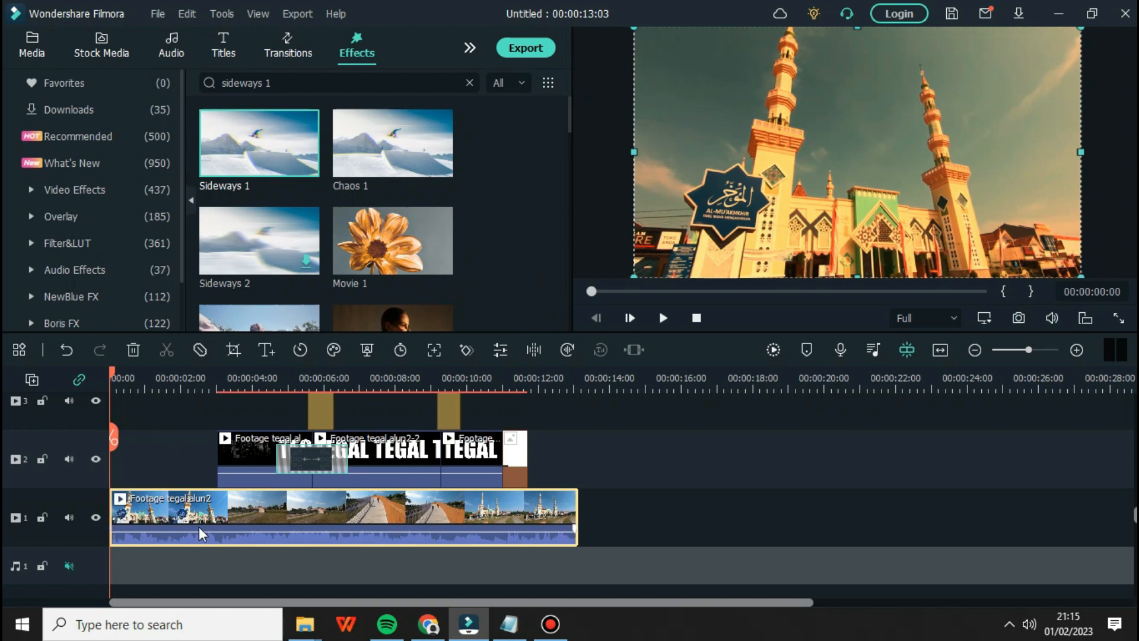
# Step: Raise the volume of the Footage tegal alun2 clip to 12 dB and mute video track 1
pyautogui.moveTo(195, 536); pyautogui.dragTo(179, 522)
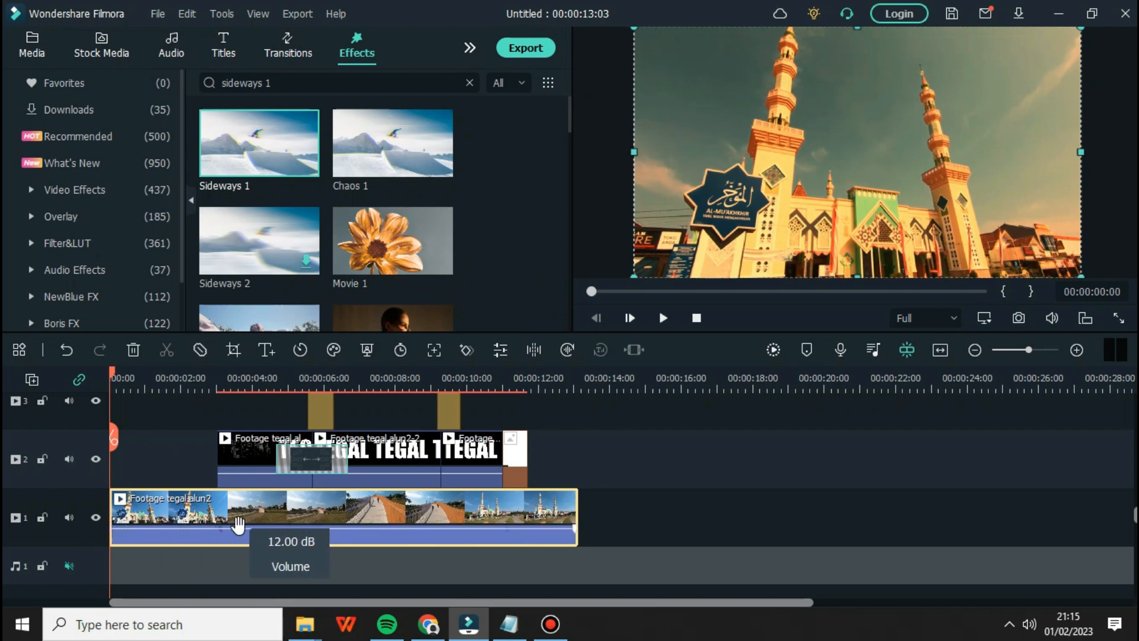
pyautogui.click(69, 517)
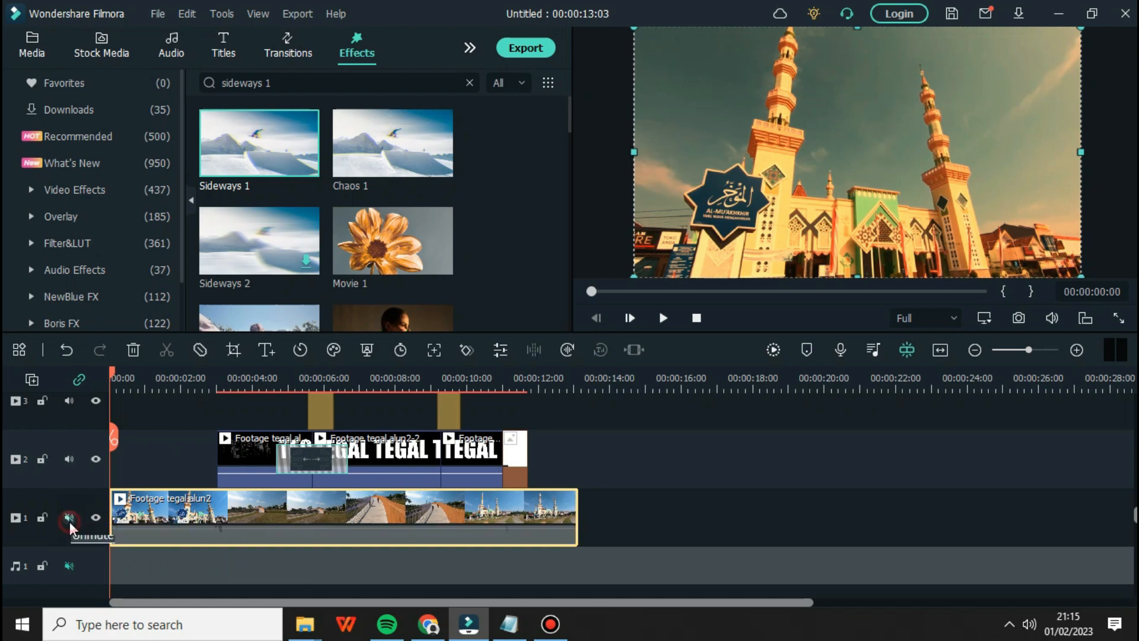
# Step: Unmute audio track 1 and place the trailer-sport-action-16203 music at the start of it
pyautogui.click(32, 41)
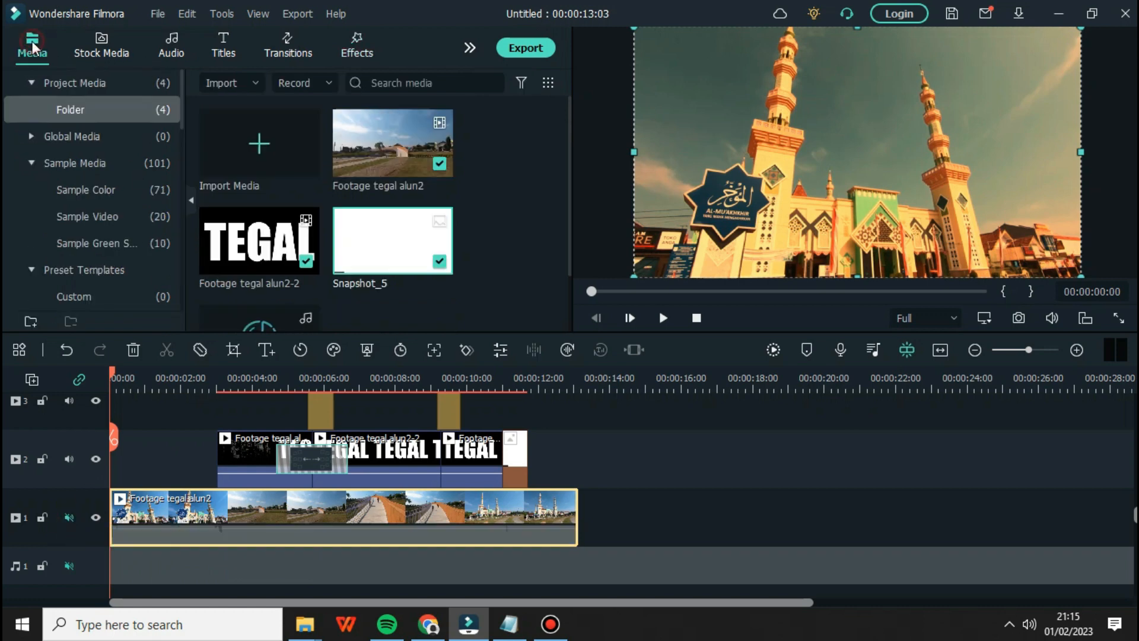
pyautogui.scroll(-2, 392, 279)
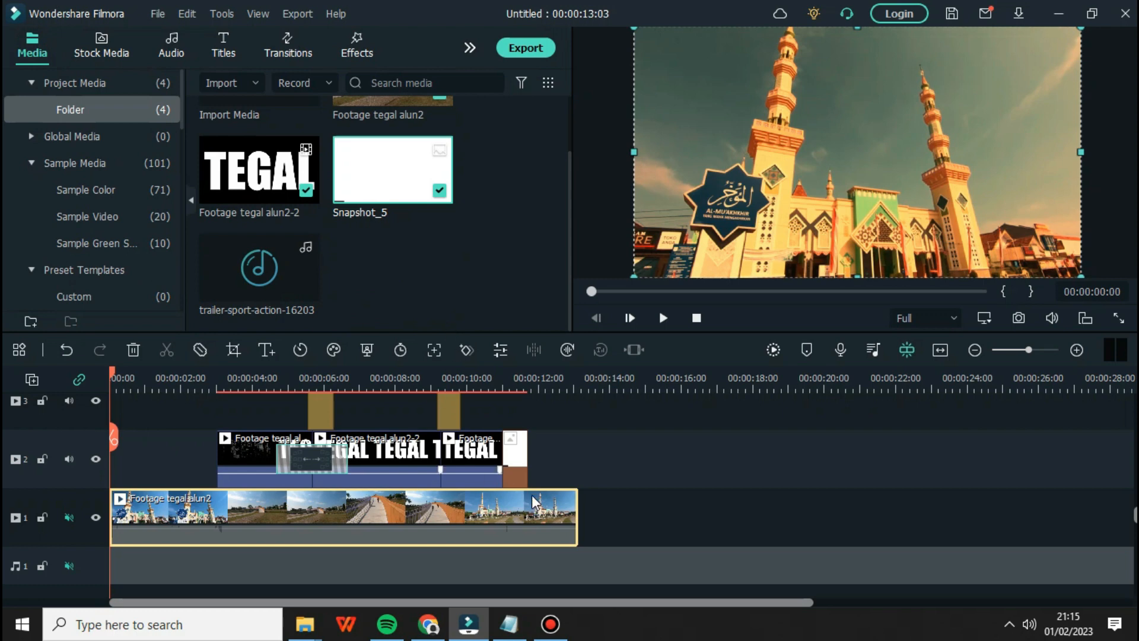
pyautogui.click(70, 566)
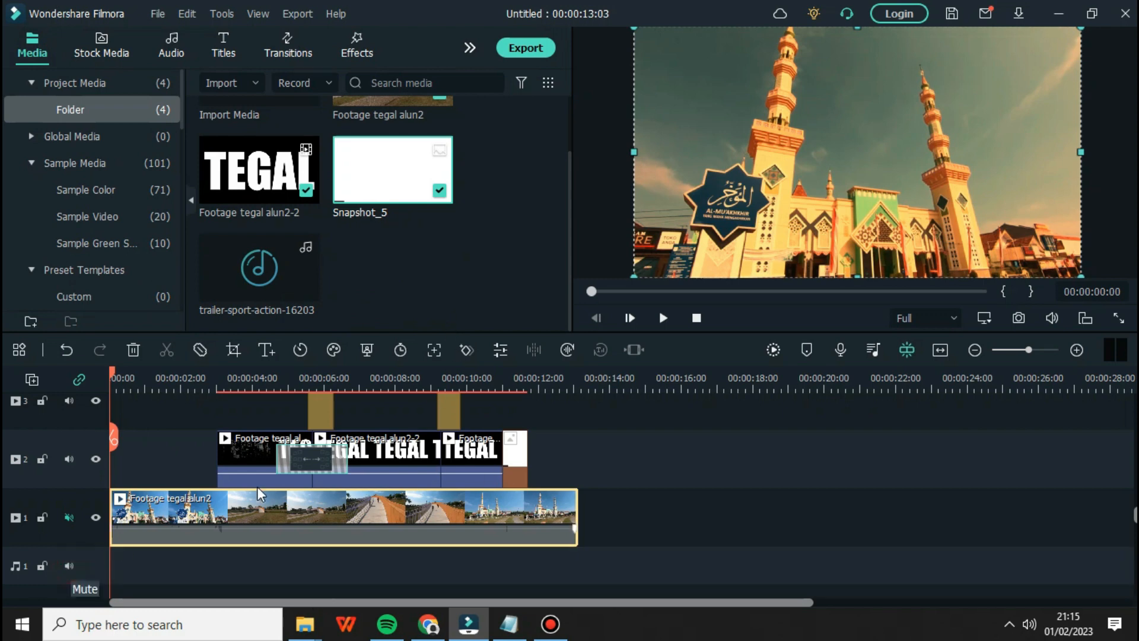
pyautogui.moveTo(264, 284); pyautogui.dragTo(110, 531)
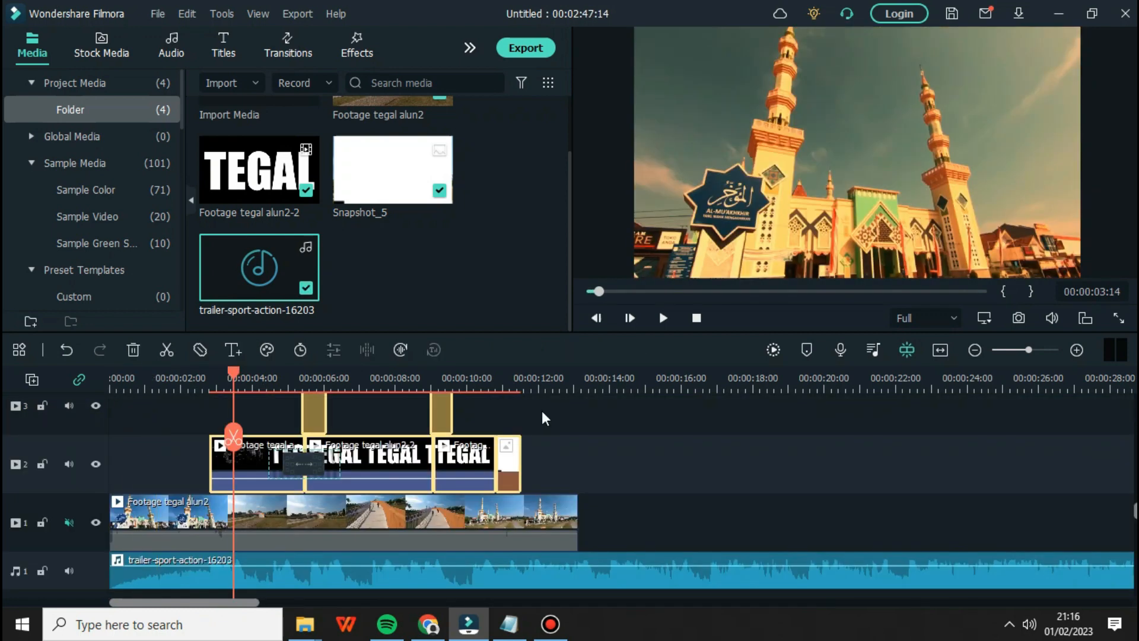
# Step: Split the trailer-sport-action-16203 music at 00:00:14:11 and delete the part after the cut
pyautogui.moveTo(542, 412); pyautogui.dragTo(632, 432)
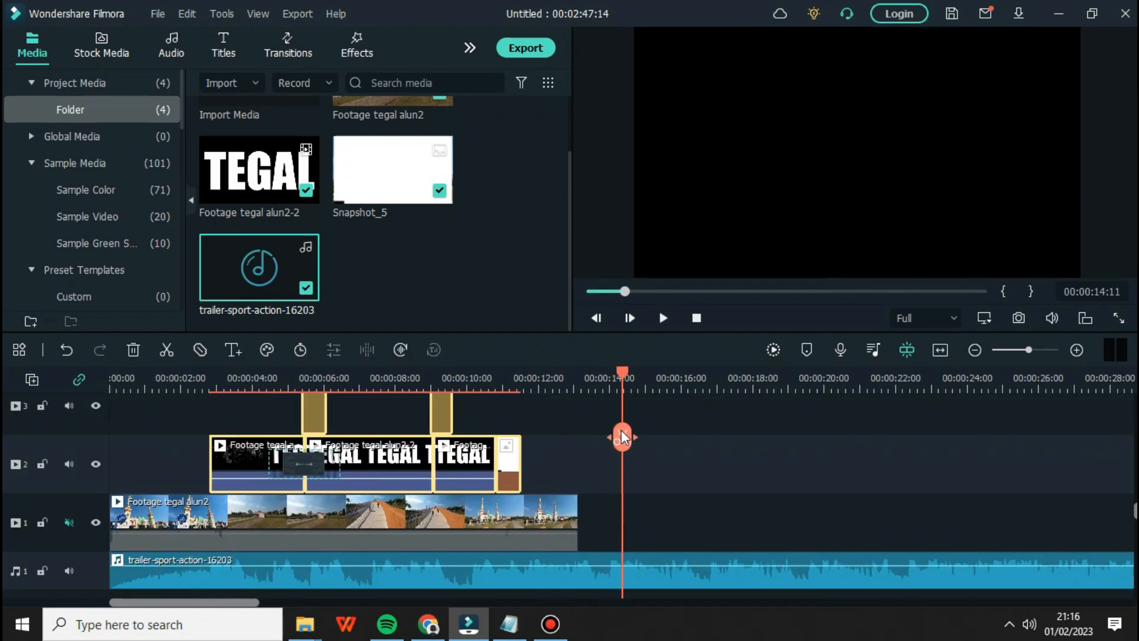
pyautogui.click(622, 574)
pyautogui.click(622, 439)
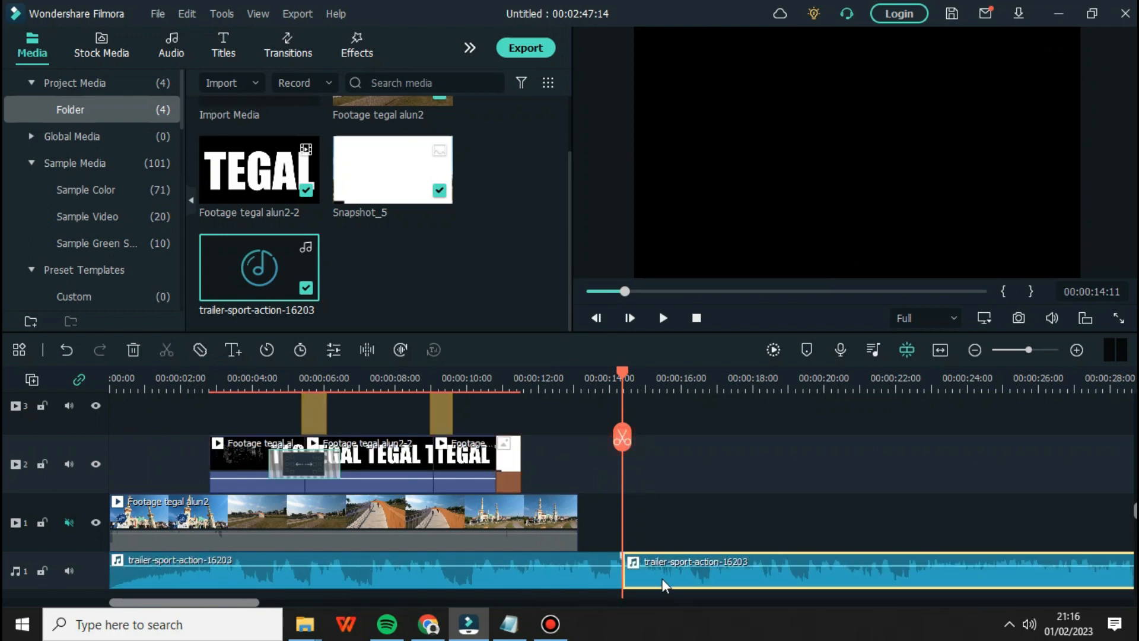
pyautogui.press('Delete')
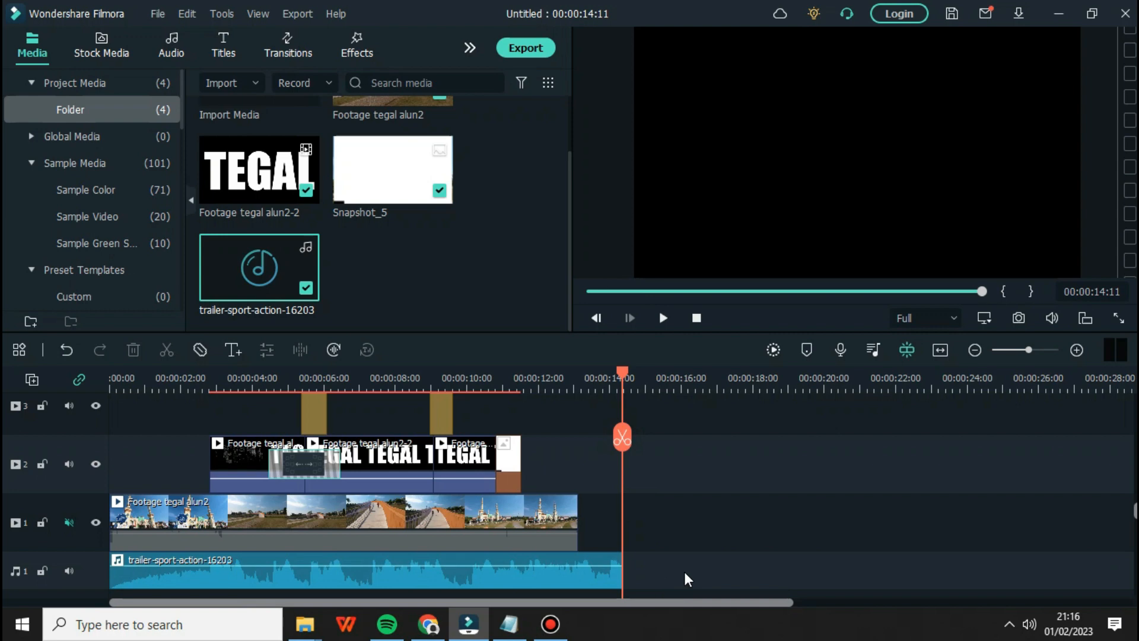
# Step: Split the trailer-sport-action-16203 music at 00:00:13:03, where the footage on video track 1 ends, and play back the ending
pyautogui.moveTo(624, 372); pyautogui.dragTo(577, 386)
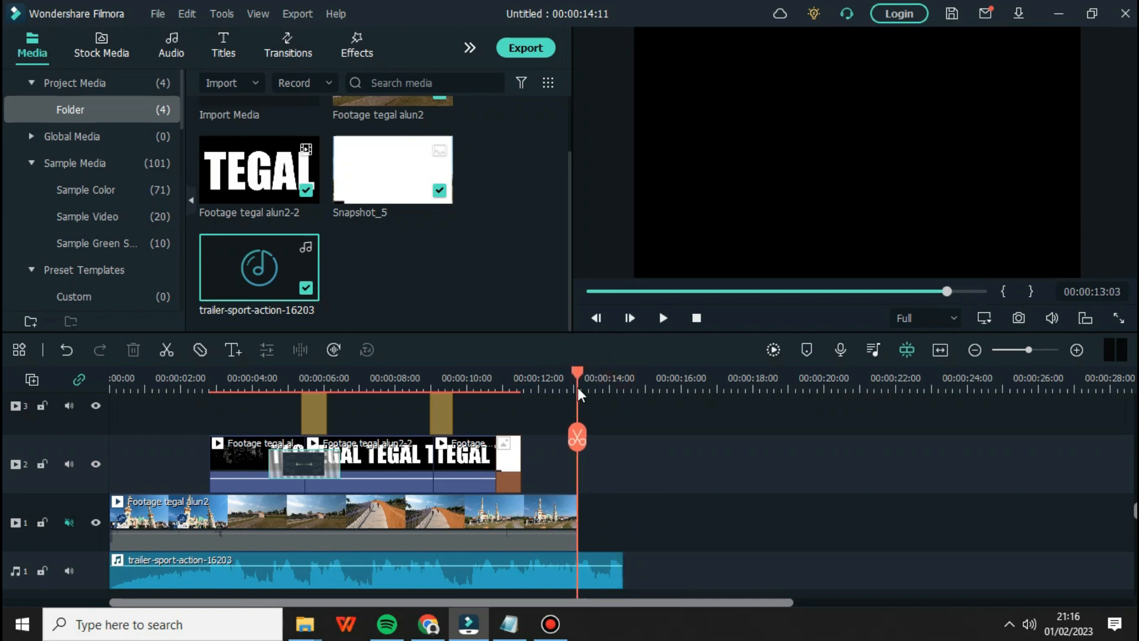
pyautogui.click(578, 439)
pyautogui.moveTo(619, 561)
pyautogui.mouseDown()
pyautogui.moveTo(587, 559)
pyautogui.moveTo(619, 560)
pyautogui.mouseUp()
pyautogui.click(663, 318)
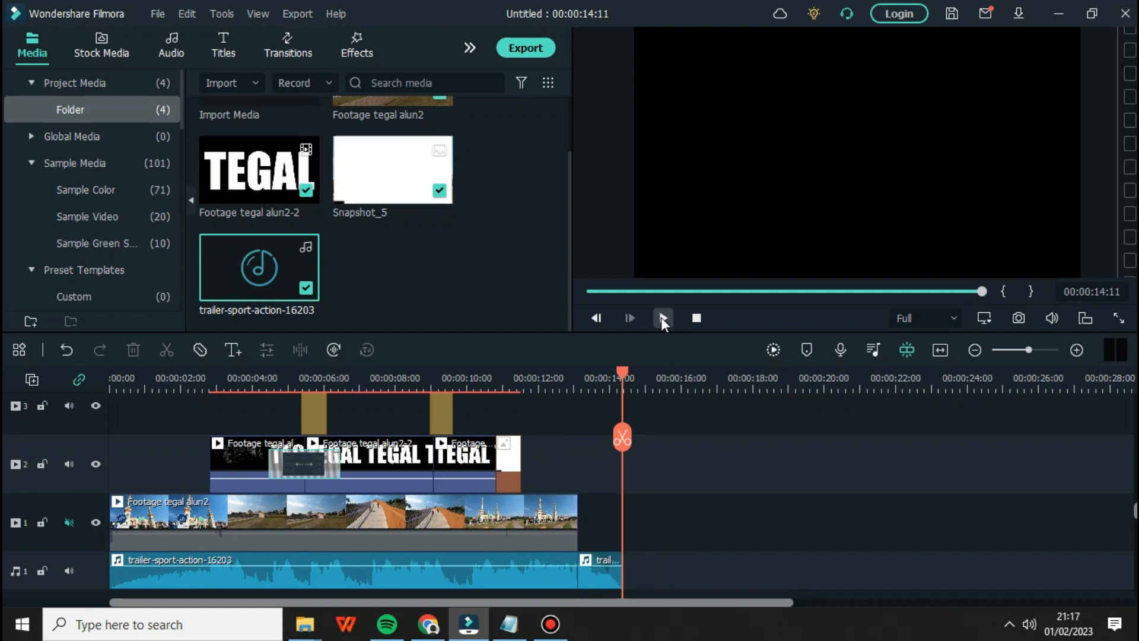
# Step: Start a local MP4 export and accept Best quality settings with H.264, 1920x1080, 30 fps and an 80000 kbps video bit rate
pyautogui.click(542, 51)
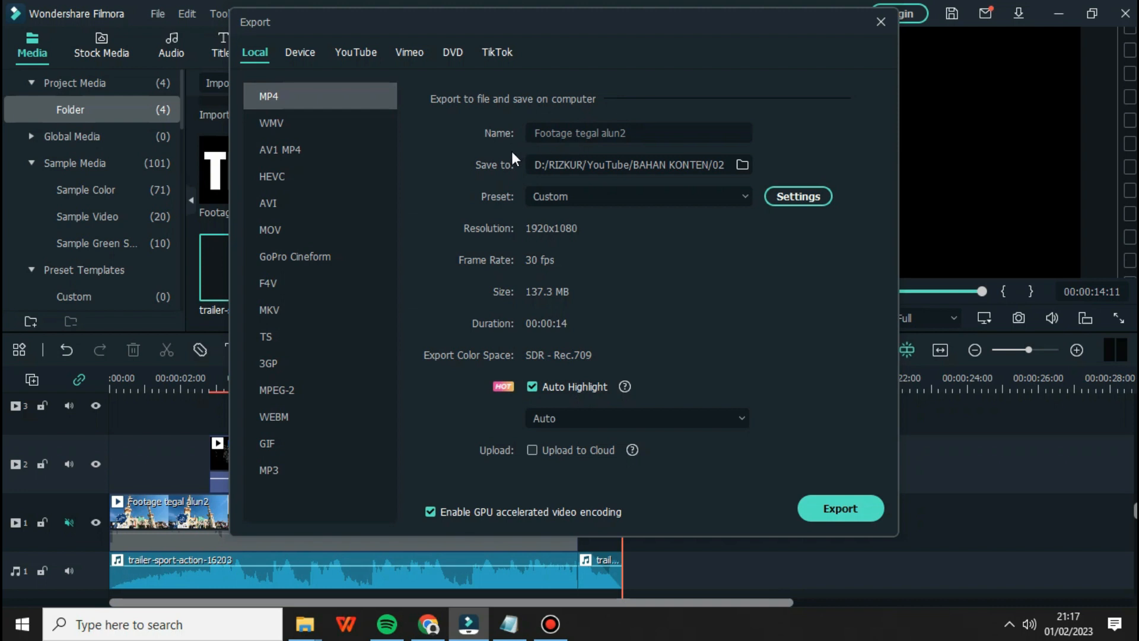
pyautogui.click(785, 197)
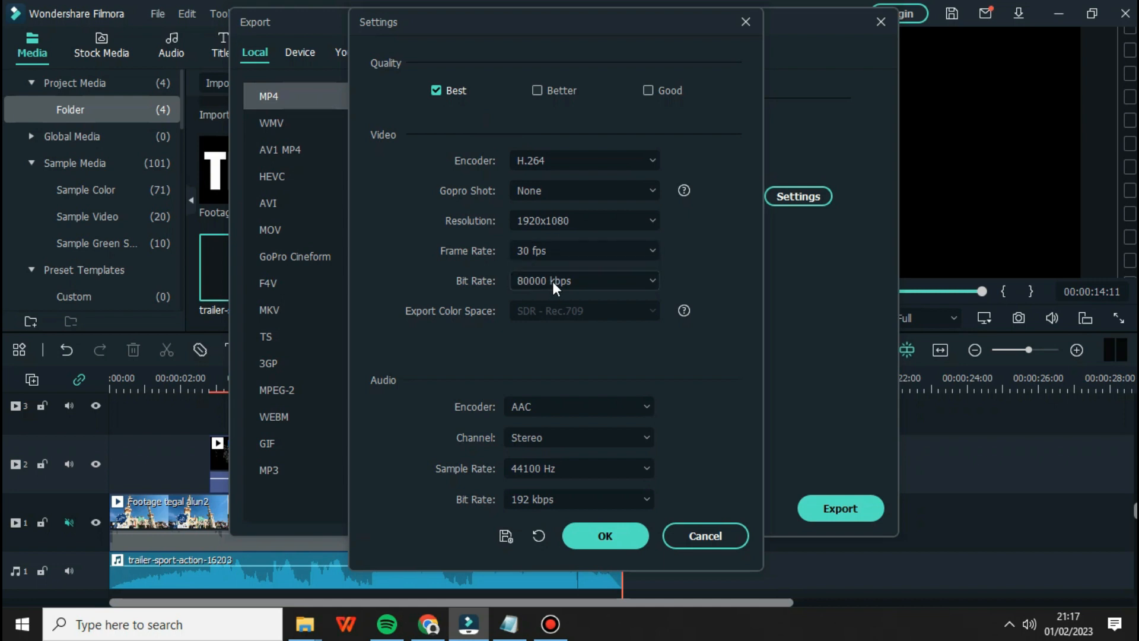
pyautogui.click(628, 537)
# Step: Name the output file "intro cinematic" and export the video
pyautogui.tripleClick(658, 135)
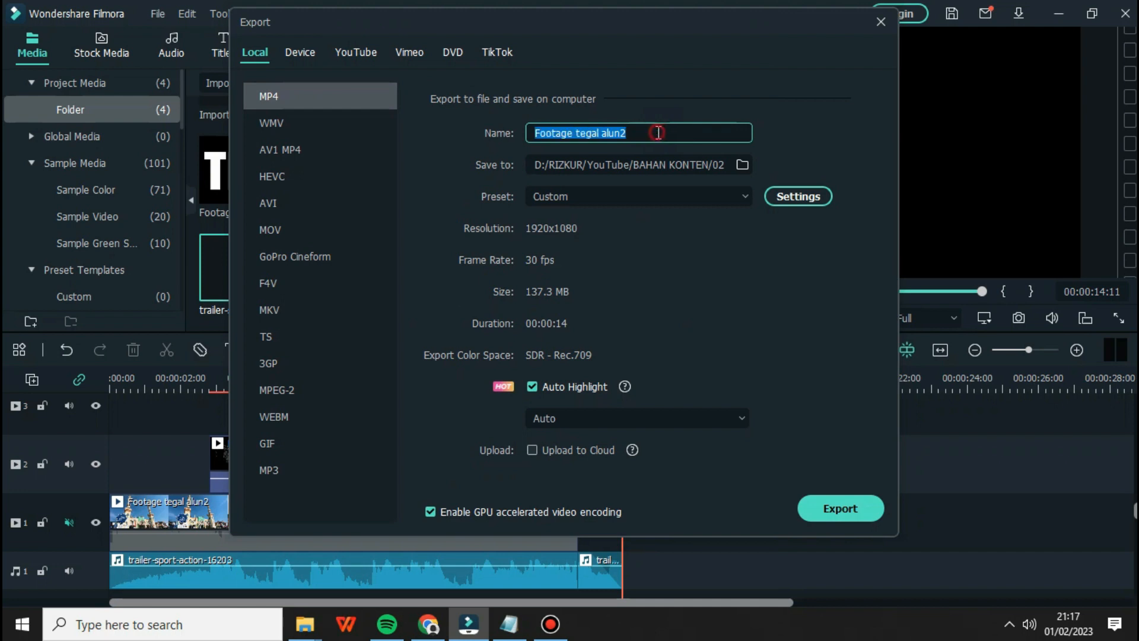
pyautogui.write('d')
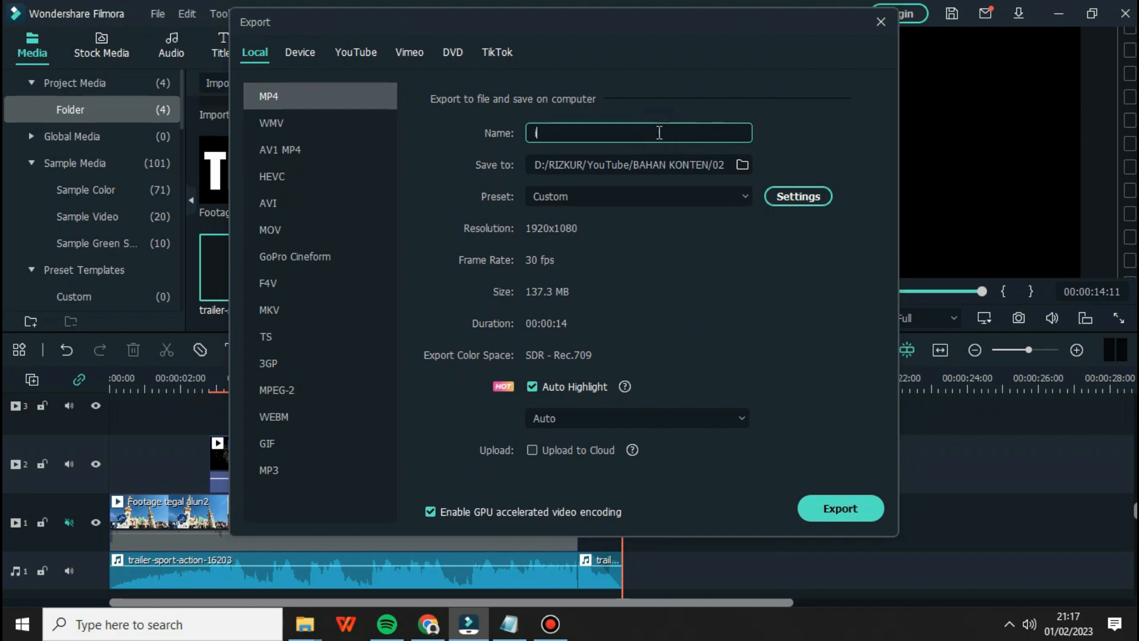
pyautogui.write('intro cinematic')
pyautogui.click(871, 518)
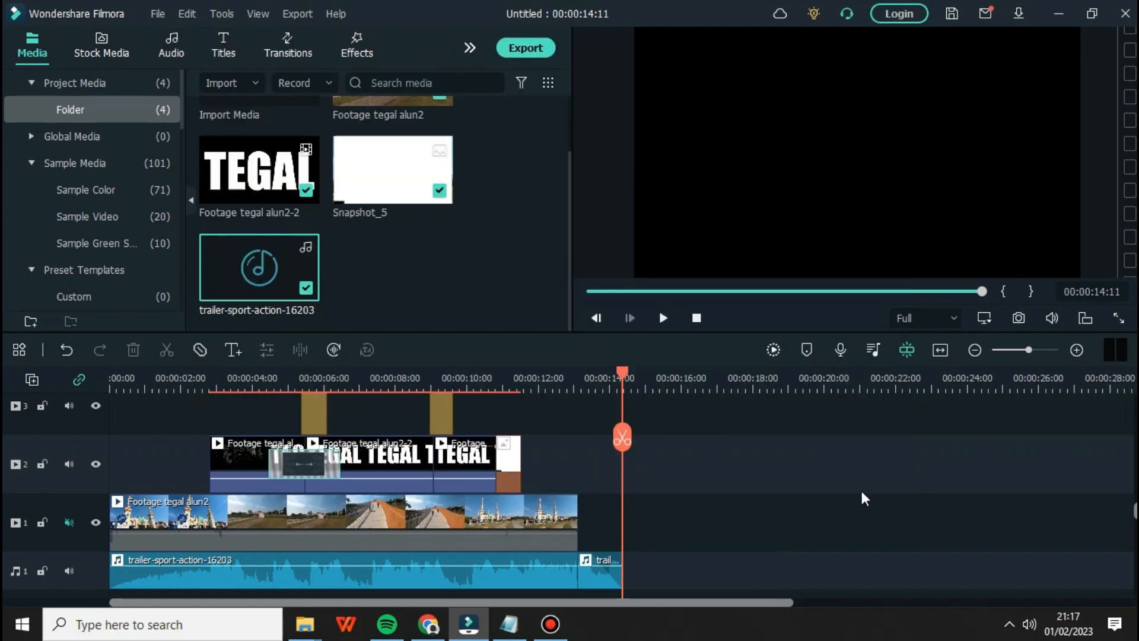